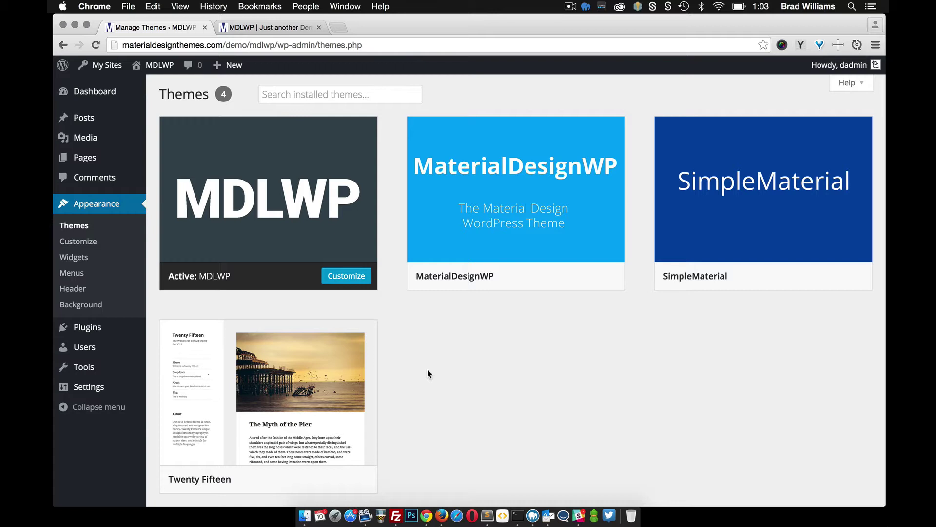
Step: Reload the site's front page and try its search field and navigation drawer
mouse_move(268, 228)
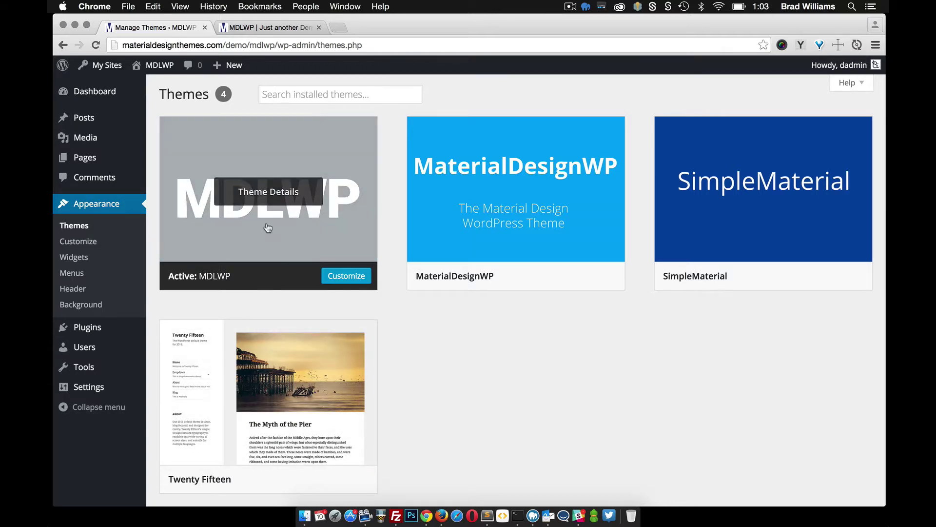
left_click(263, 28)
left_click(96, 45)
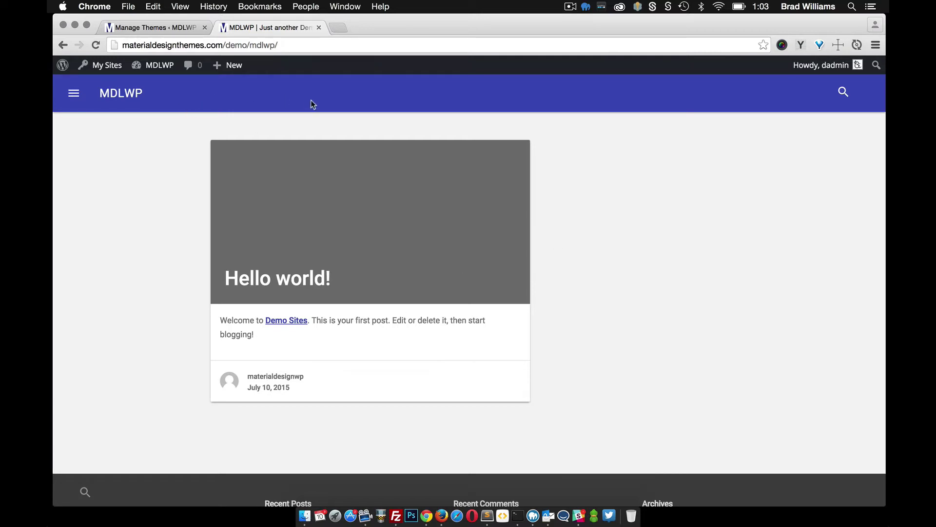
scroll(187, 282, "down", 3)
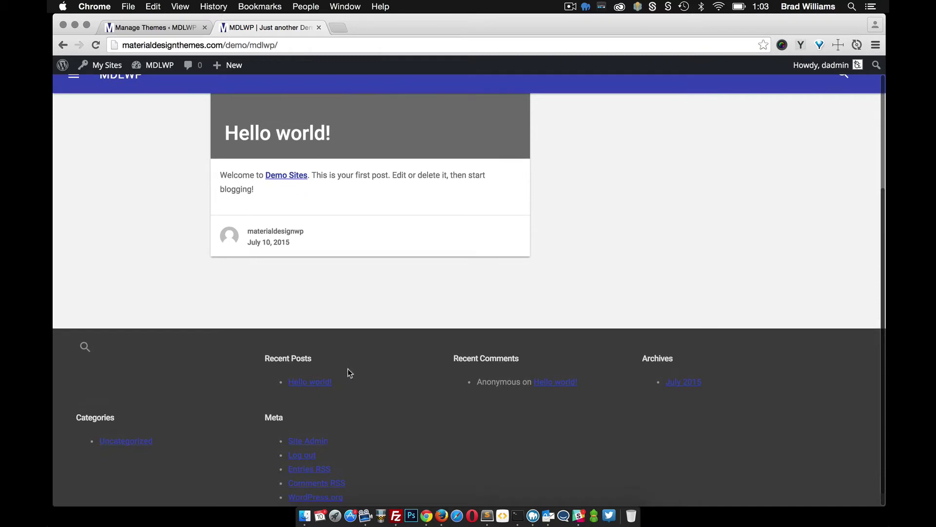
scroll(309, 373, "up", 2)
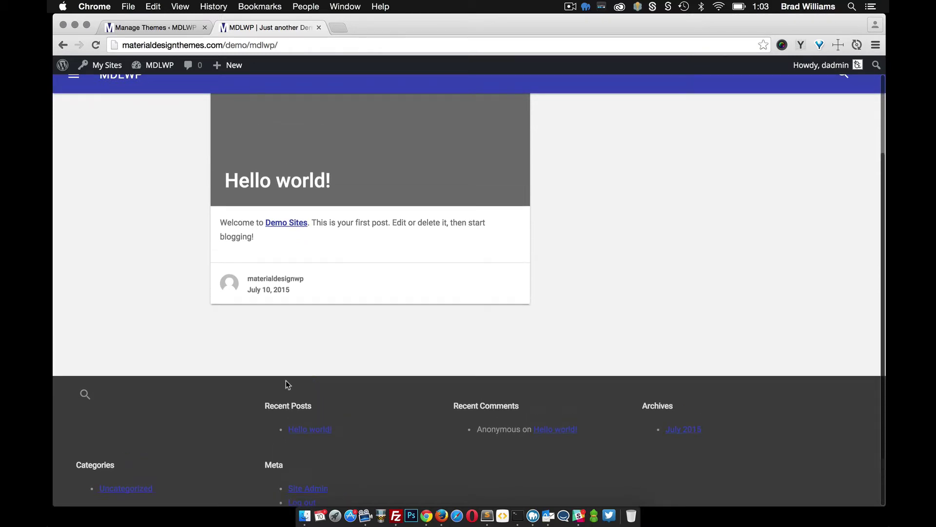
scroll(287, 383, "up", 3)
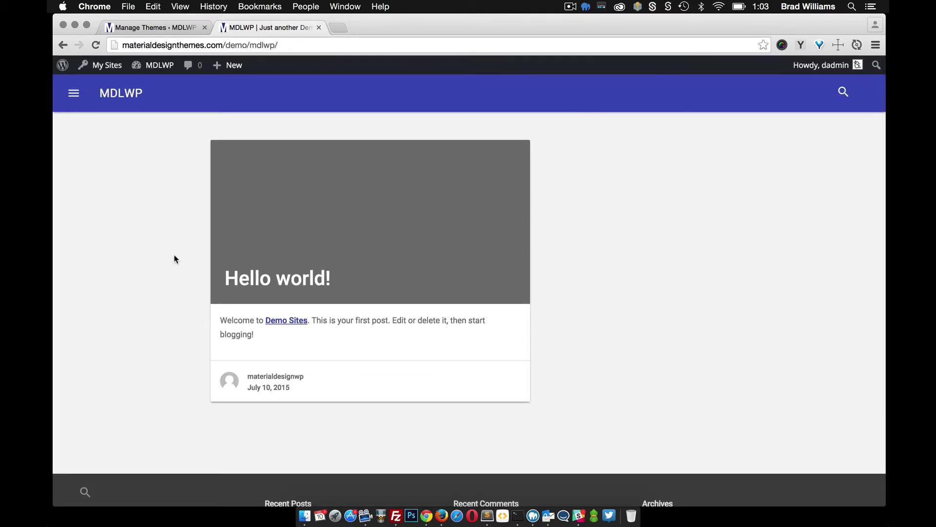
left_click(844, 93)
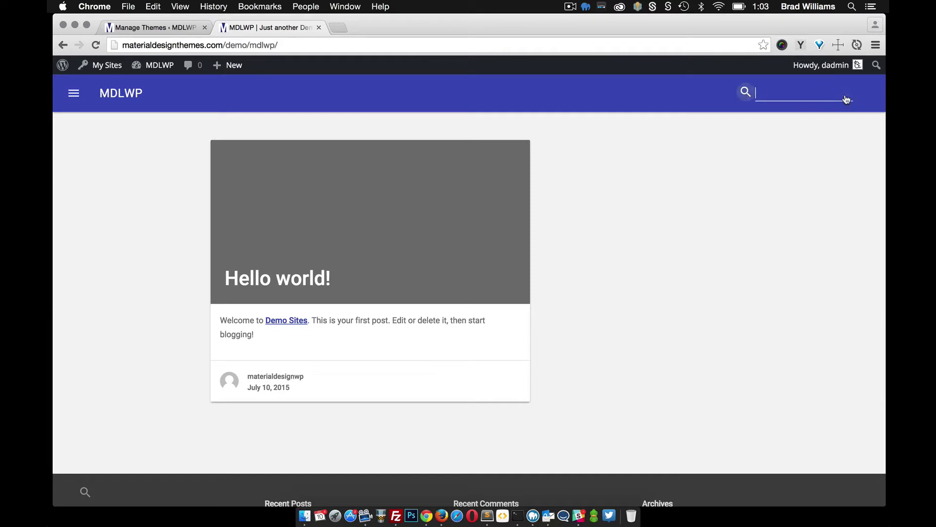
left_click(780, 126)
left_click(73, 92)
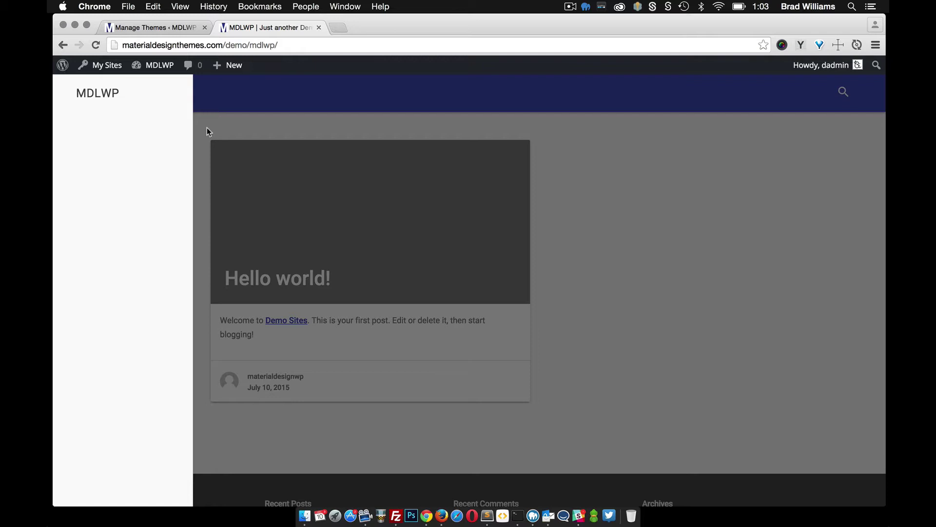
left_click(207, 127)
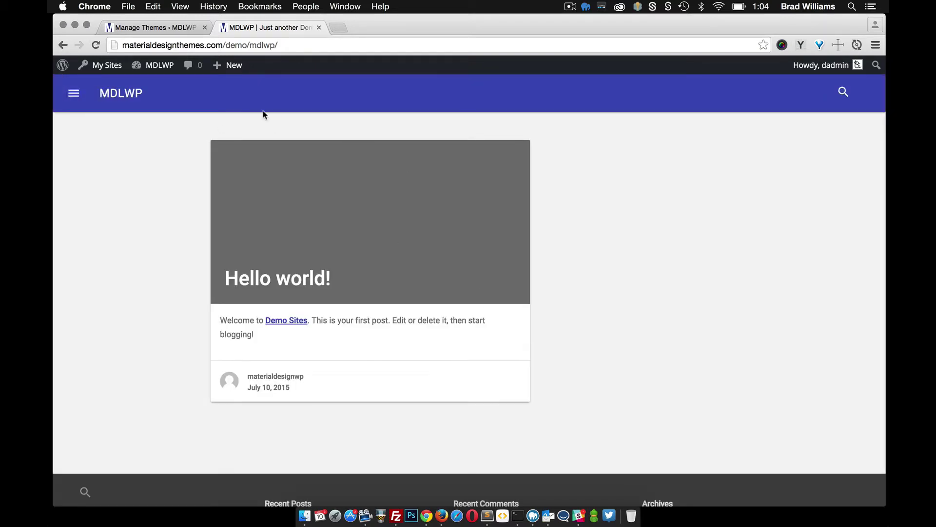
Step: Start a new post titled 'Example Post' and insert four lorem ipsum paragraphs
left_click(142, 27)
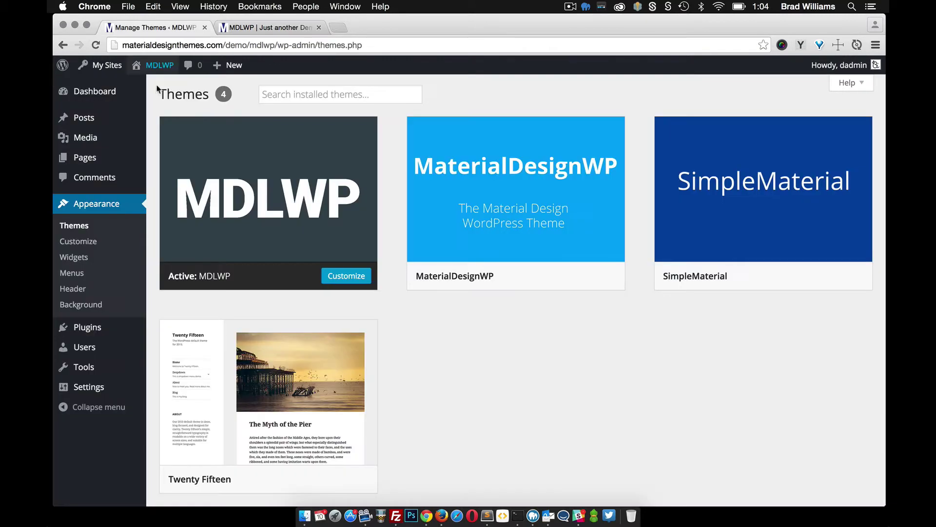
mouse_move(100, 117)
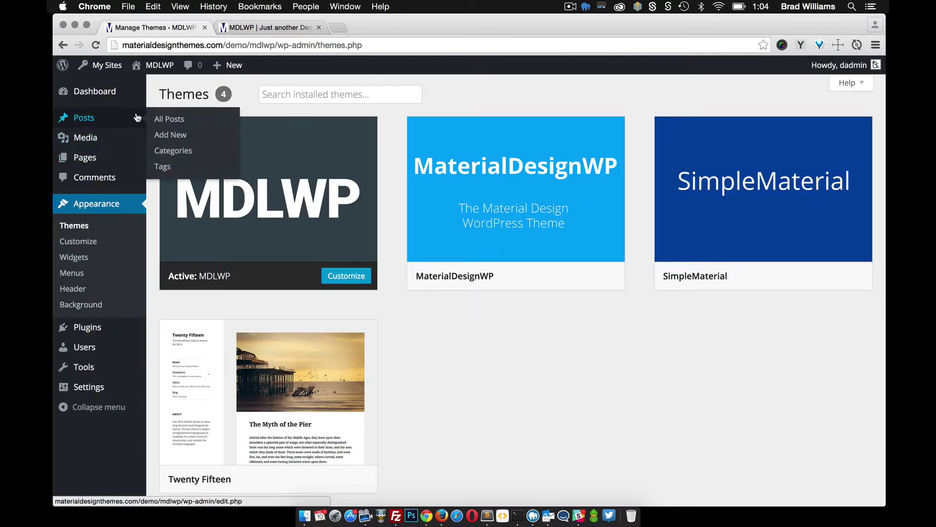
left_click(172, 135)
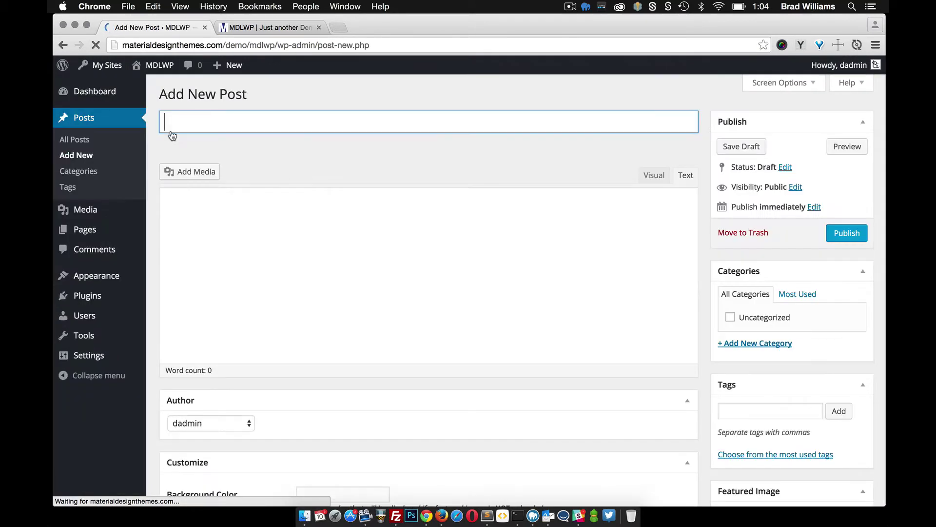
type("Example Post")
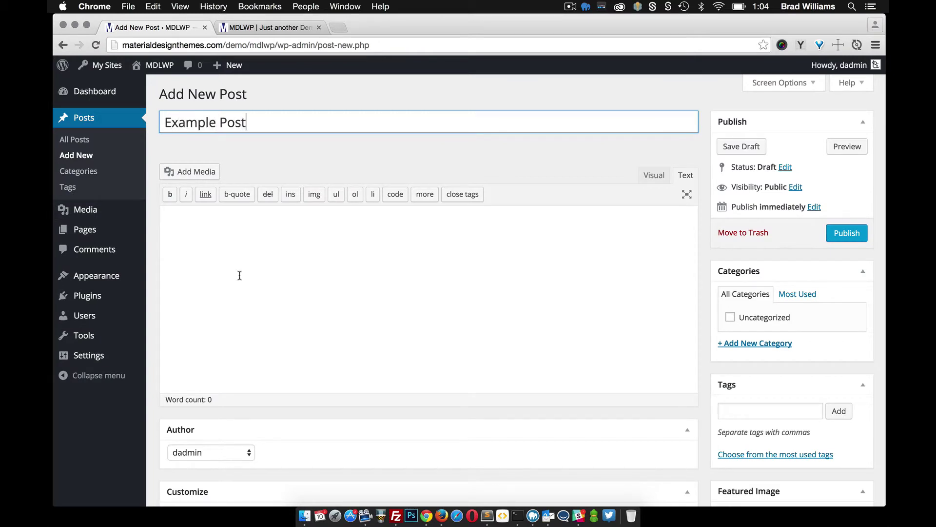
left_click(240, 277)
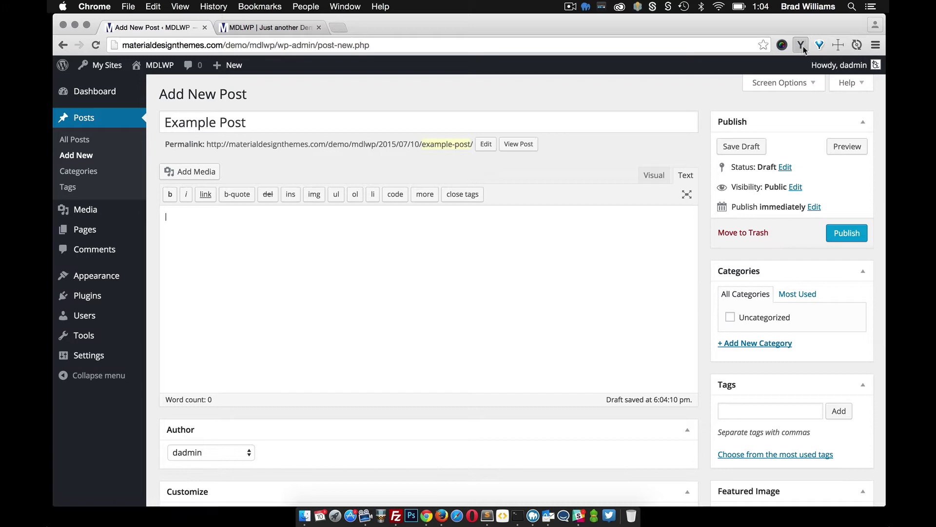
left_click(803, 47)
left_click(796, 144)
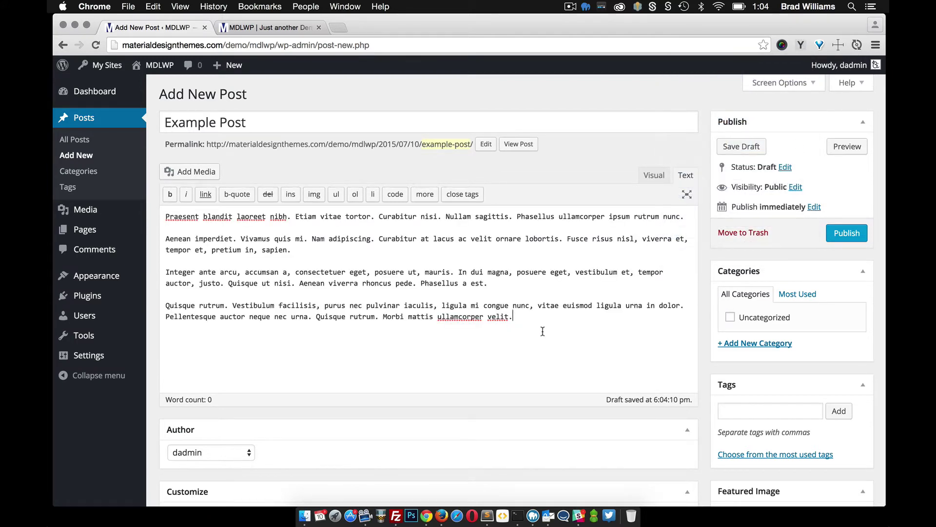
Step: Publish the post and reload the front page to show its new card
scroll(543, 332, "down", 3)
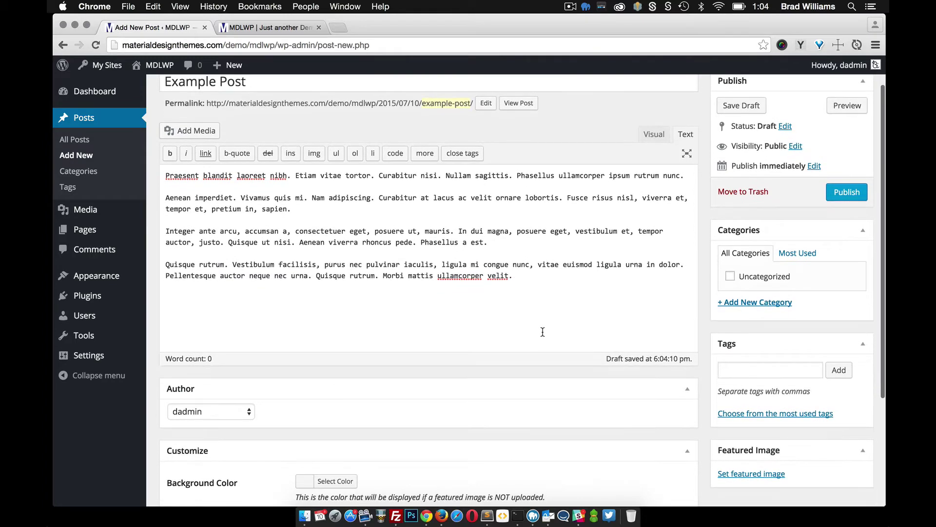
scroll(543, 335, "down", 2)
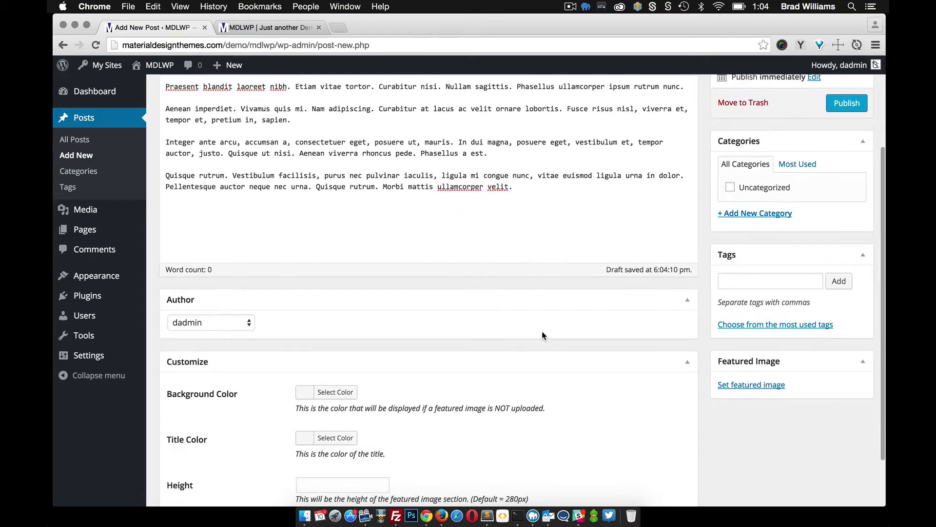
scroll(543, 332, "up", 3)
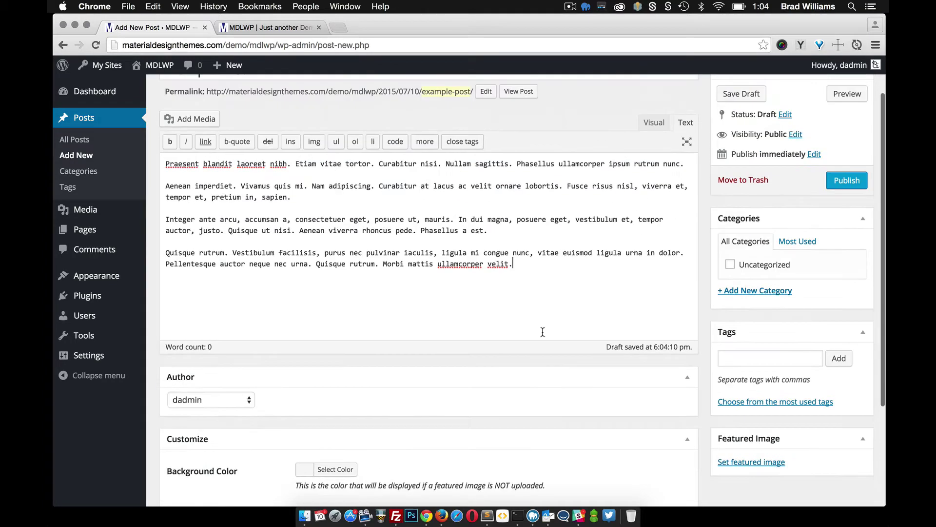
left_click(841, 184)
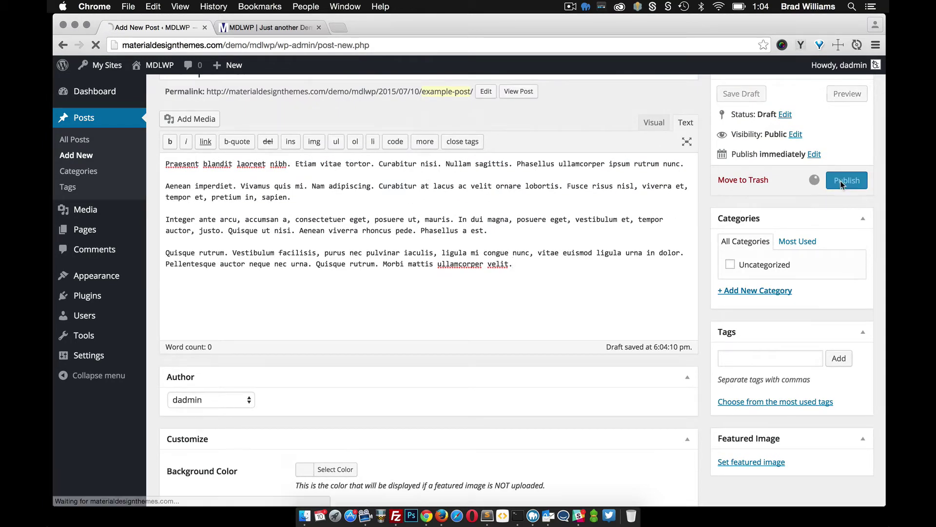
left_click(266, 29)
left_click(95, 45)
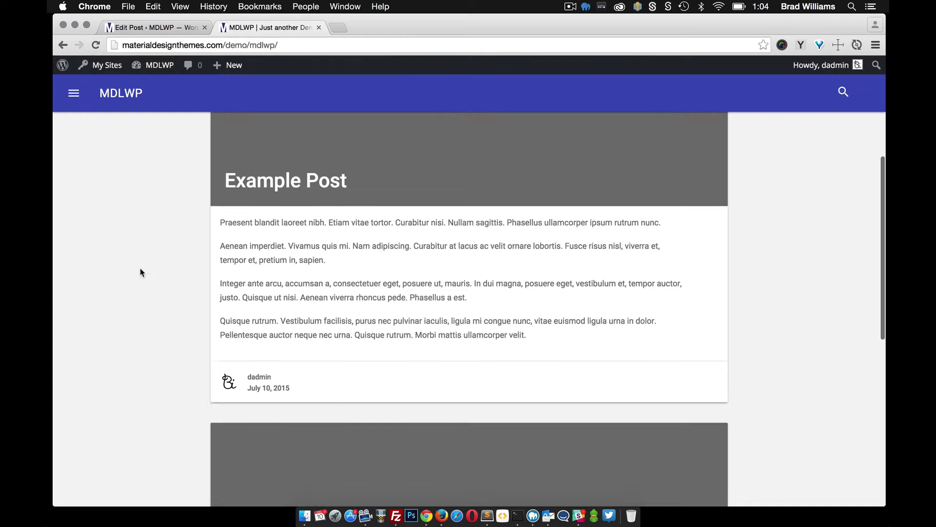
Step: Scroll the front page to inspect the Example Post card with its byline and date
scroll(146, 272, "down", 2)
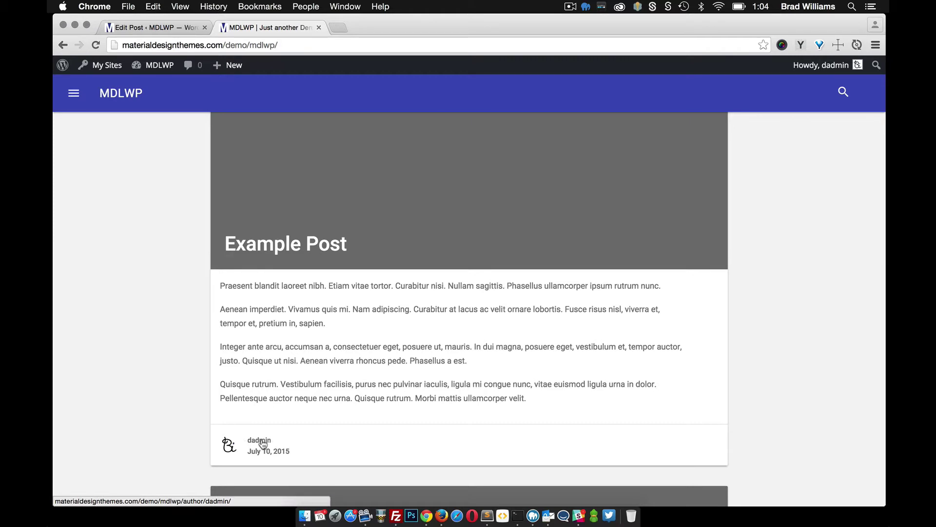
scroll(301, 362, "up", 2)
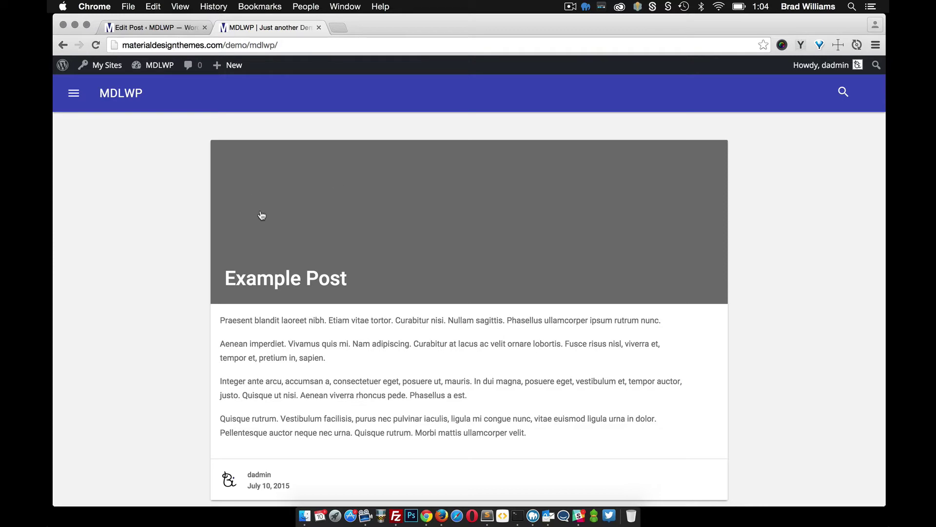
Step: Set the piano photo as Example Post's featured image and update the post
left_click(160, 28)
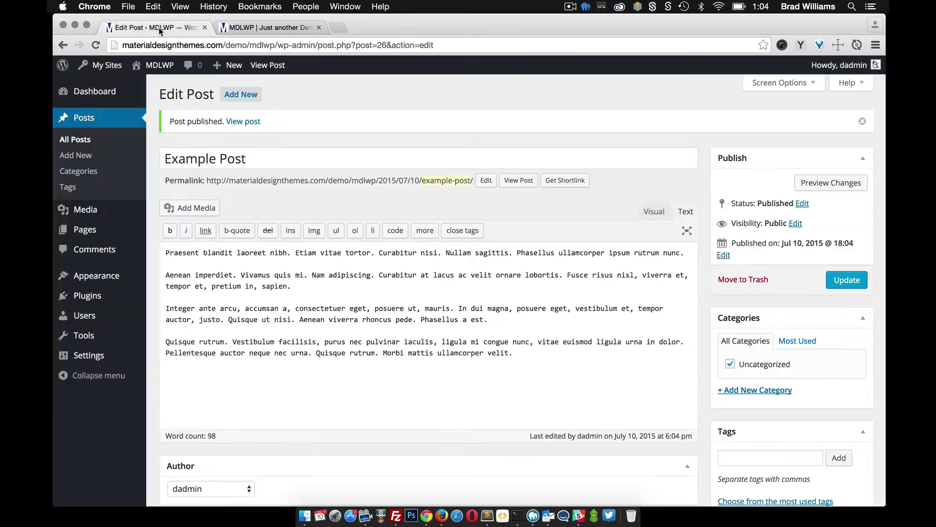
scroll(649, 345, "down", 5)
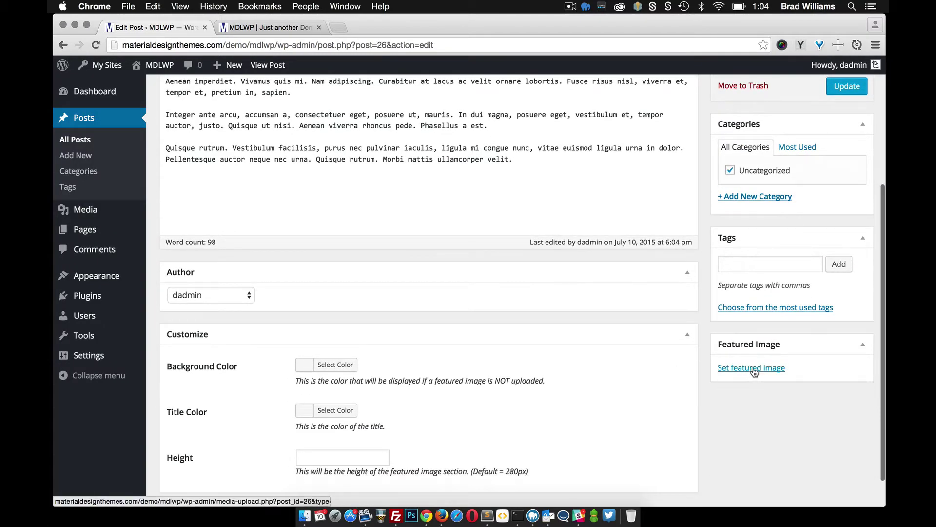
left_click(754, 369)
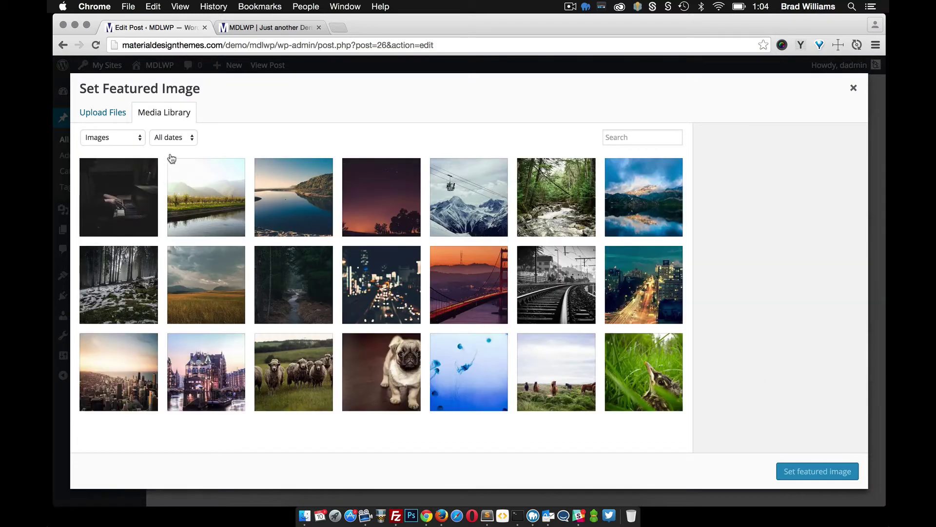
left_click(152, 192)
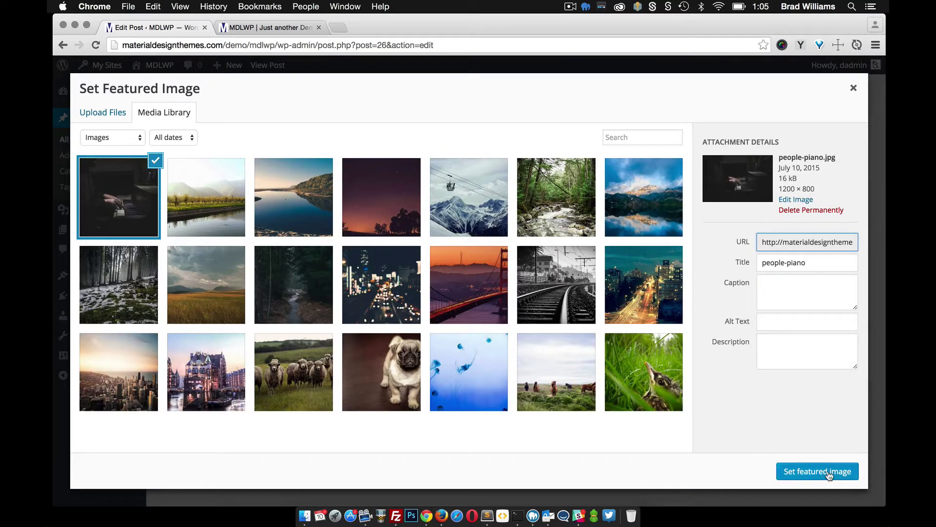
left_click(817, 471)
scroll(789, 385, "up", 5)
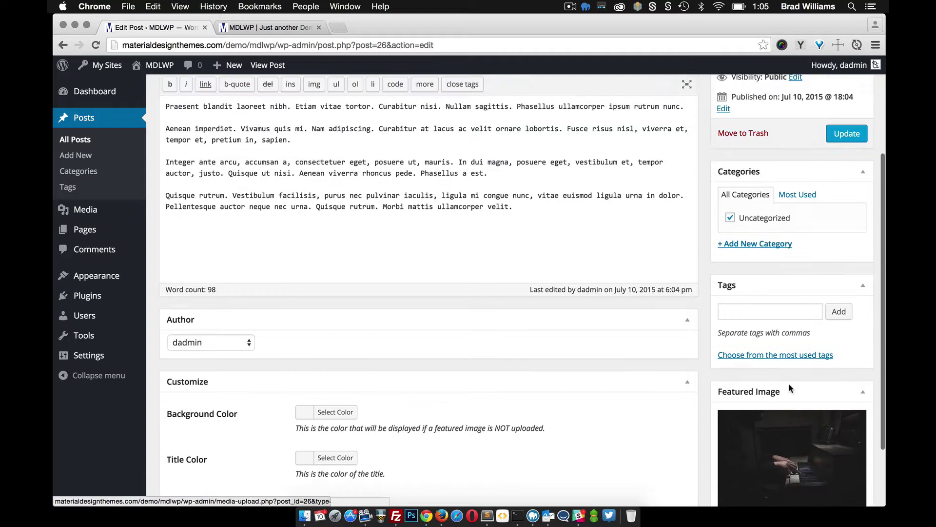
left_click(847, 266)
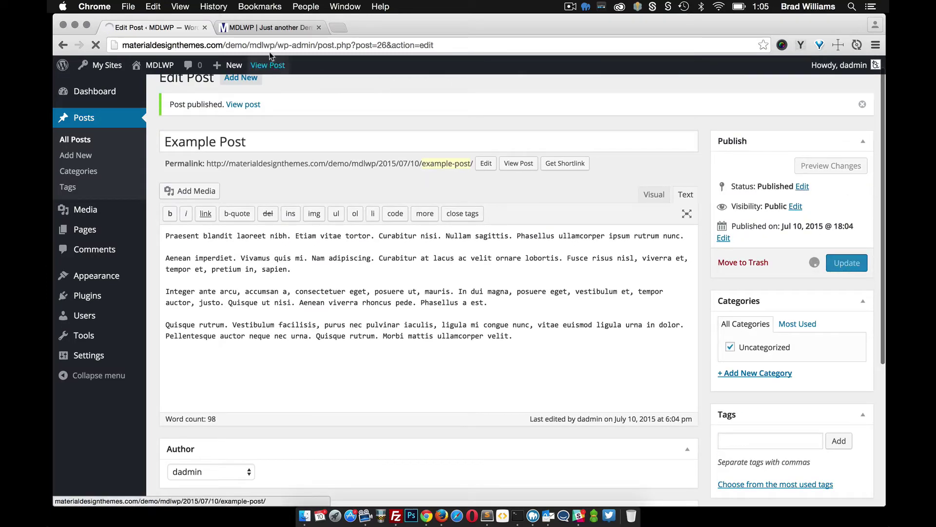
Step: Reload the front page, view Example Post's own page, then return to the home page
left_click(260, 30)
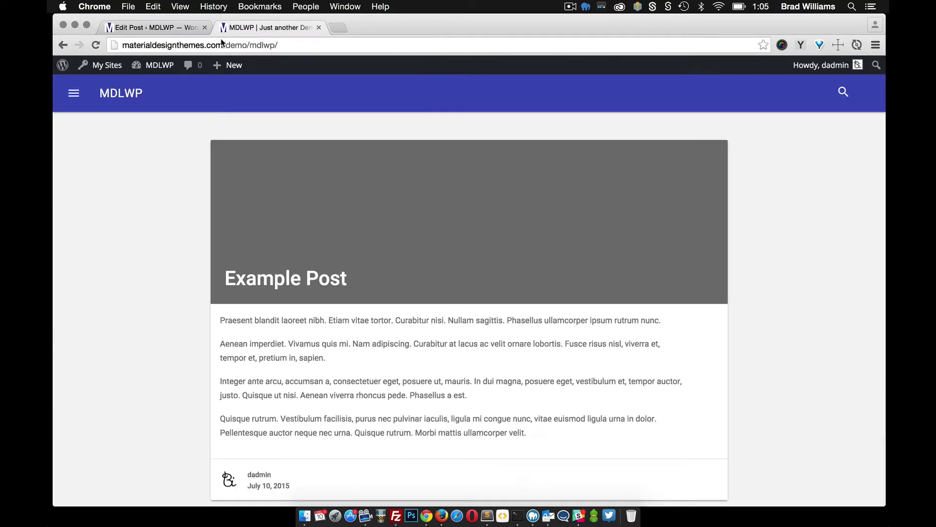
left_click(100, 47)
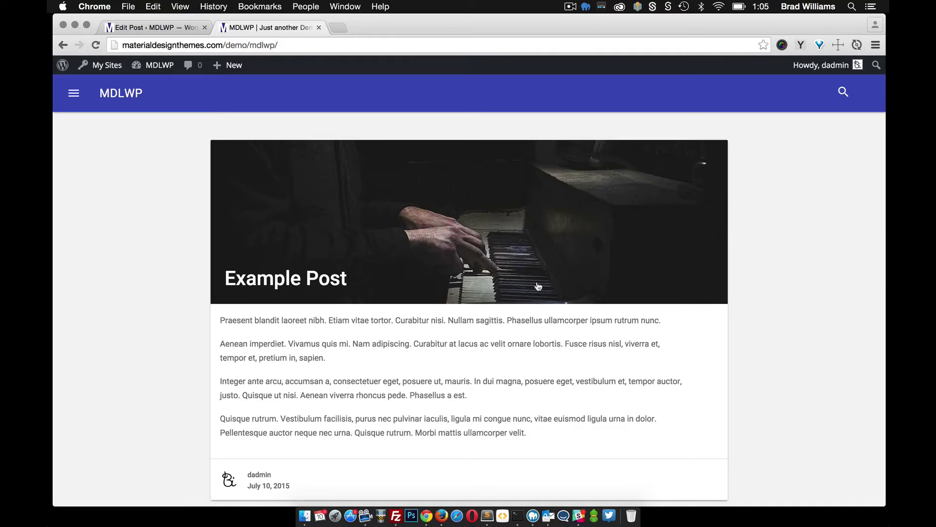
left_click(317, 285)
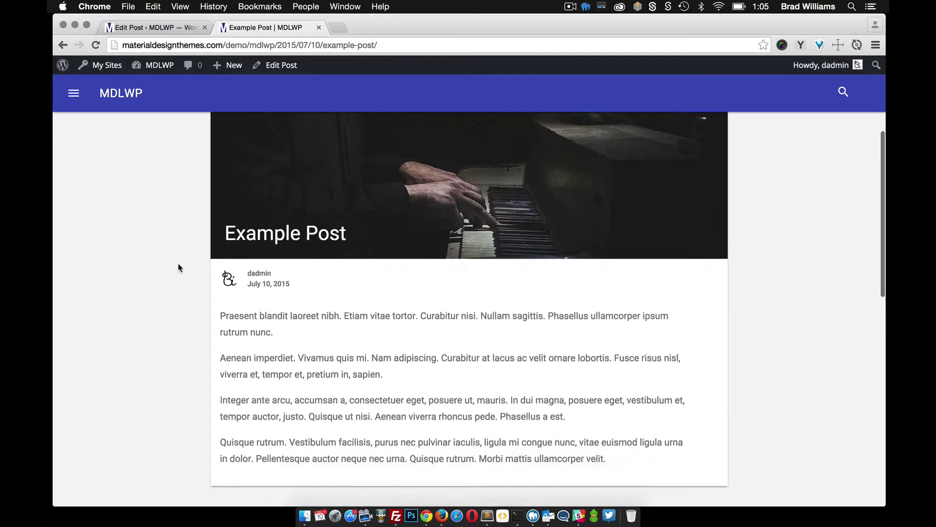
scroll(177, 266, "down", 3)
scroll(178, 266, "up", 3)
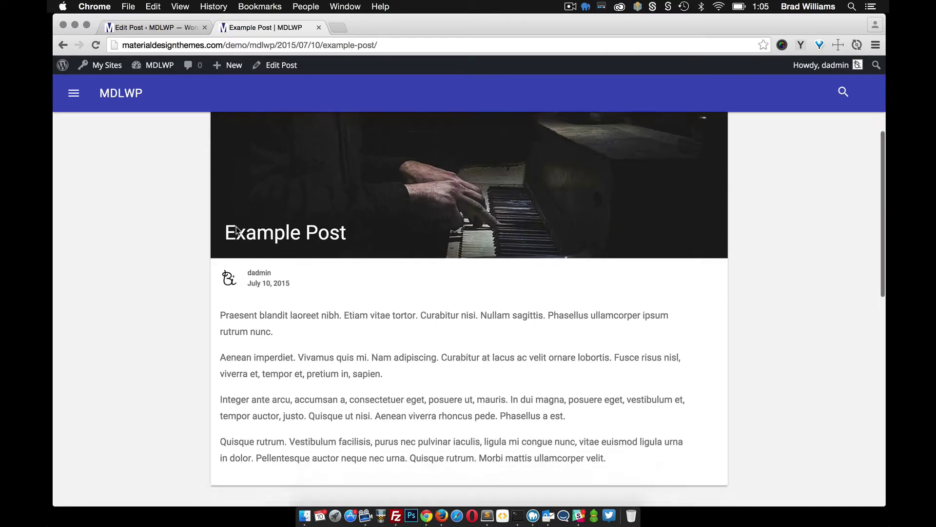
scroll(236, 231, "up", 2)
left_click(64, 46)
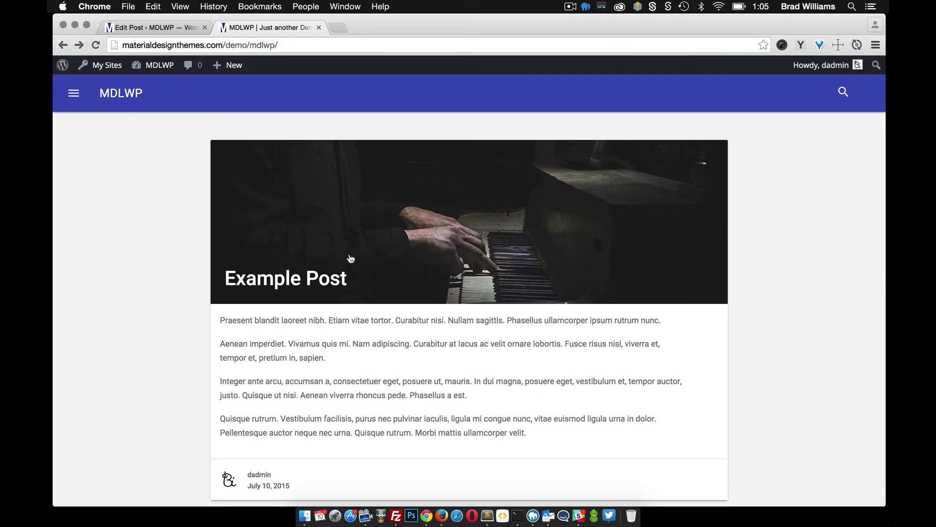
scroll(288, 270, "down", 5)
scroll(288, 270, "up", 5)
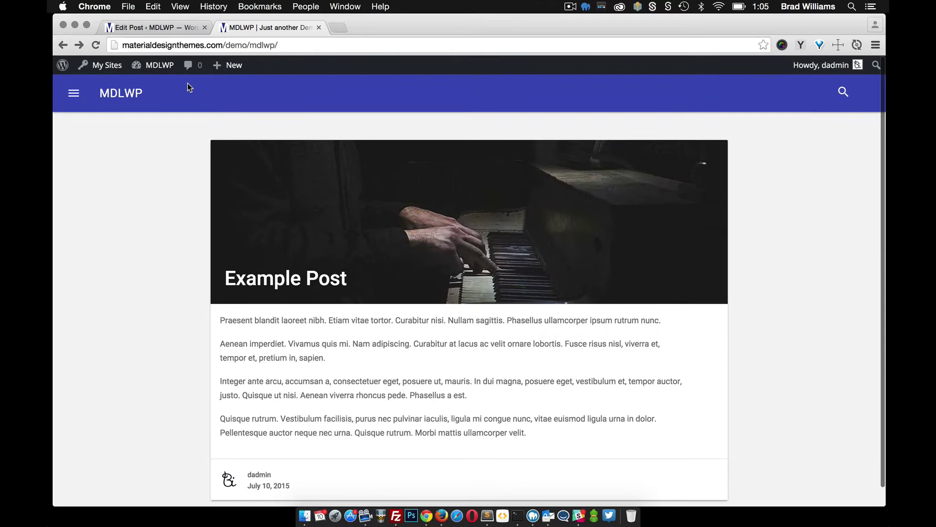
left_click(155, 28)
Step: Remove the piano featured image, update the post, and reload the live site
scroll(643, 330, "down", 10)
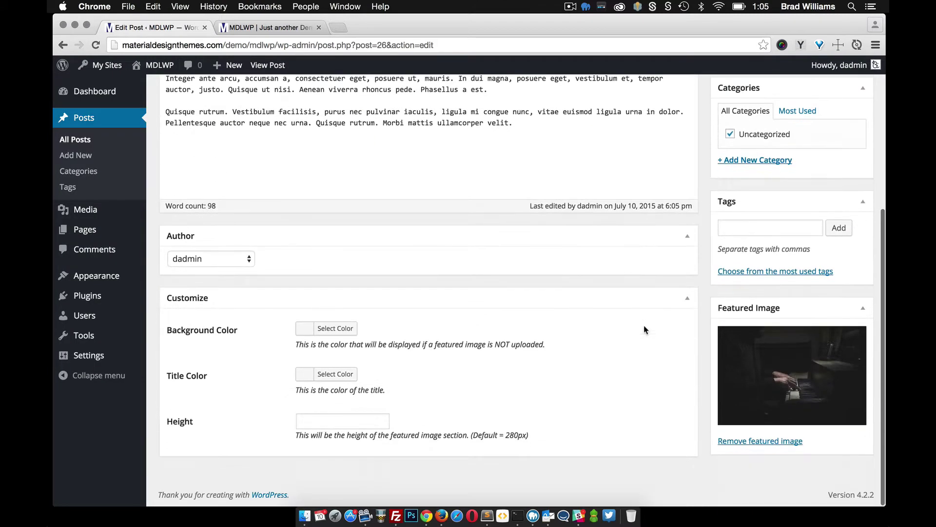
left_click(781, 443)
scroll(781, 442, "up", 10)
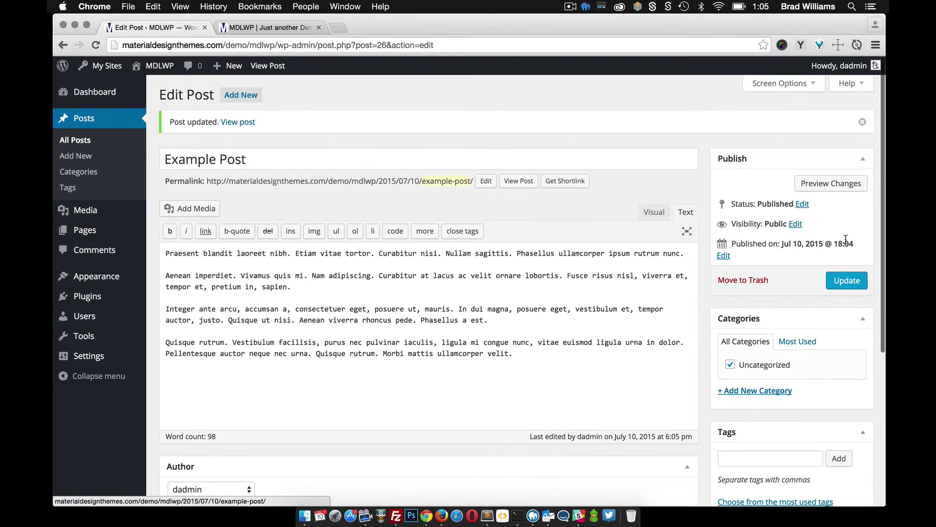
left_click(847, 279)
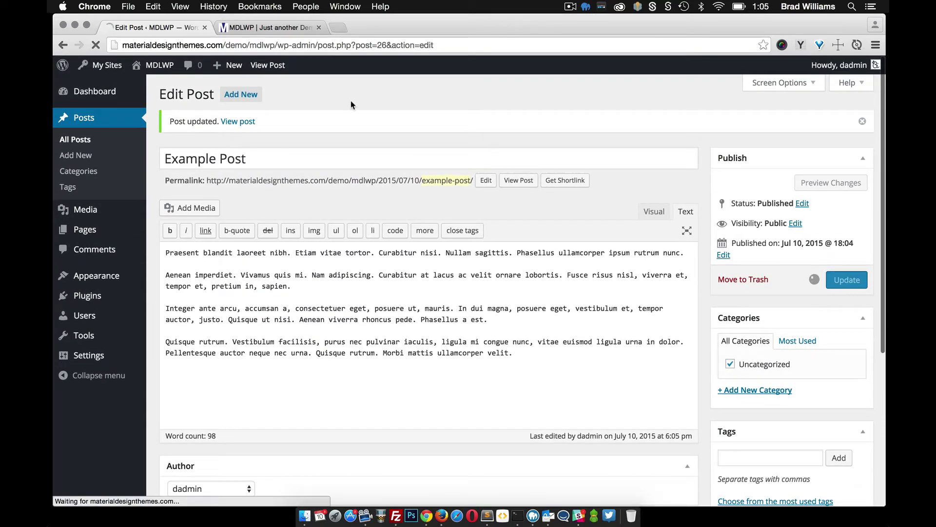
left_click(263, 27)
left_click(96, 44)
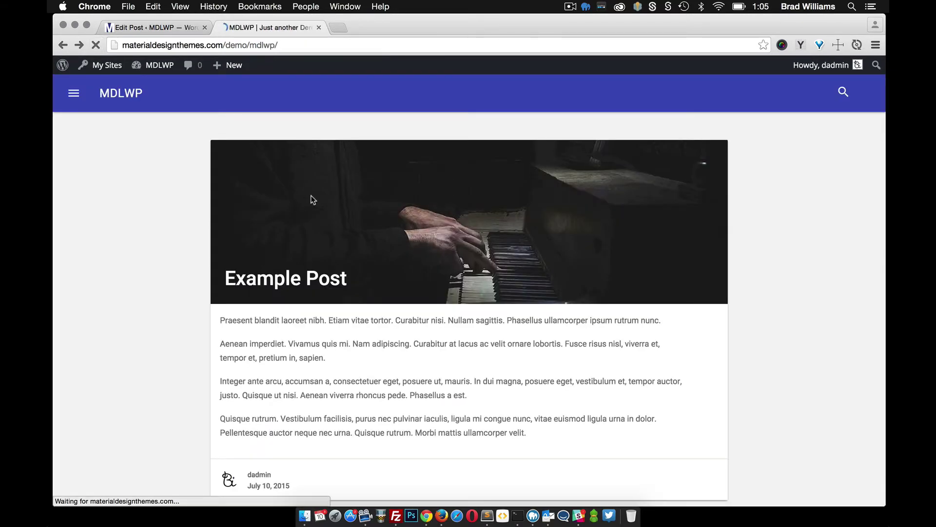
Step: Set the header Background Color to red, update, and reload the live site
left_click(175, 28)
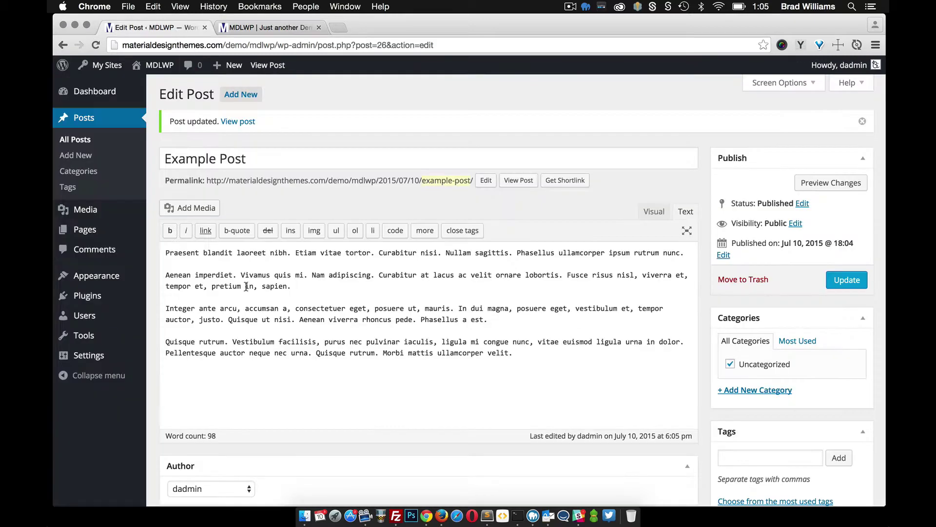
scroll(254, 336, "down", 5)
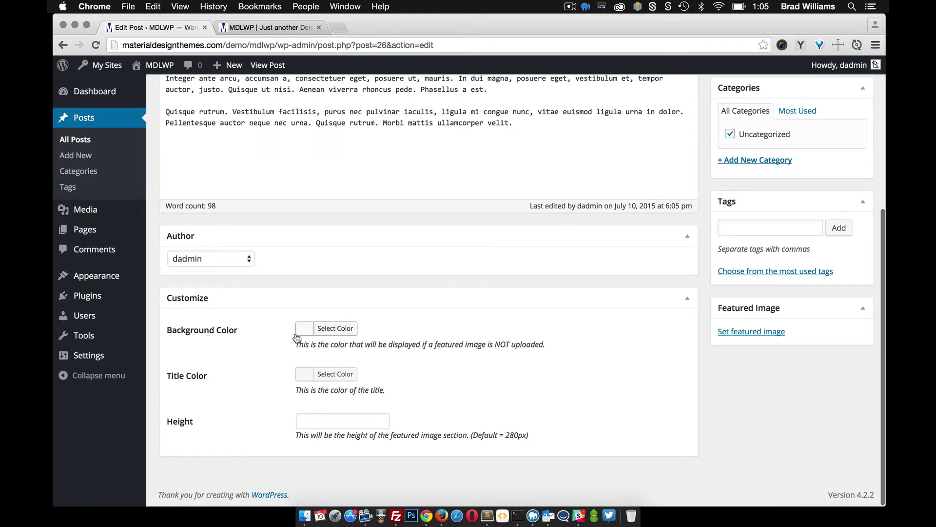
left_click(330, 329)
left_click(335, 463)
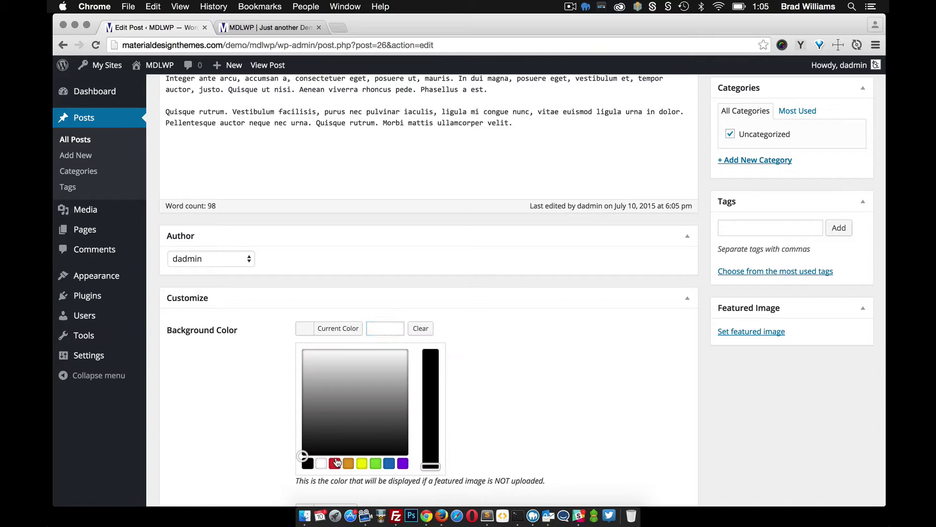
left_click(546, 372)
scroll(548, 373, "up", 5)
left_click(847, 263)
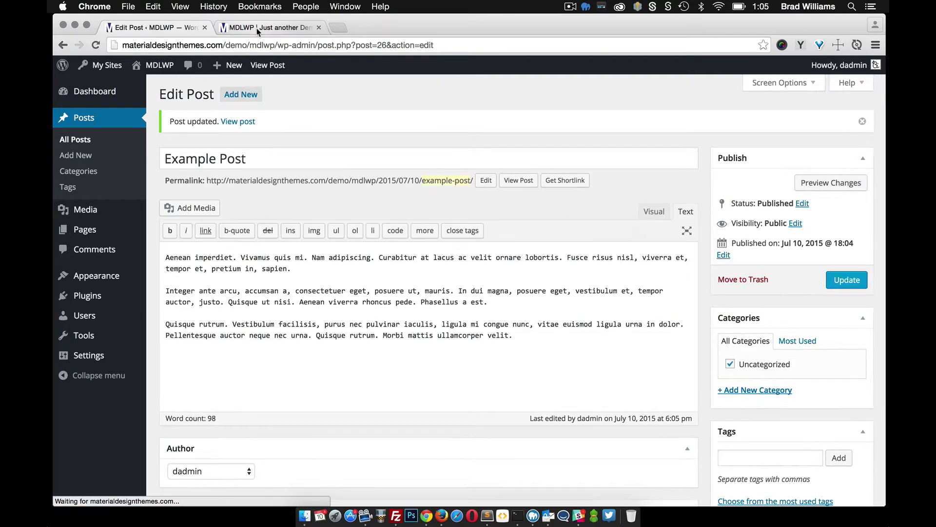
left_click(257, 28)
left_click(95, 44)
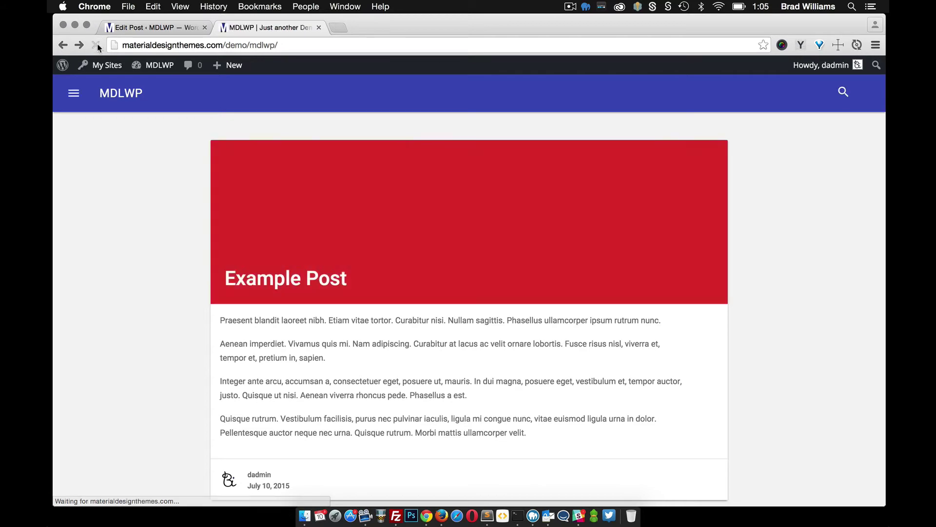
Step: Set the Title Color to blue, update, and reload the live site
left_click(169, 25)
scroll(409, 429, "down", 10)
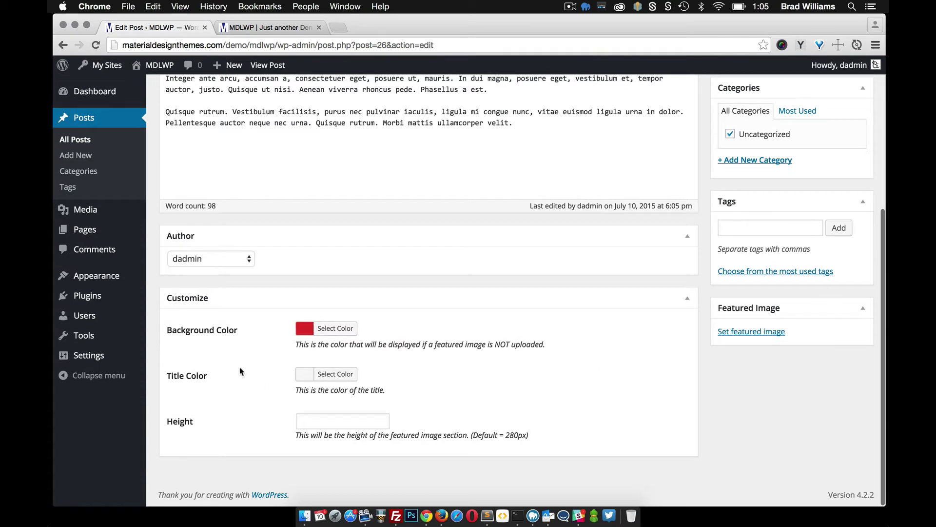
left_click(330, 379)
scroll(374, 439, "down", 4)
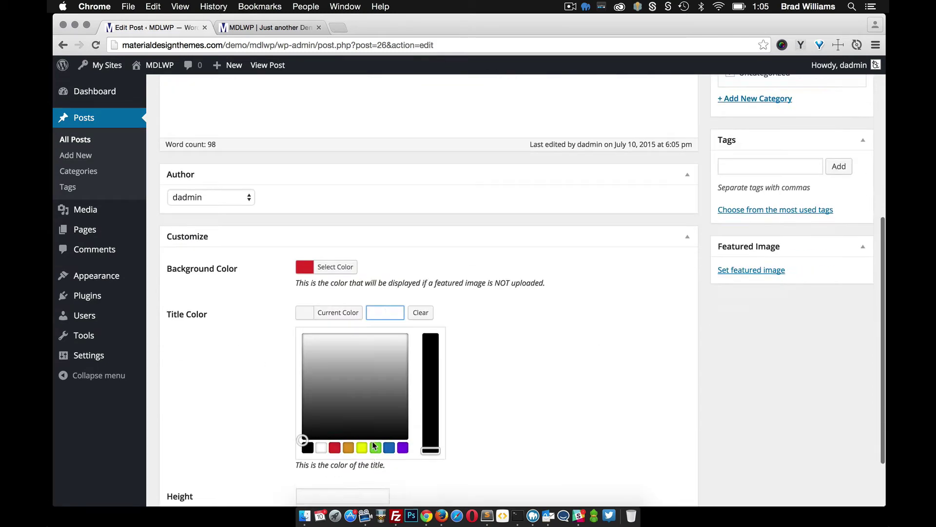
left_click(390, 408)
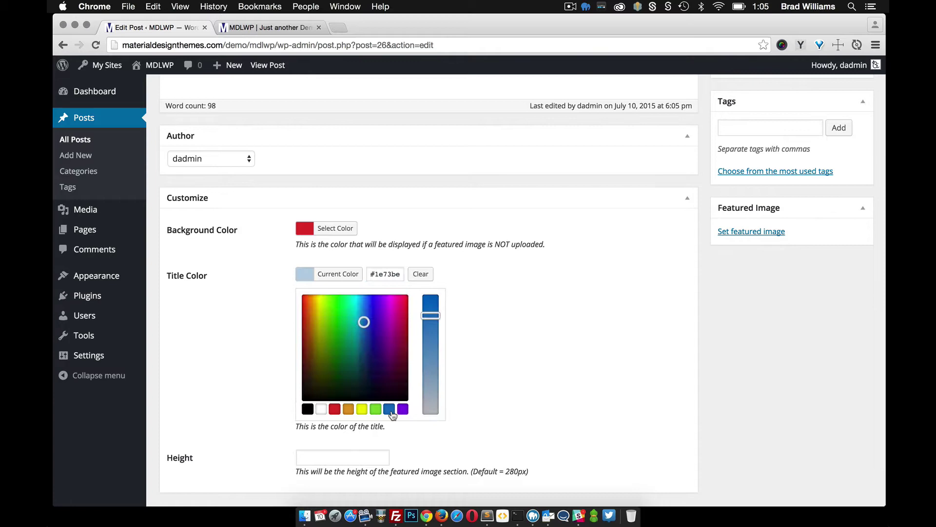
left_click(587, 360)
scroll(587, 359, "up", 10)
left_click(849, 271)
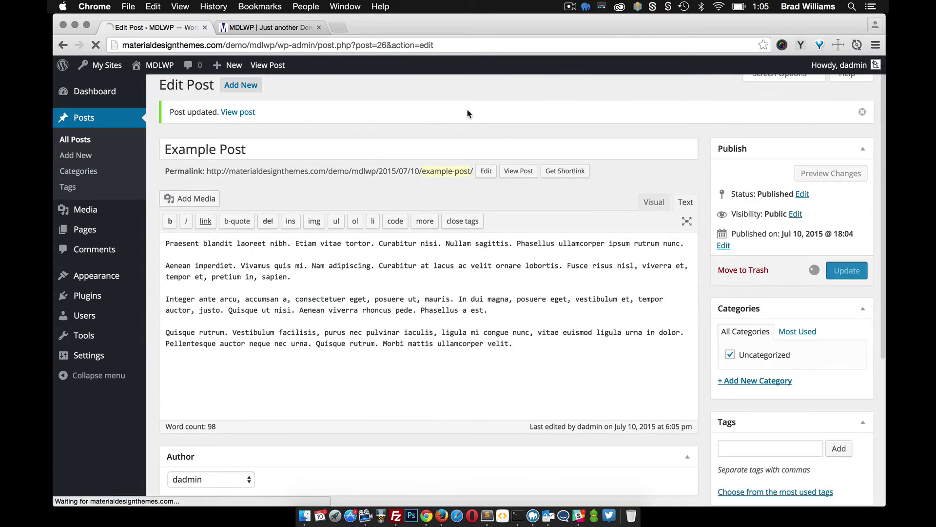
left_click(252, 27)
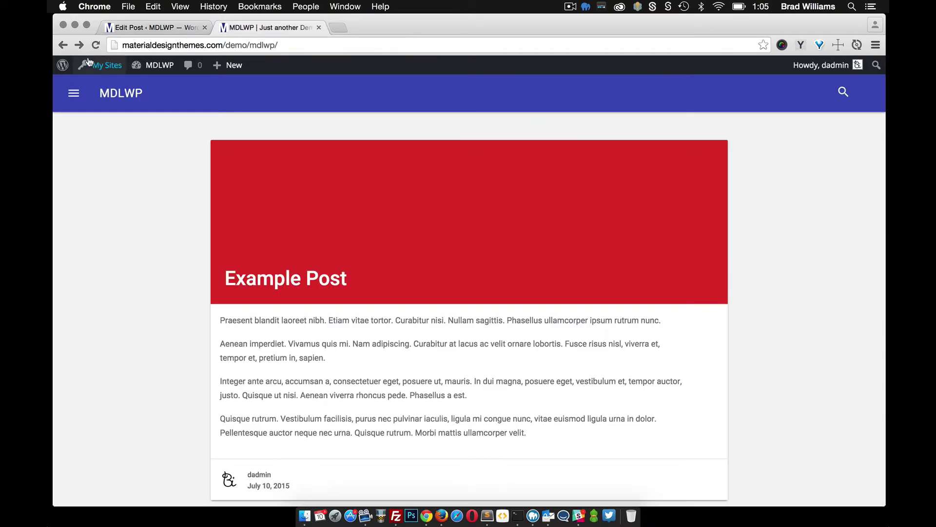
left_click(96, 45)
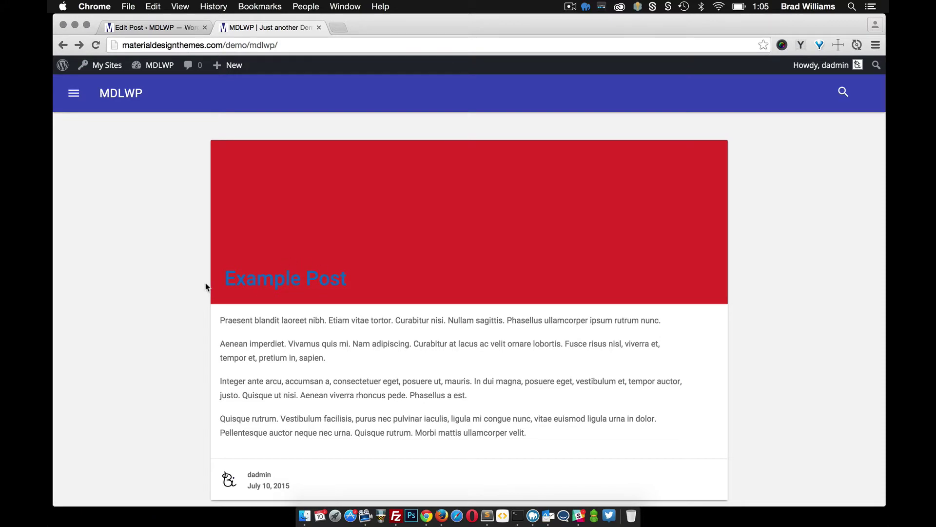
Step: Open Example Post's own page and scroll through the blue title on red header
left_click(258, 283)
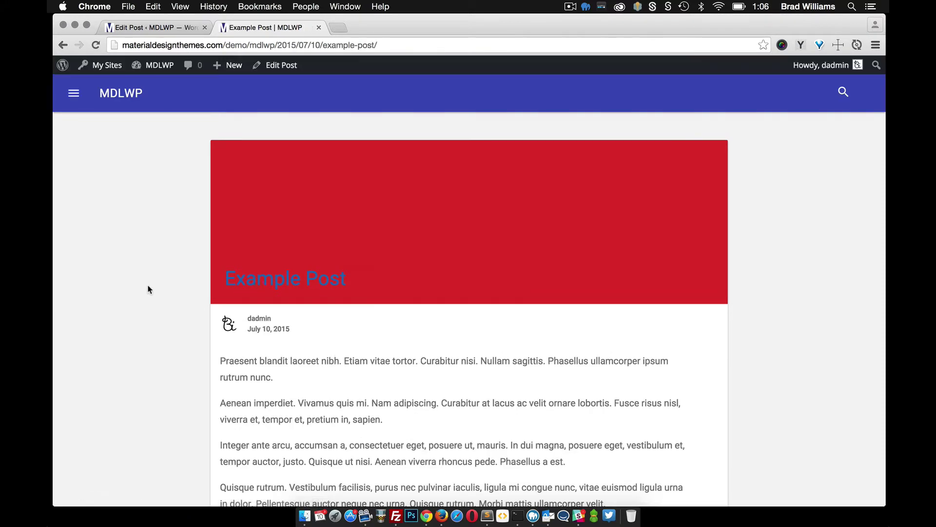
scroll(148, 289, "down", 2)
scroll(322, 166, "up", 2)
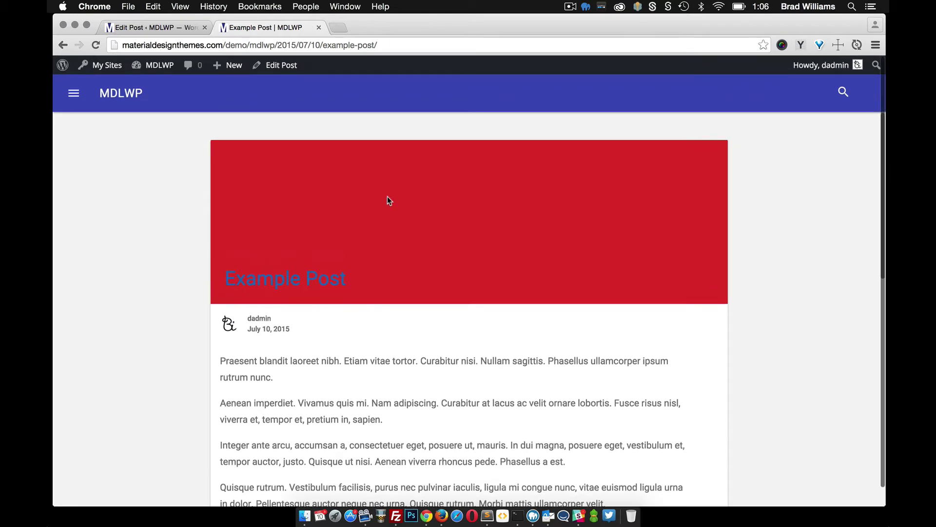
scroll(370, 278, "down", 2)
scroll(387, 334, "up", 2)
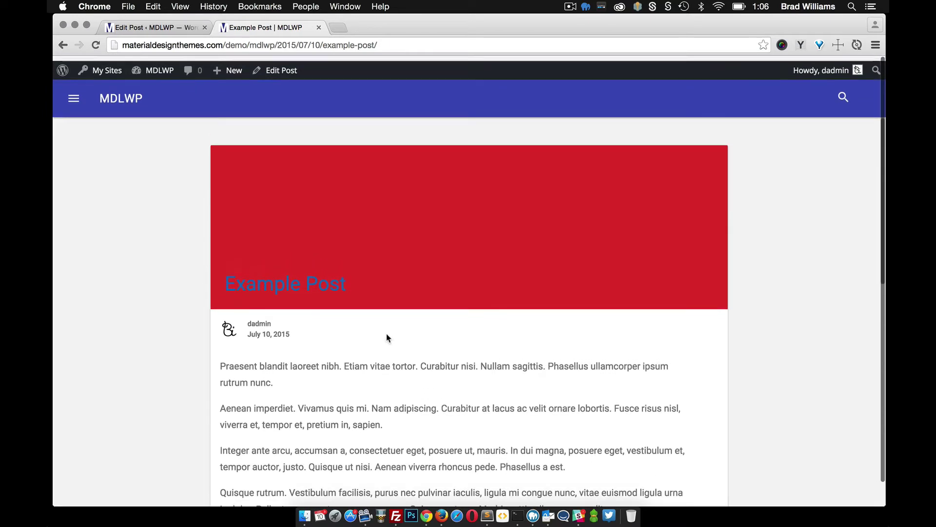
Step: Set the Customize header Height to 100px, update, and reload the post page
left_click(165, 28)
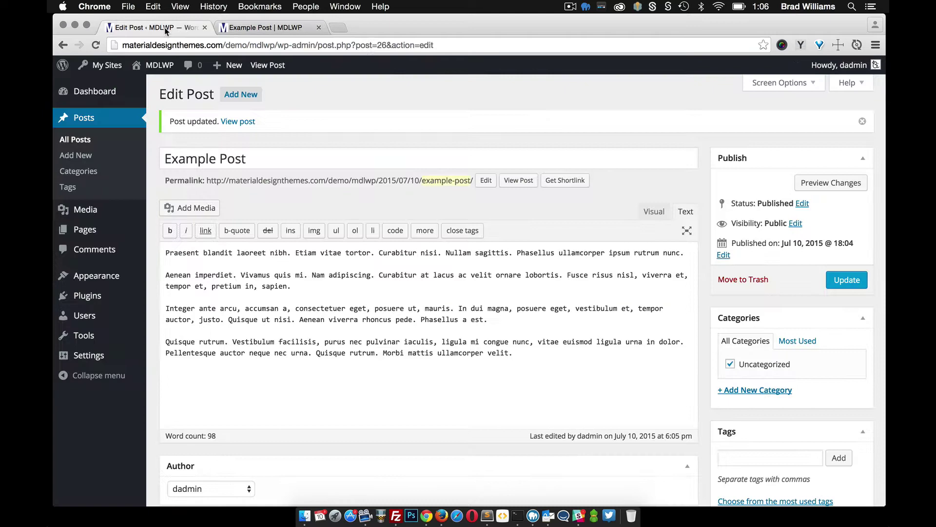
scroll(300, 263, "down", 7)
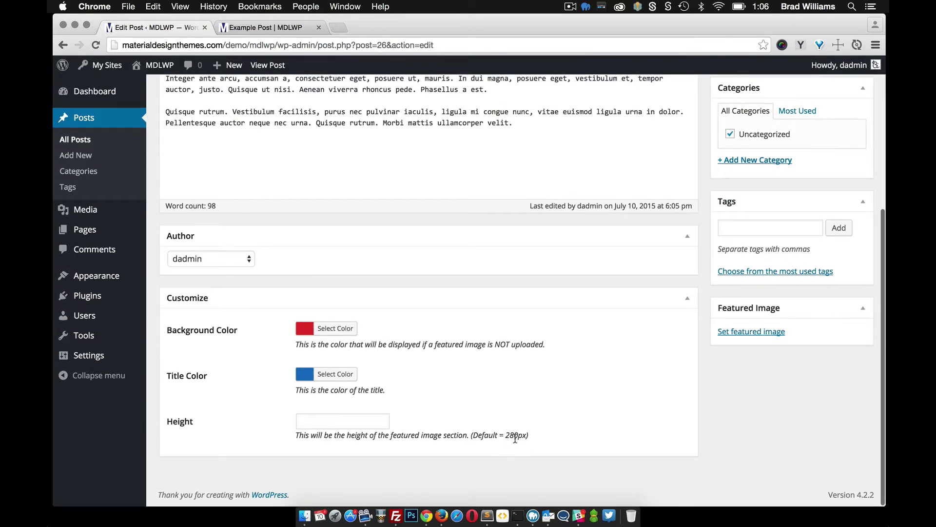
left_click(366, 421)
type("1")
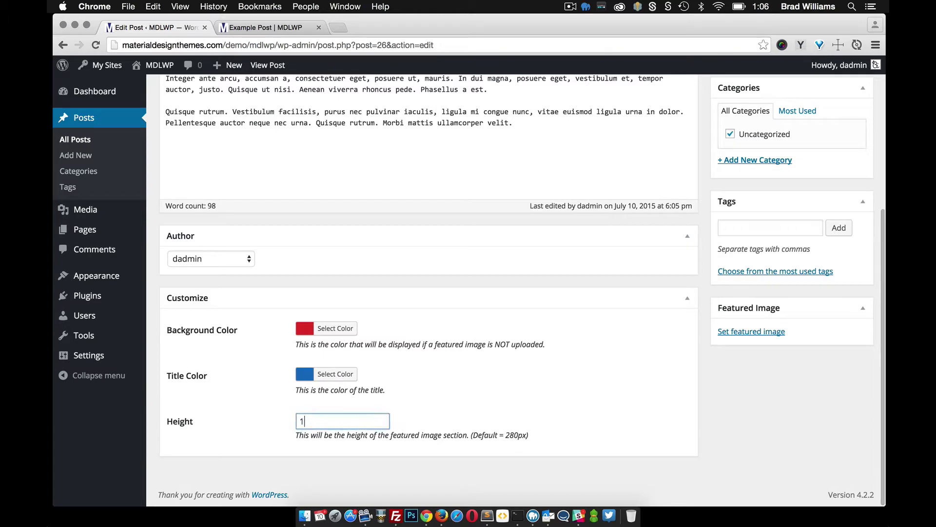
type("00px")
key("Return")
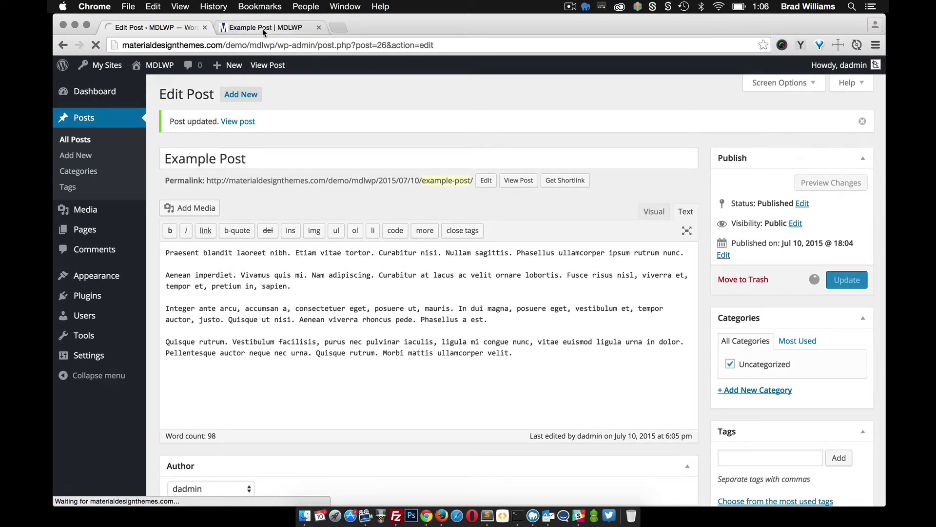
left_click(262, 28)
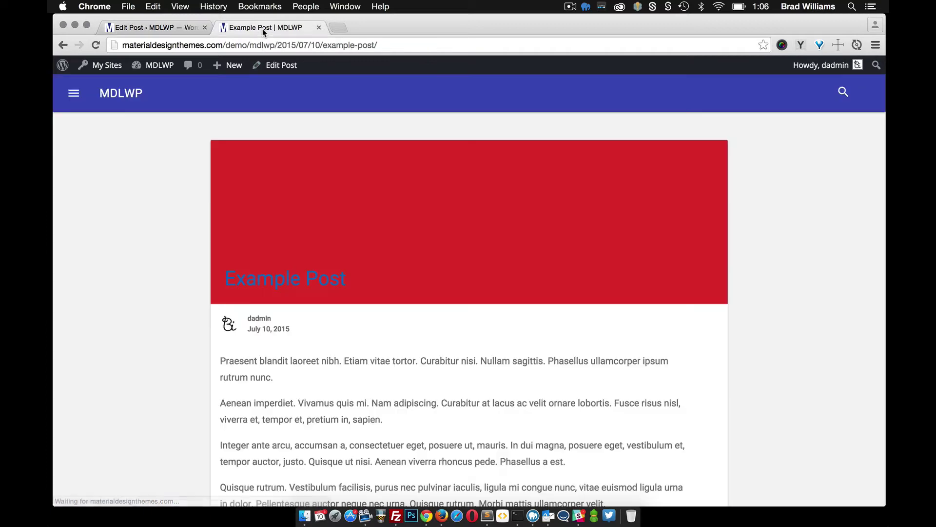
left_click(96, 45)
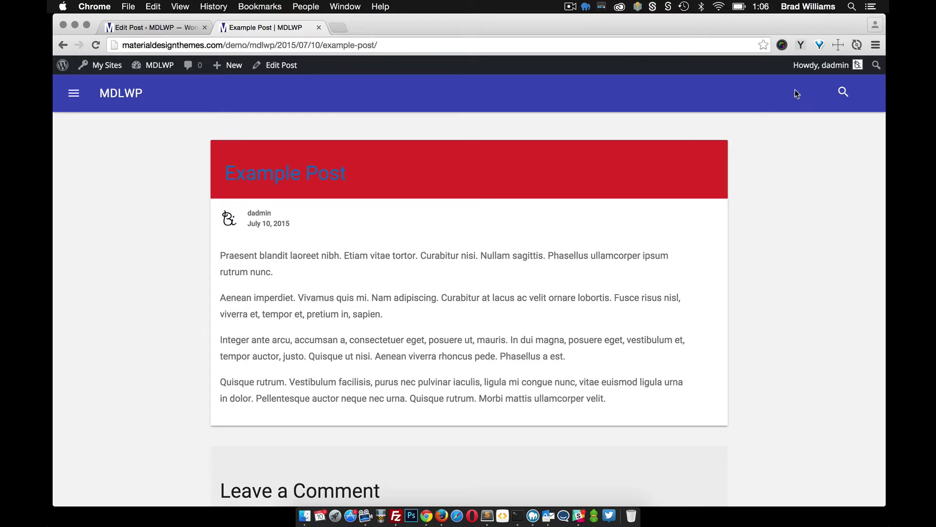
Step: Trim the post path from the address to load the home page and check the shorter header
left_click_drag(277, 45, 396, 45)
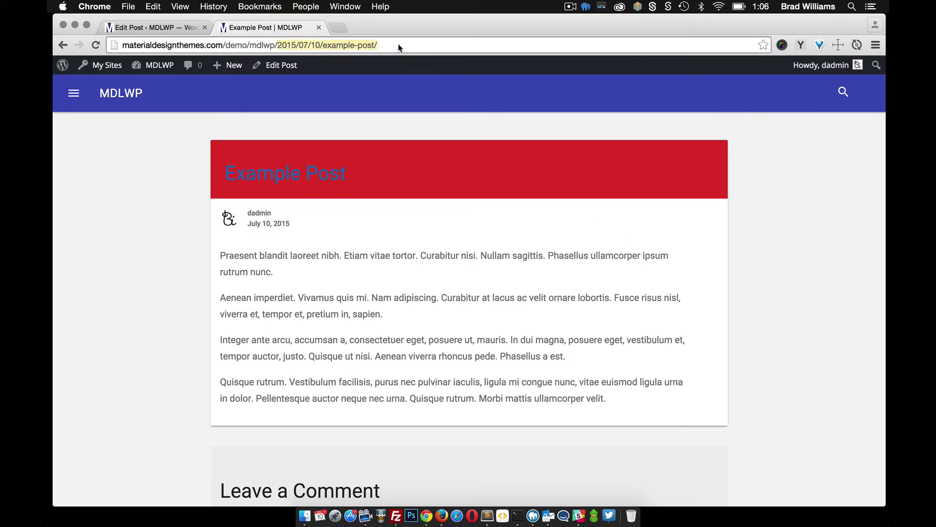
key("BackSpace")
key("Return")
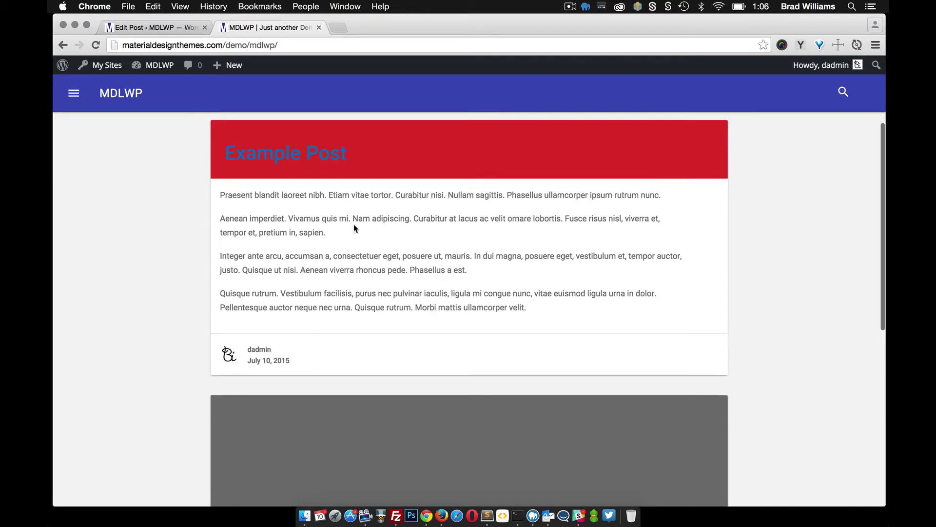
scroll(331, 229, "down", 3)
scroll(379, 225, "up", 3)
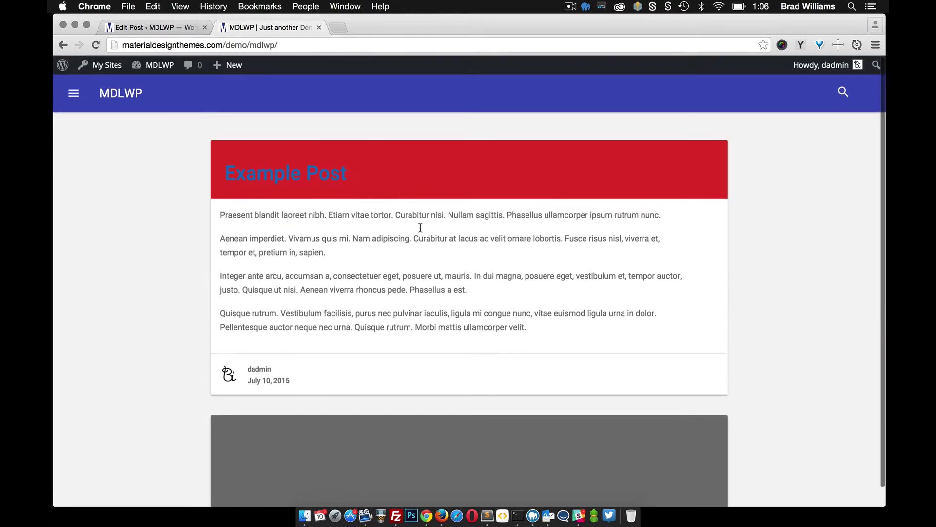
scroll(386, 259, "down", 4)
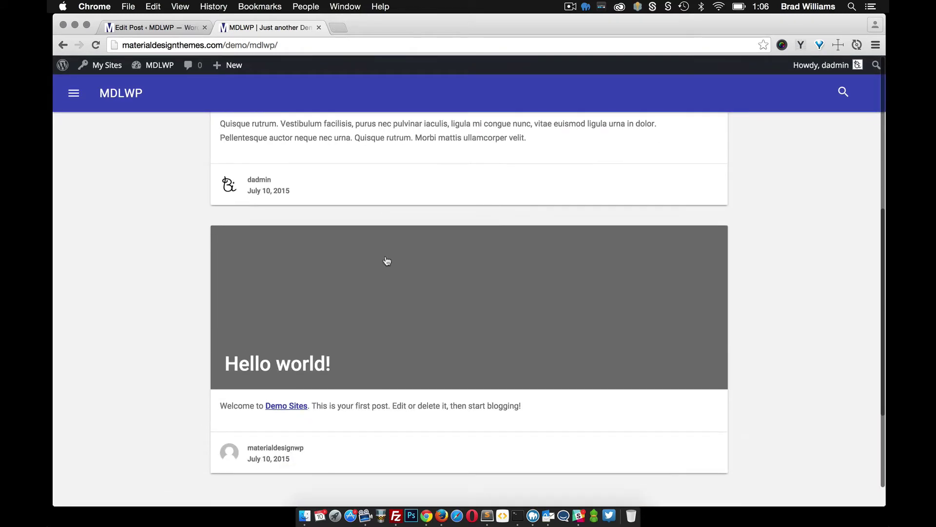
scroll(338, 347, "down", 2)
scroll(345, 344, "up", 2)
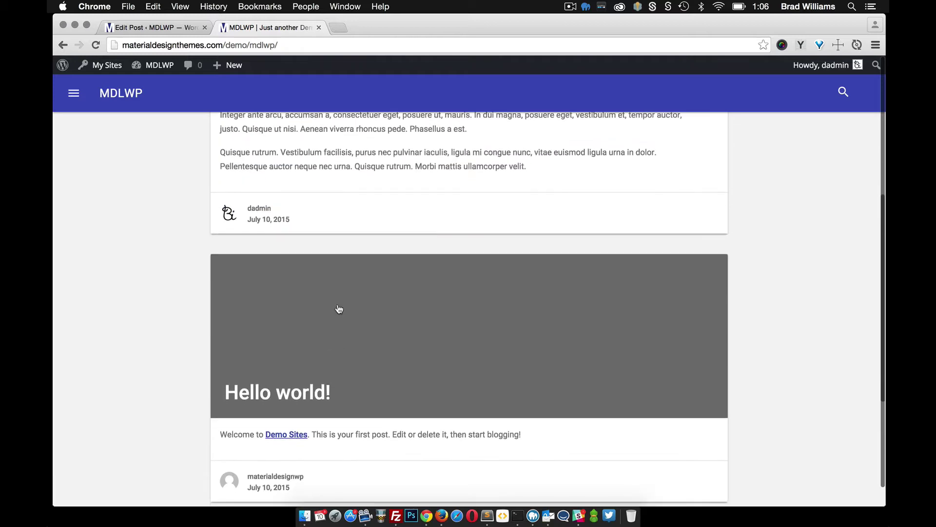
scroll(338, 309, "up", 5)
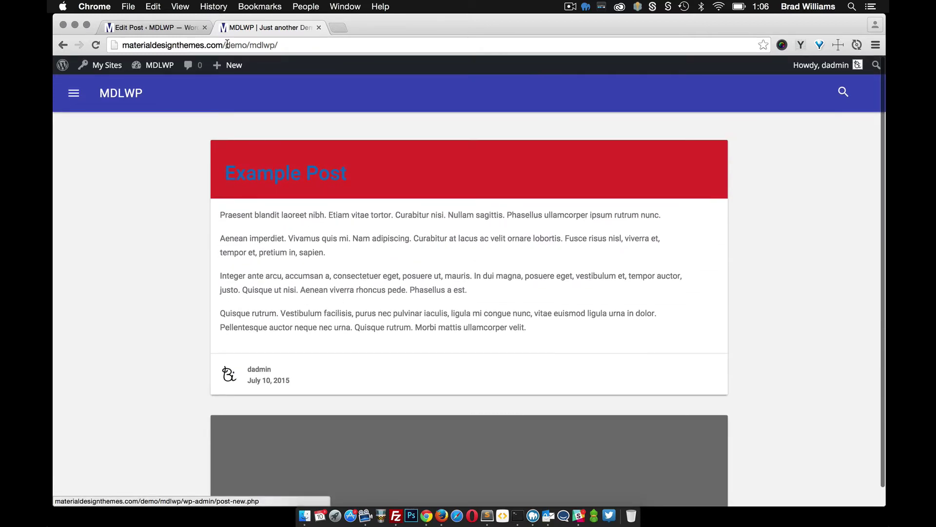
Step: Set the dark piano photo as Example Post's featured image
left_click(155, 27)
scroll(772, 376, "down", 3)
scroll(772, 375, "down", 1)
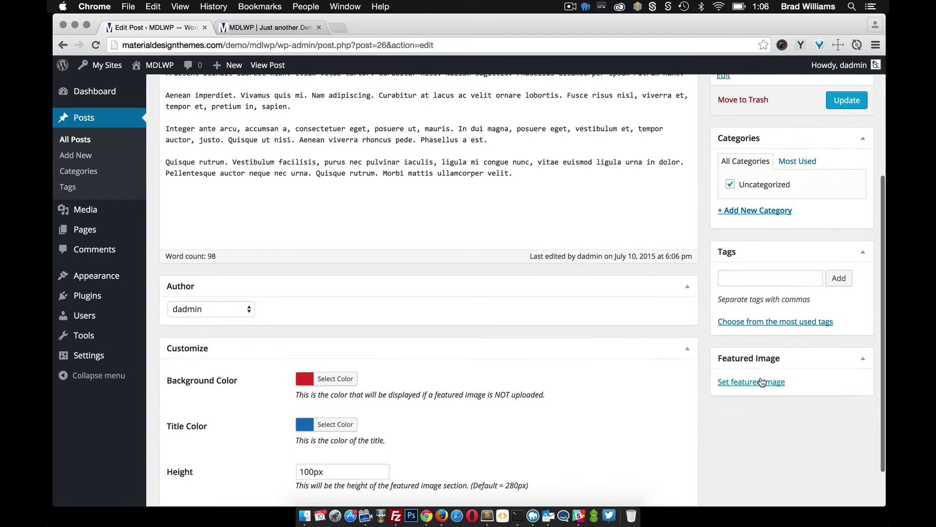
left_click(761, 382)
left_click(117, 197)
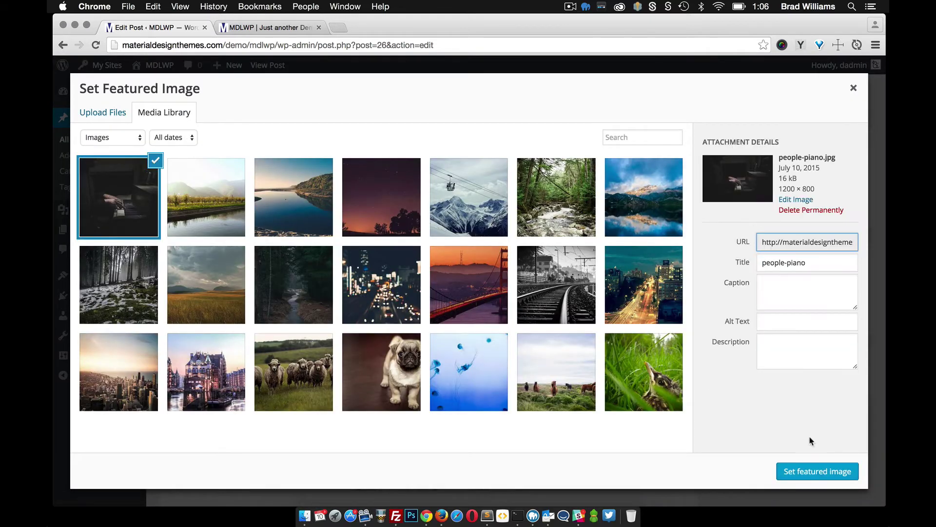
left_click(801, 471)
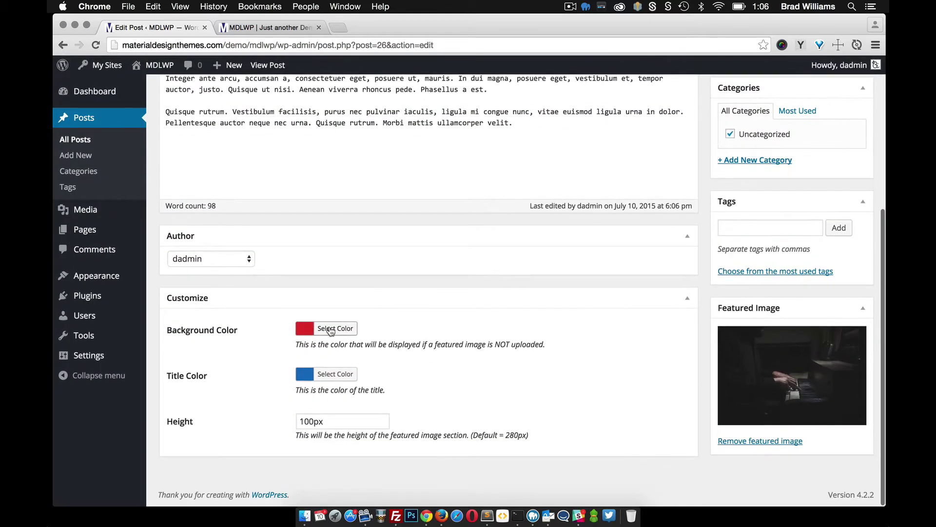
Step: Clear the background and title colours, delete the 100px height, update, and reload the site
left_click(335, 327)
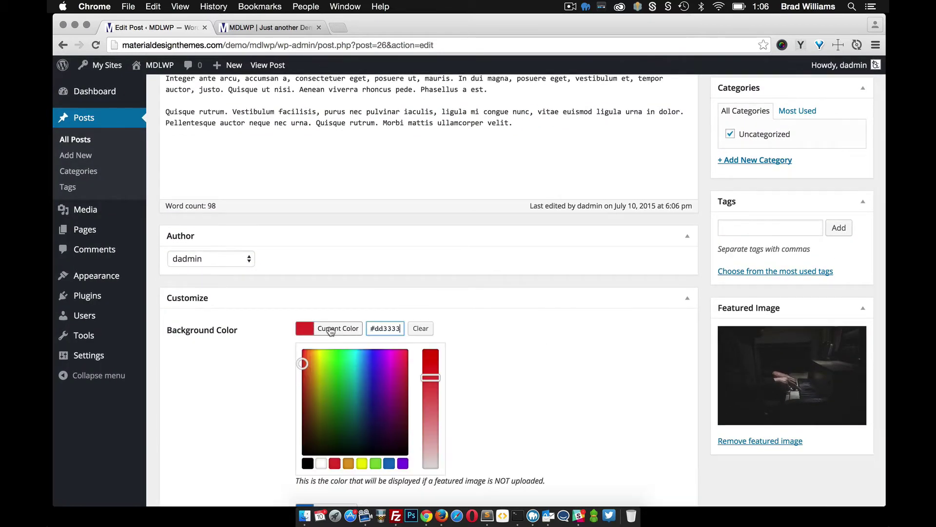
left_click(420, 331)
left_click(492, 347)
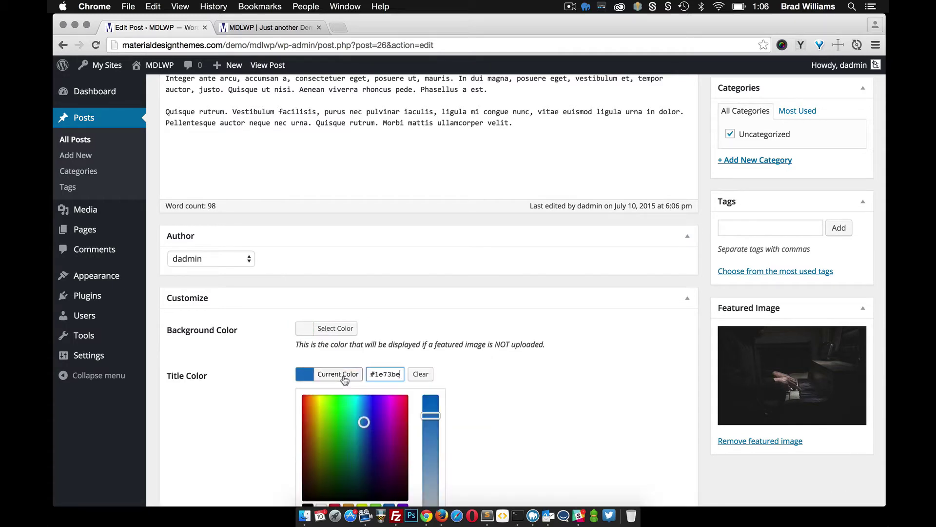
left_click(421, 374)
left_click(485, 377)
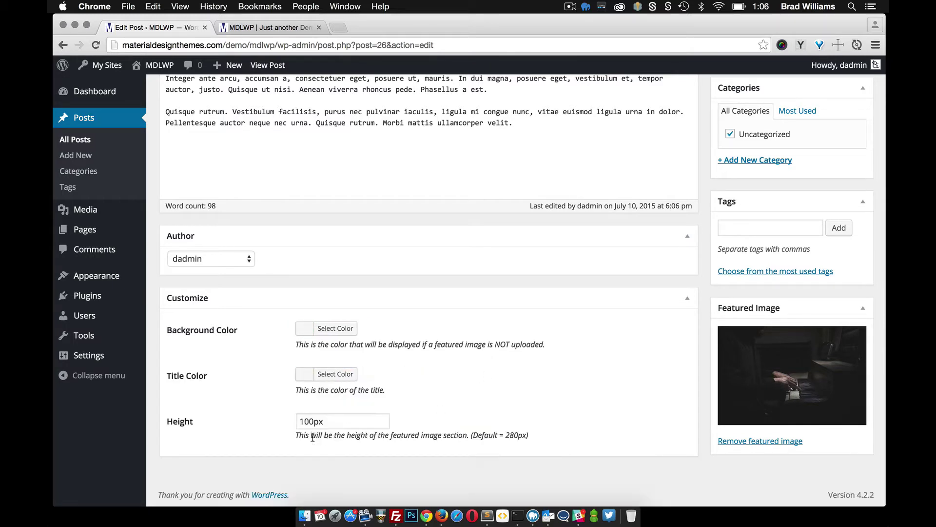
left_click_drag(326, 422, 287, 421)
key("BackSpace")
scroll(680, 345, "up", 5)
left_click(847, 280)
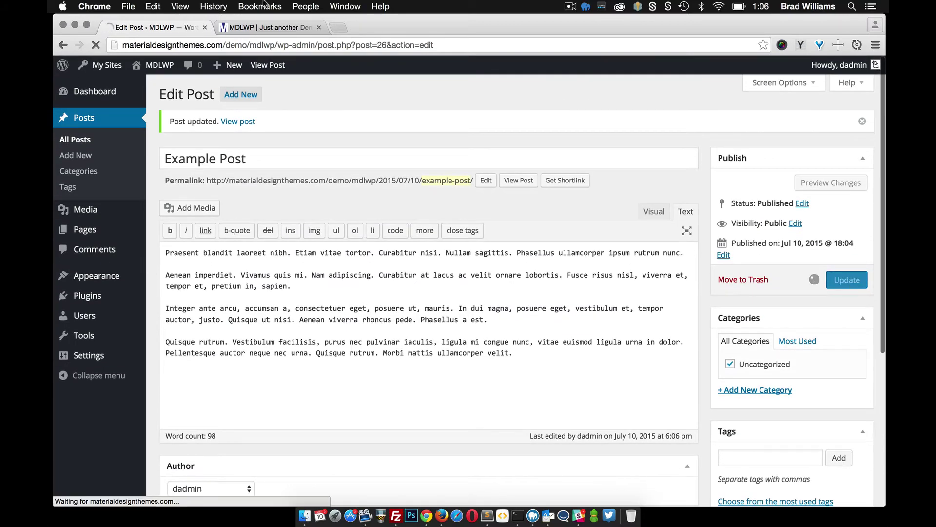
left_click(256, 28)
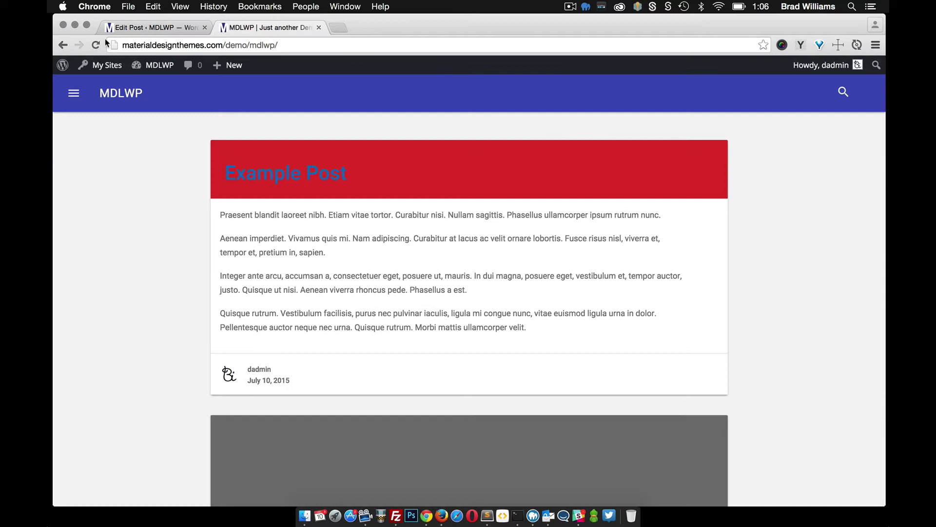
left_click(96, 45)
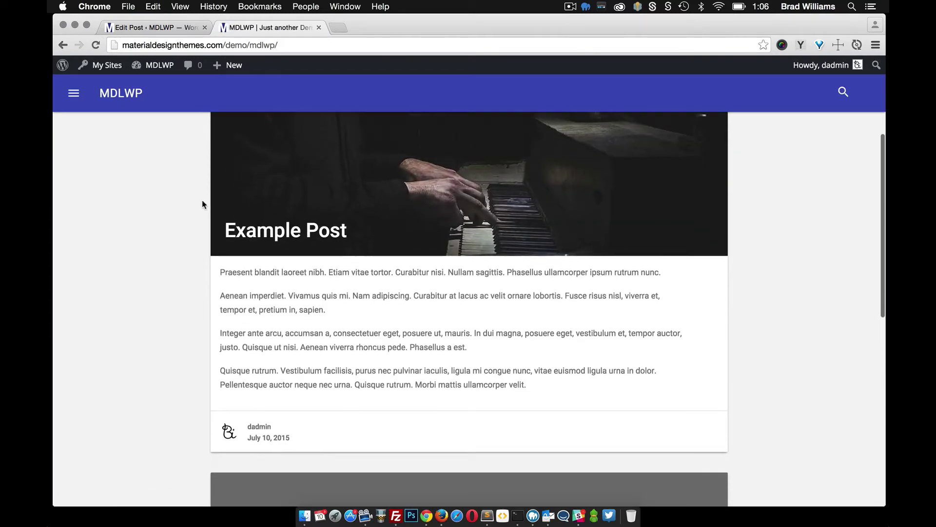
Step: Insert a more tag after the second paragraph ending 'sapien.', update, and reload the home page
left_click(168, 27)
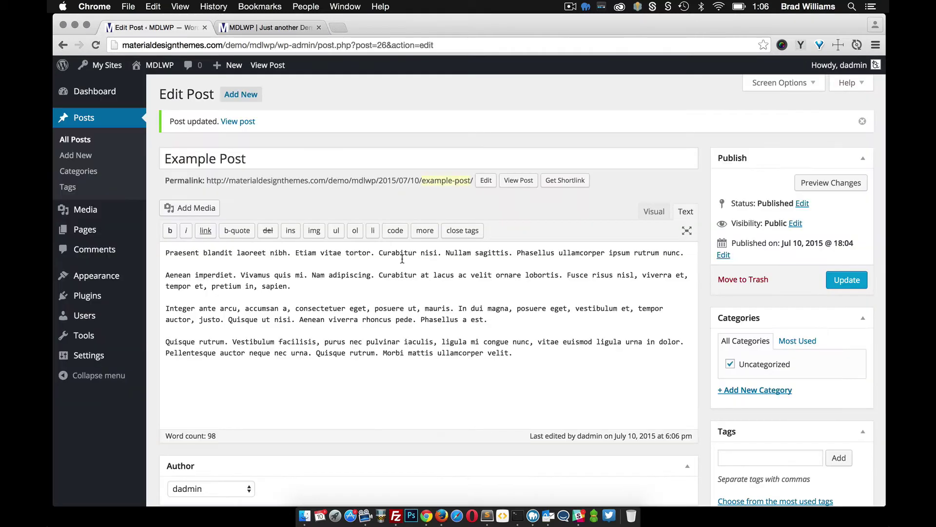
left_click(298, 287)
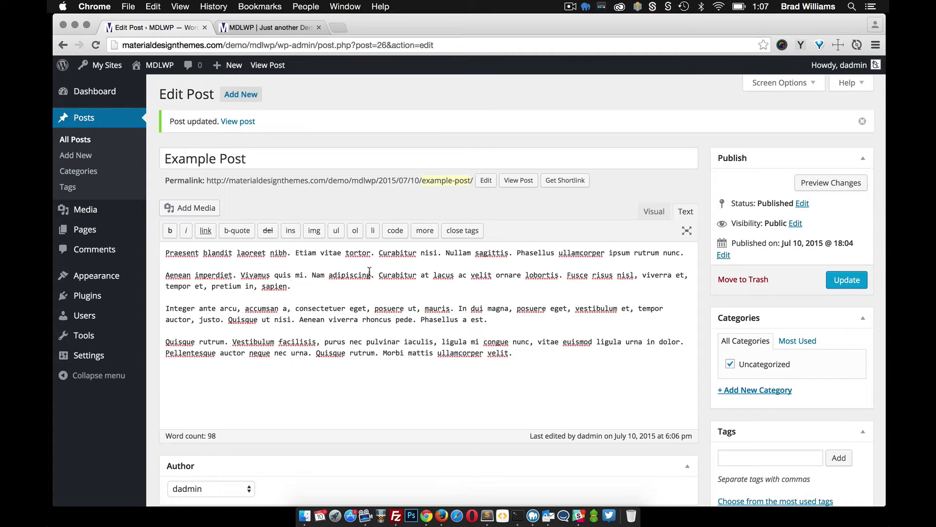
left_click(653, 211)
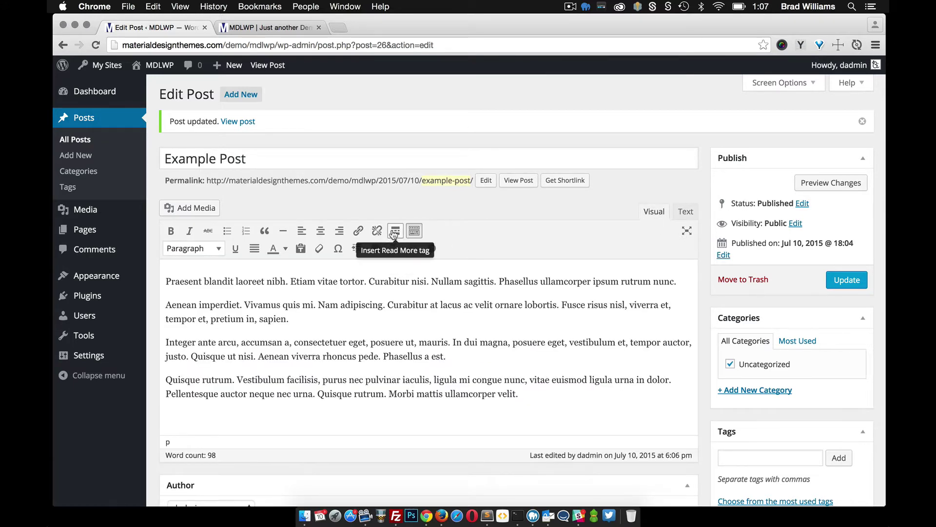
left_click(686, 212)
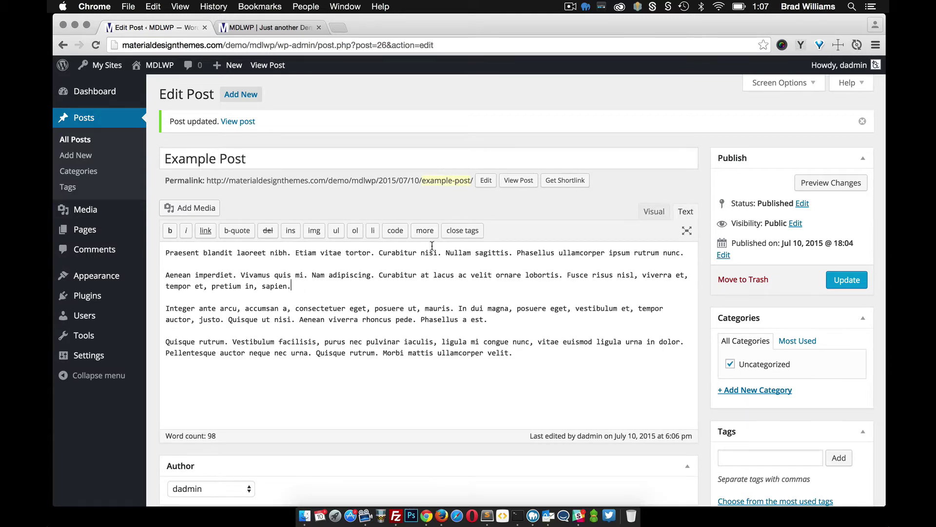
left_click(426, 233)
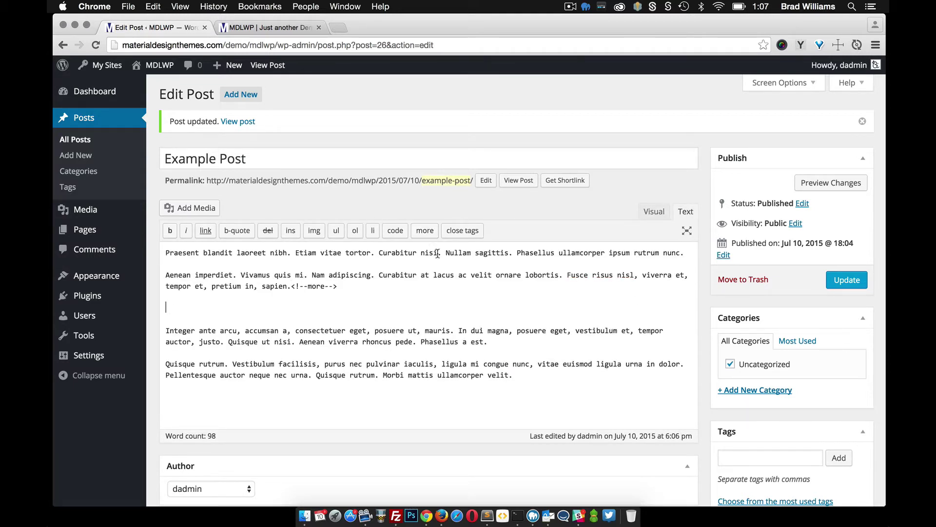
left_click(843, 281)
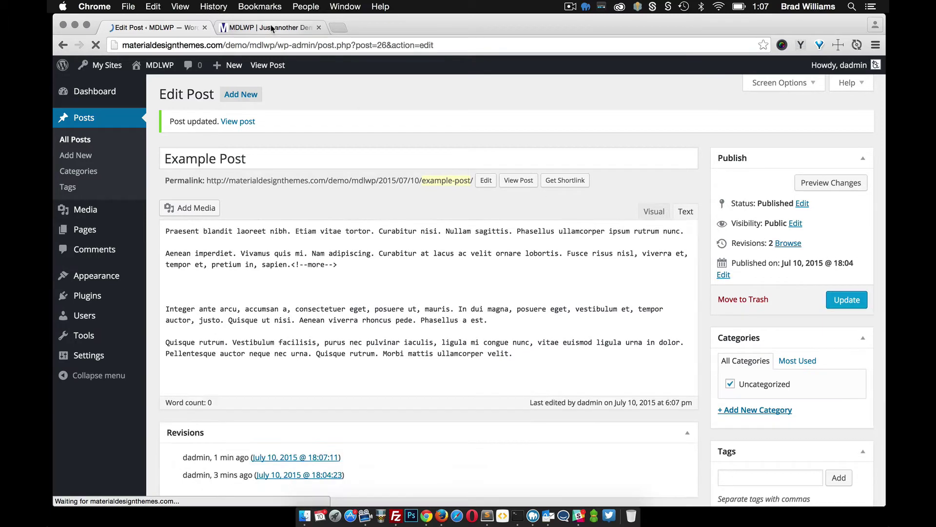
left_click(271, 28)
left_click(95, 46)
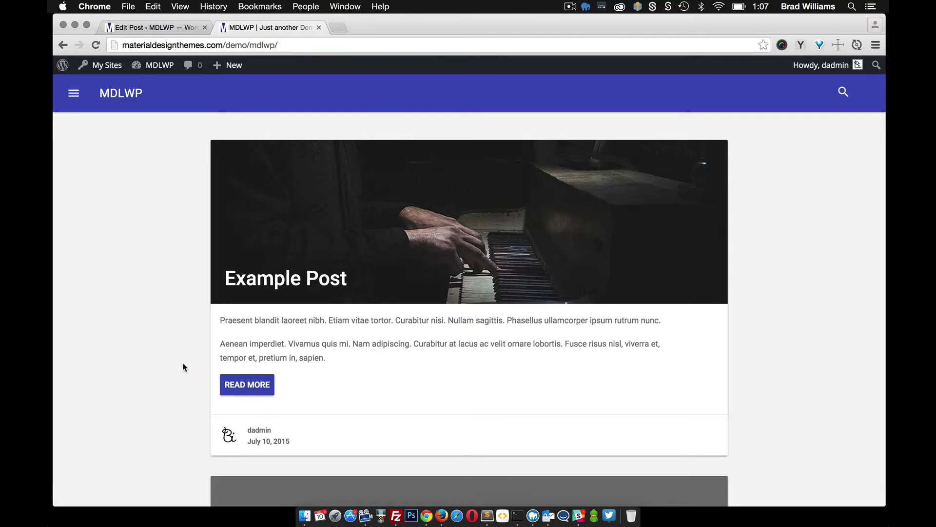
Step: Open the full Example Post via READ MORE and scroll through its four paragraphs
scroll(182, 366, "down", 3)
scroll(182, 366, "up", 3)
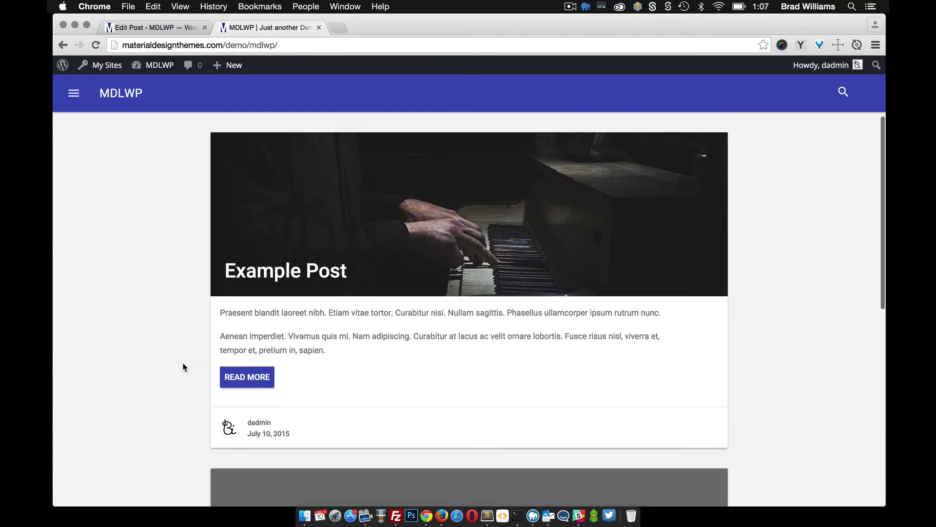
left_click(244, 378)
scroll(150, 332, "down", 3)
scroll(166, 317, "down", 2)
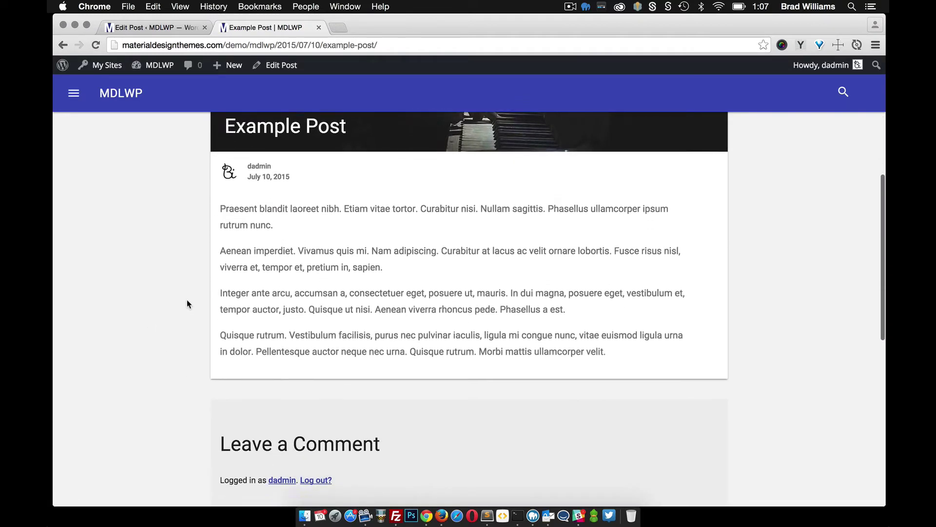
scroll(186, 301, "up", 3)
scroll(186, 301, "down", 6)
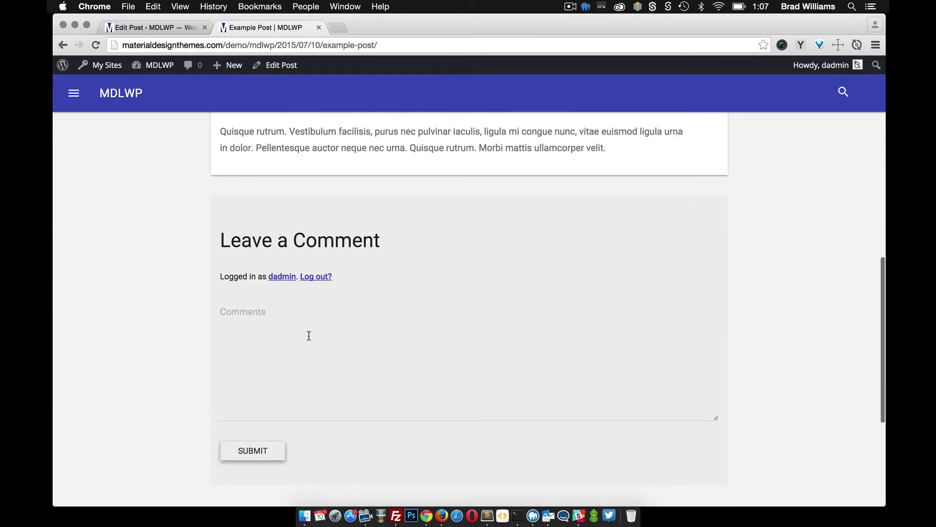
scroll(305, 320, "up", 10)
scroll(296, 275, "down", 15)
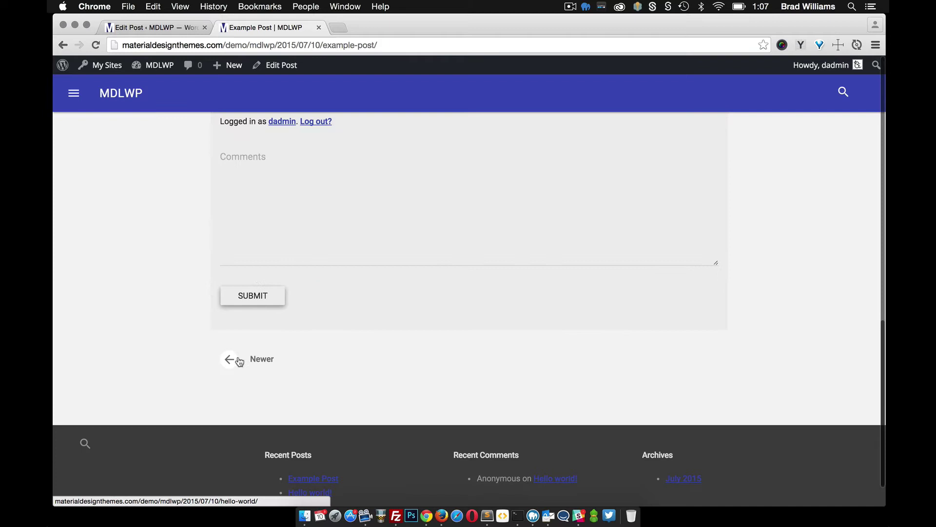
Step: Go to the newer Hello world! post, then back to the older Example Post
left_click(228, 362)
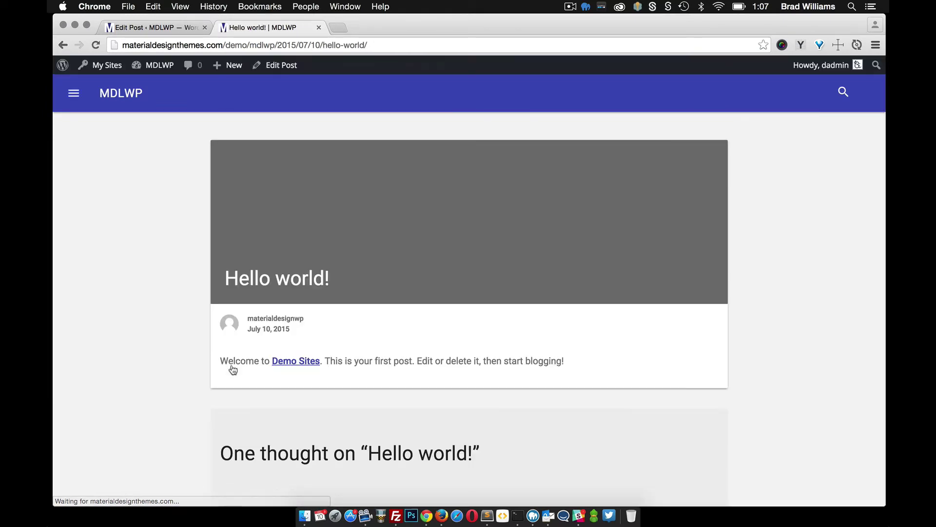
scroll(201, 311, "down", 12)
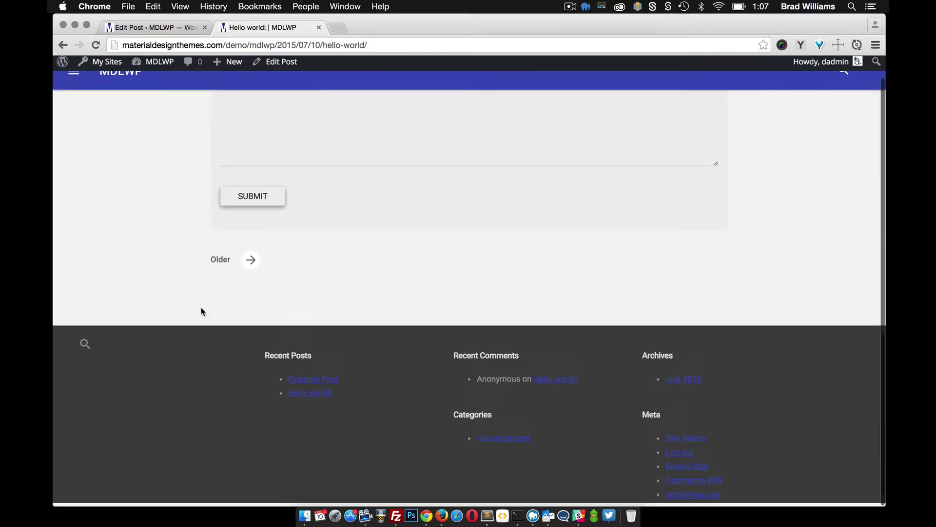
left_click(253, 320)
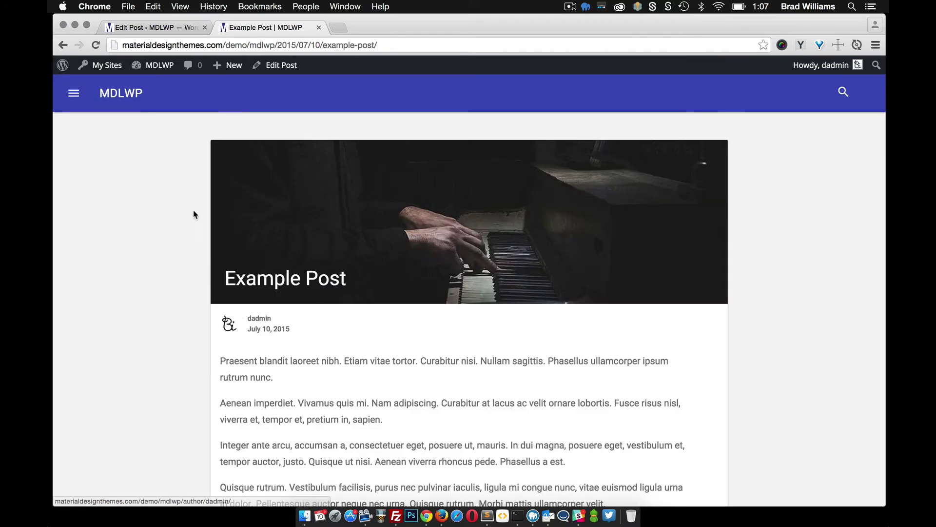
scroll(195, 233, "down", 3)
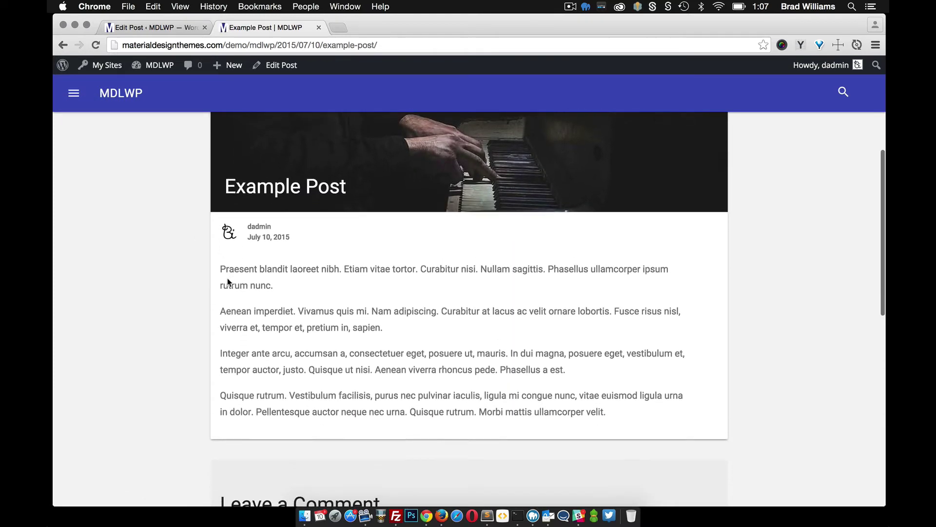
Step: Add the tags 'tag' and 'post' to Example Post and update it
scroll(238, 262, "up", 3)
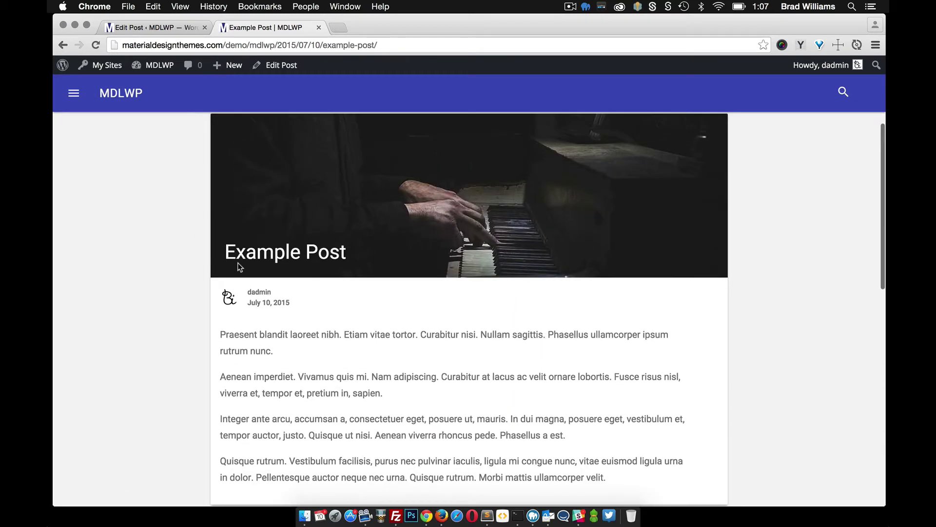
left_click(160, 30)
scroll(658, 276, "down", 5)
left_click(741, 240)
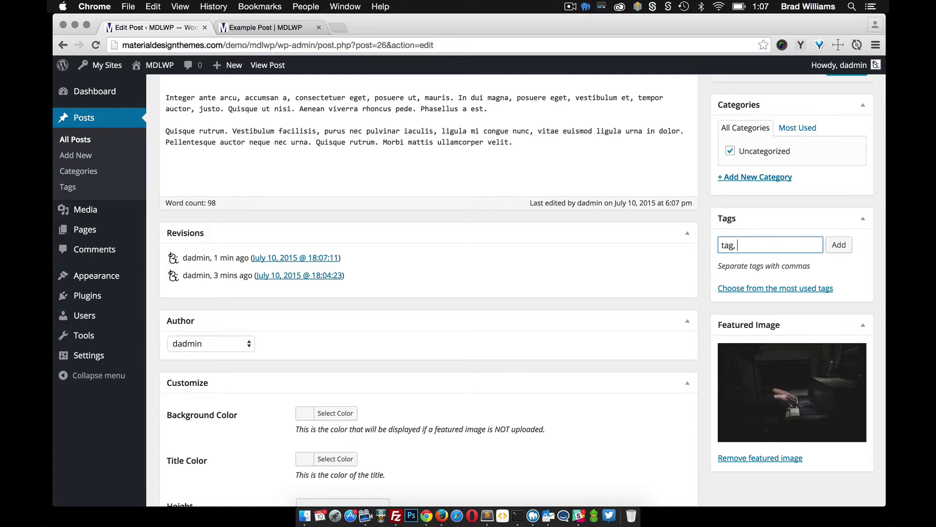
left_click(838, 244)
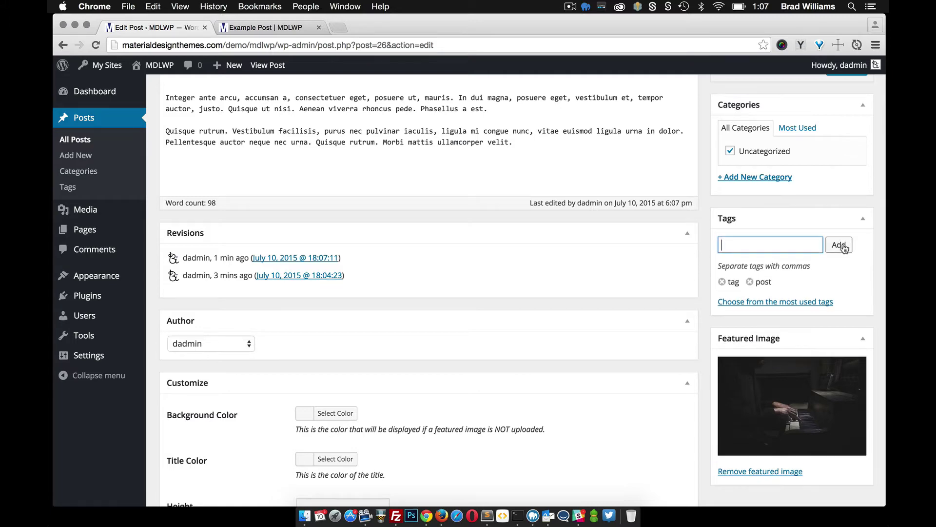
scroll(829, 234, "up", 5)
left_click(847, 273)
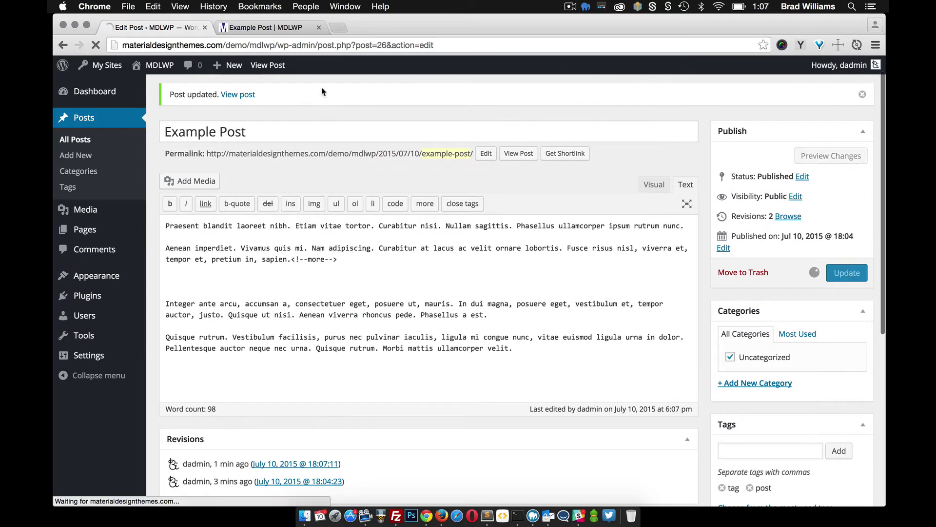
Step: Reload the live post page and scroll to check the POST and TAG links
left_click(257, 27)
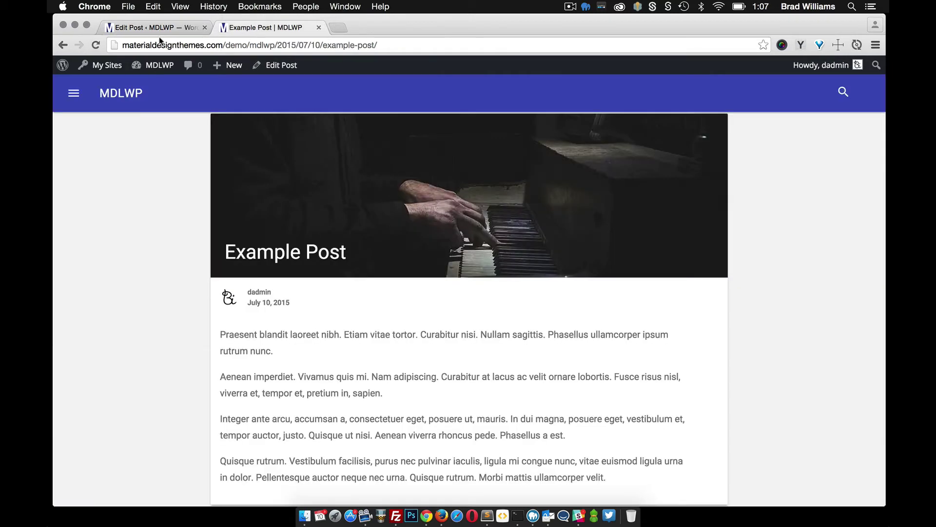
left_click(97, 46)
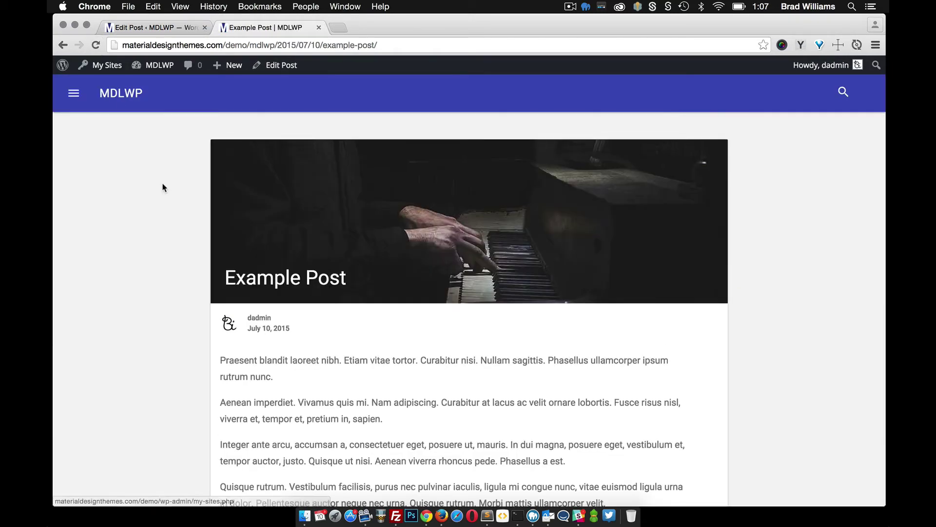
scroll(163, 187, "down", 5)
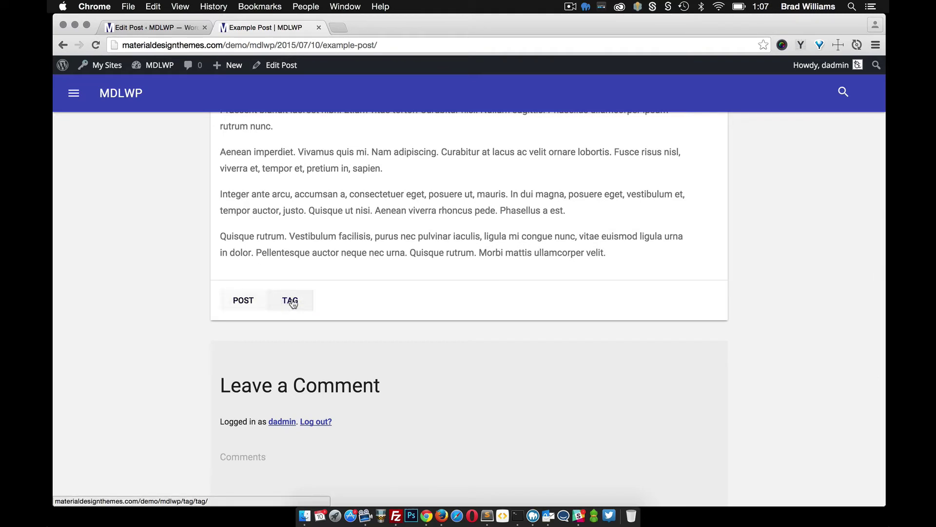
scroll(186, 286, "down", 4)
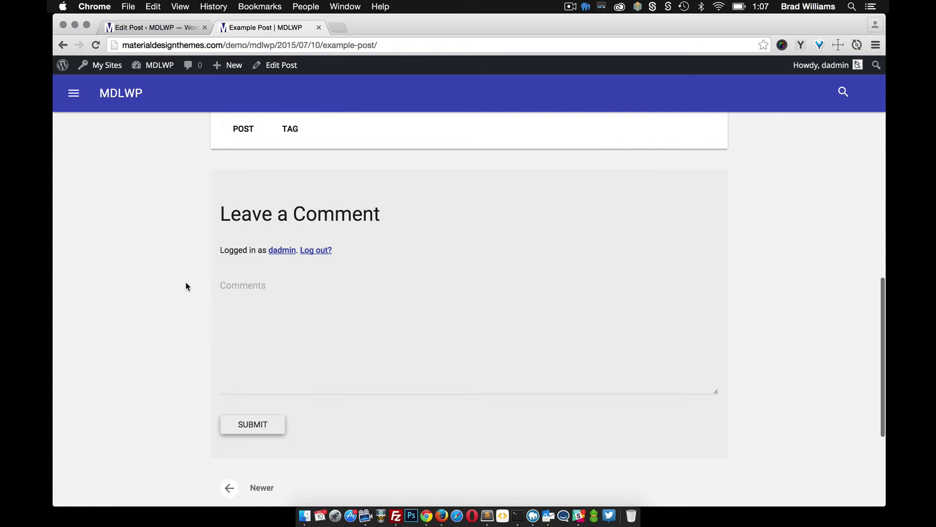
scroll(186, 286, "up", 6)
scroll(186, 287, "up", 3)
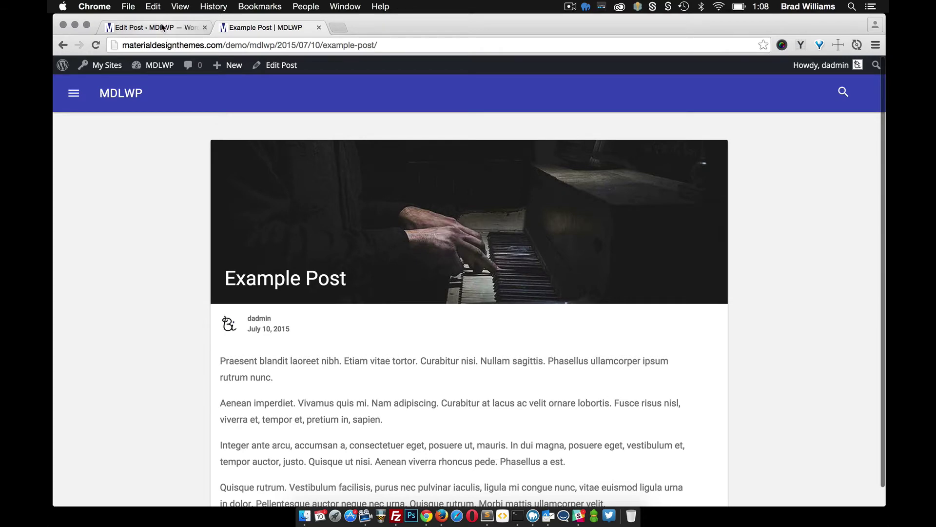
Step: Start a new page titled 'Page Layout'
left_click(193, 28)
mouse_move(105, 235)
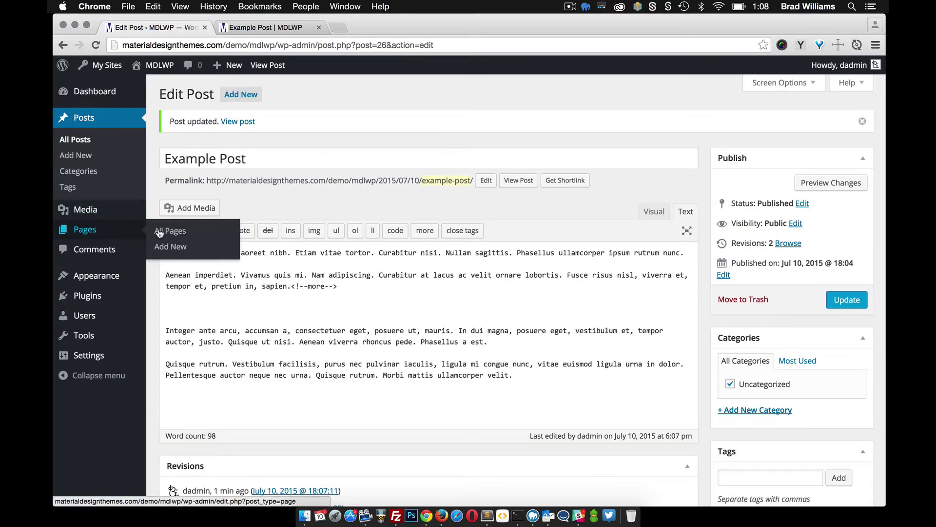
left_click(184, 250)
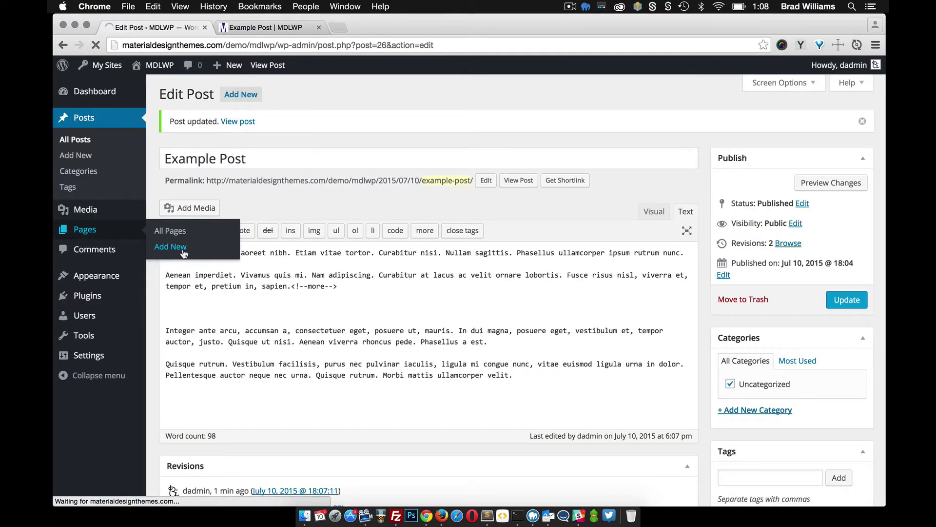
left_click(212, 119)
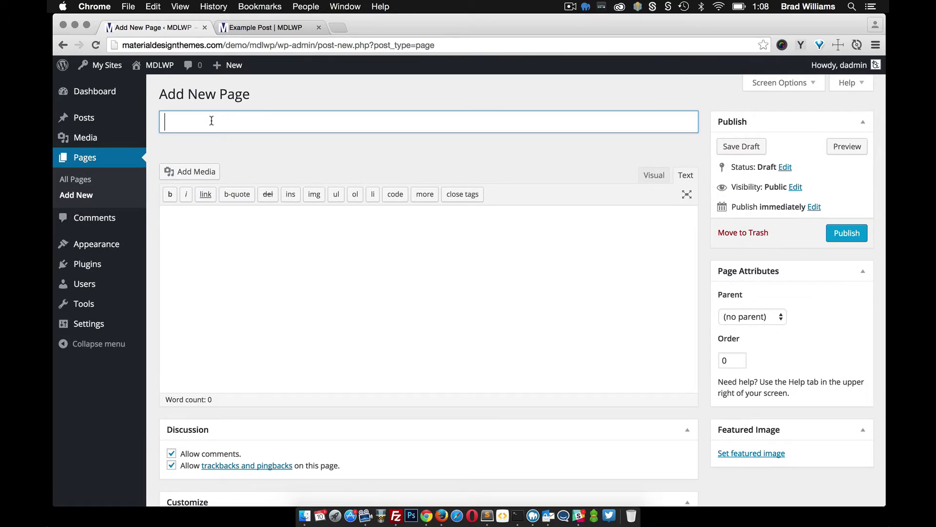
type("Page Layout")
left_click(204, 266)
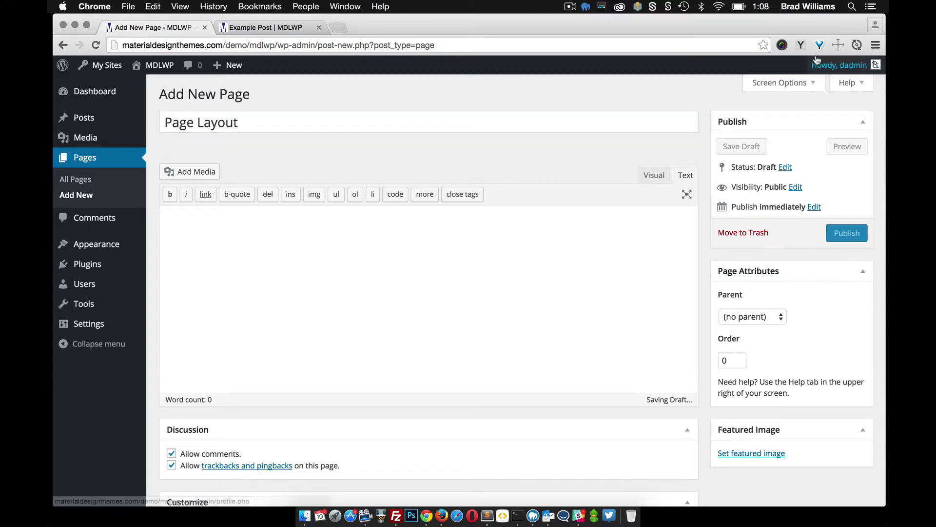
Step: Insert four lorem ipsum paragraphs into the page body and turn off comments
left_click(801, 45)
left_click(797, 146)
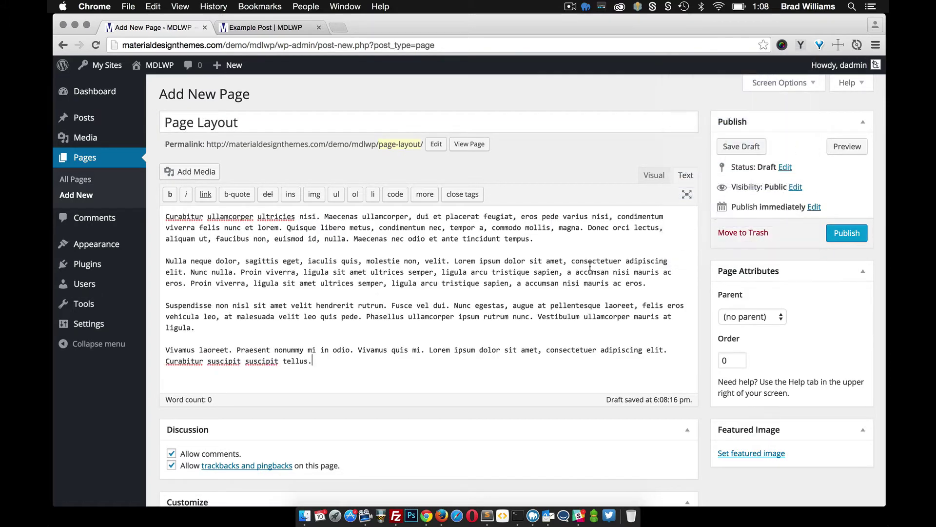
scroll(522, 316, "down", 3)
scroll(521, 316, "down", 3)
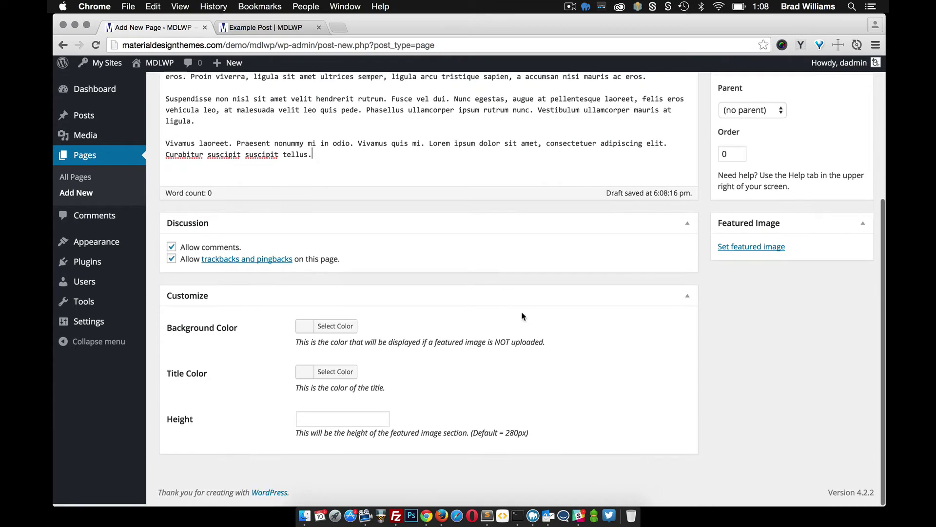
left_click(171, 251)
left_click(687, 229)
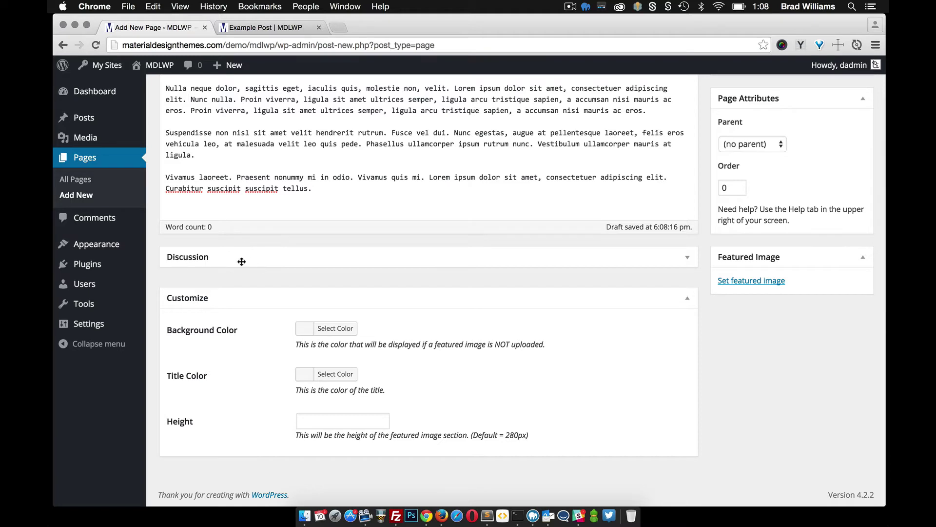
left_click(688, 258)
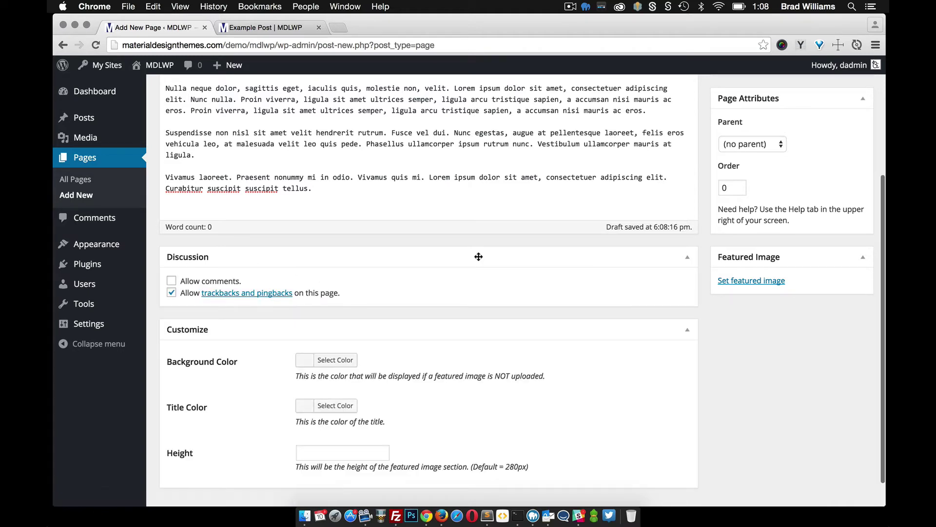
left_click(687, 259)
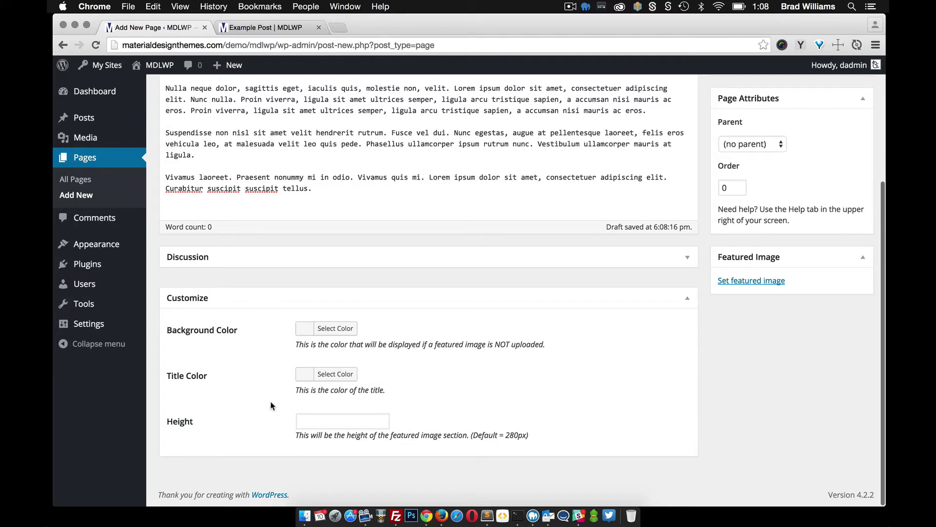
Step: Set the grassland photo as the featured image and publish the Page Layout page
left_click(753, 281)
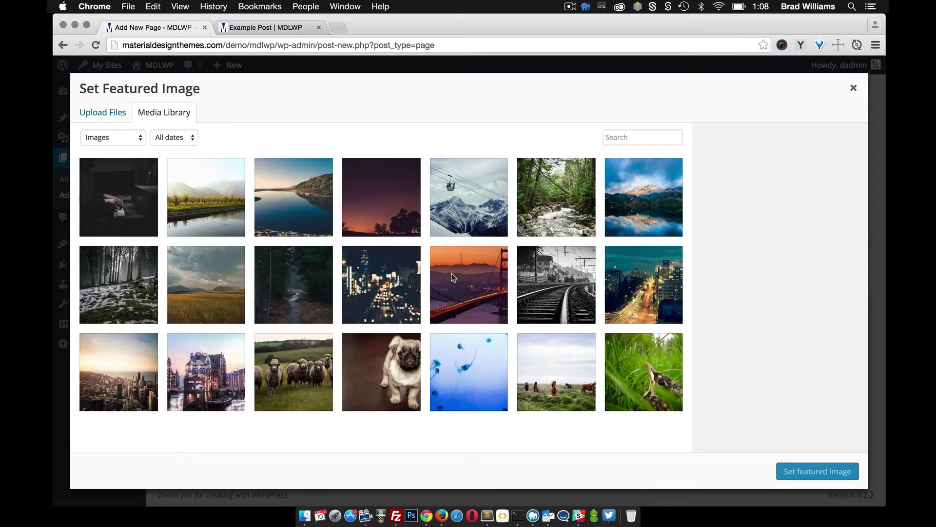
left_click(209, 300)
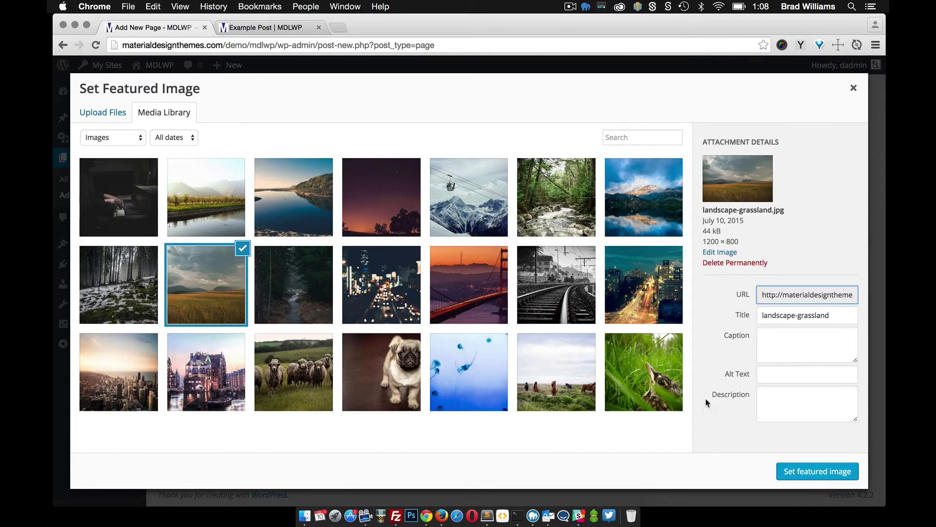
left_click(808, 471)
scroll(712, 349, "up", 5)
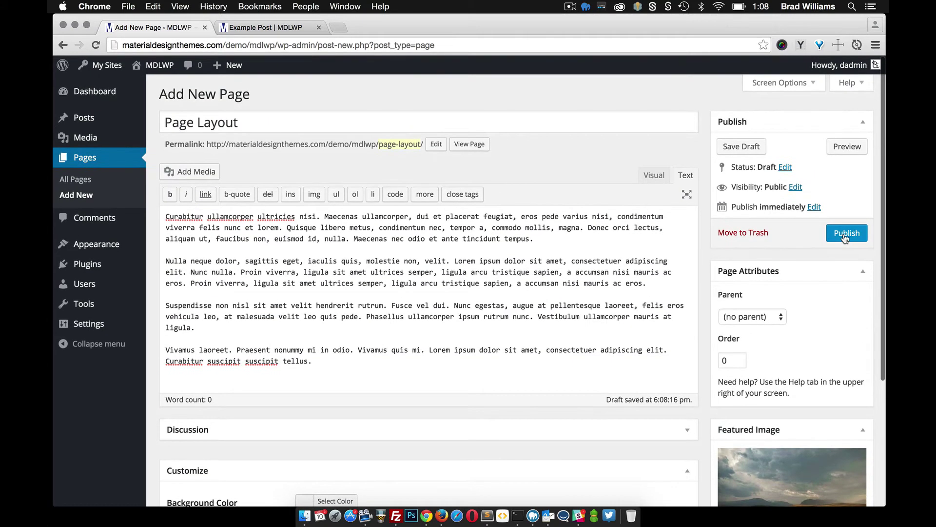
left_click(846, 234)
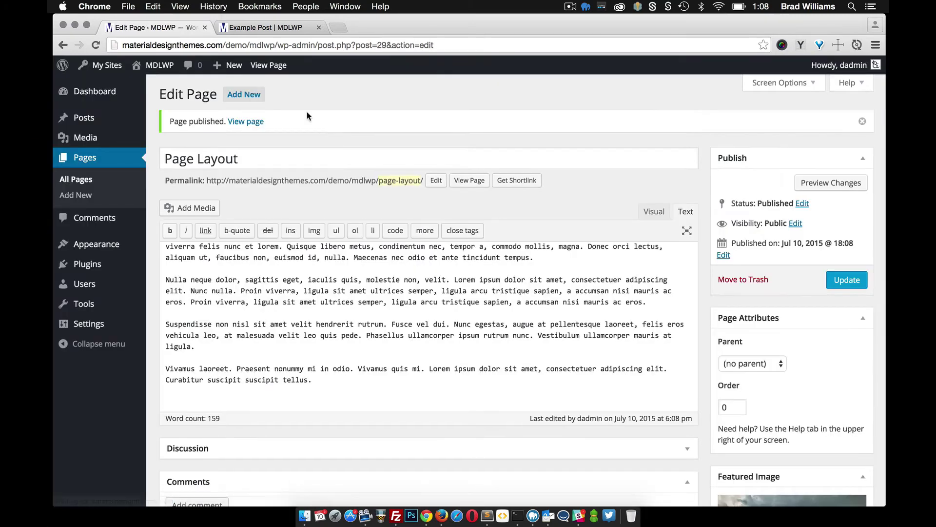
Step: Reload the live Example Post page to review it
left_click(273, 27)
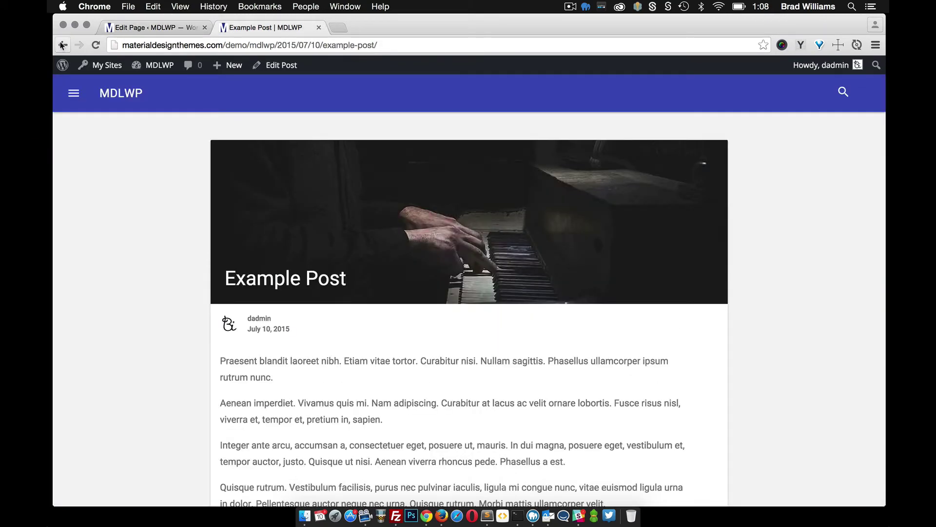
left_click(94, 48)
scroll(437, 254, "down", 4)
scroll(437, 241, "up", 4)
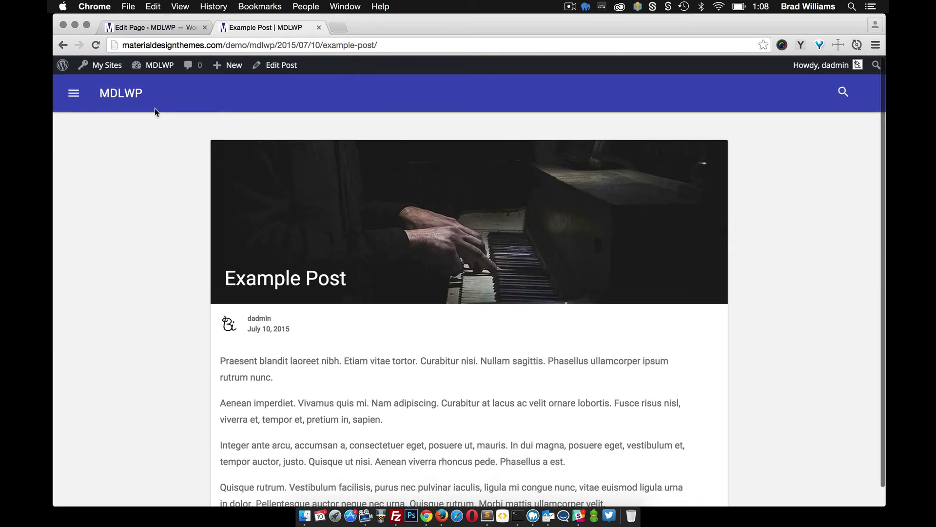
left_click(151, 27)
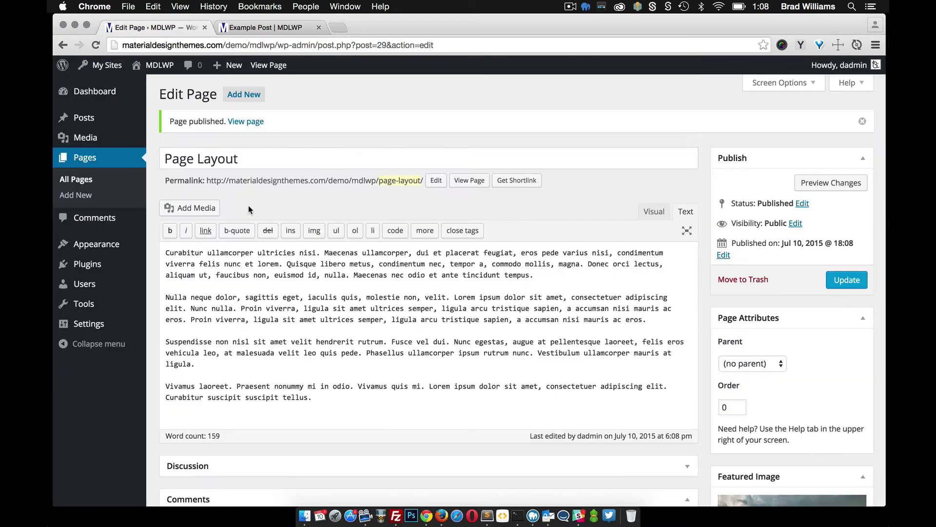
Step: Create three menus named Main Menu, Drawer and Footer
mouse_move(107, 250)
left_click(176, 295)
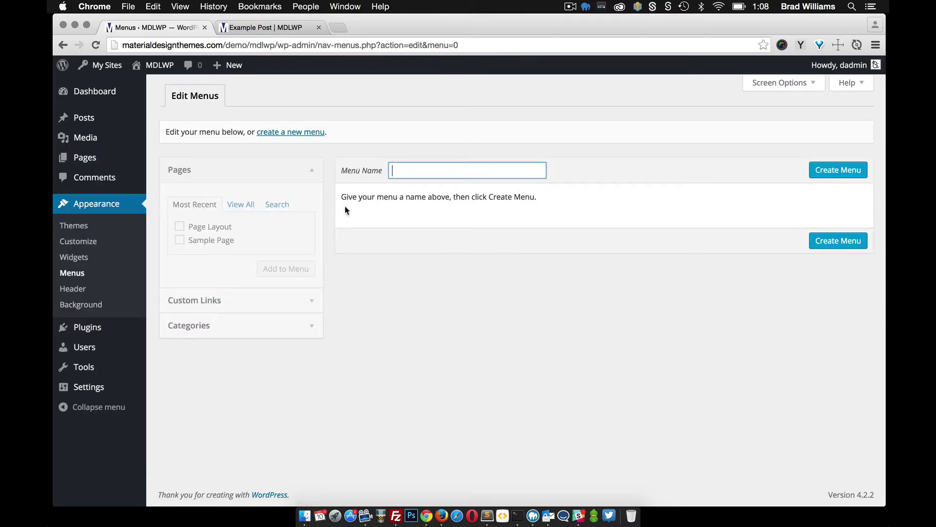
type("Mai")
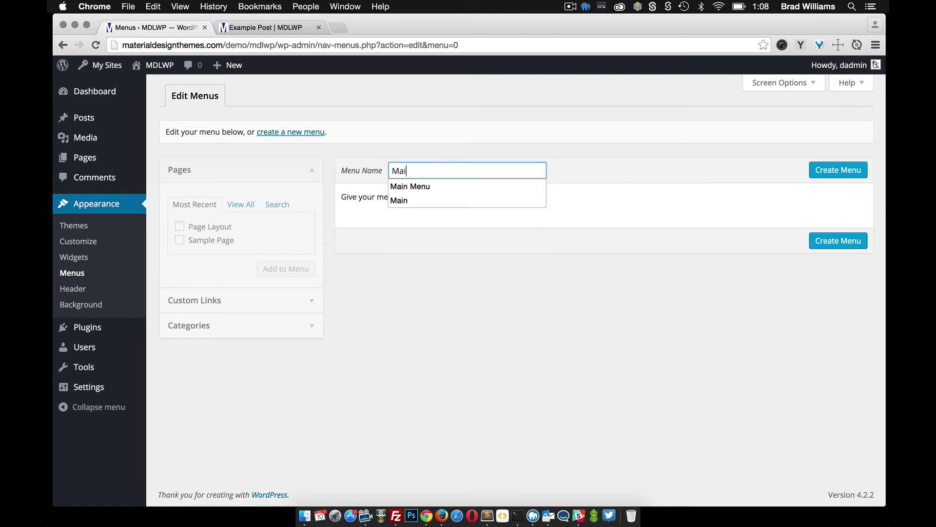
type("n Menu")
left_click(458, 186)
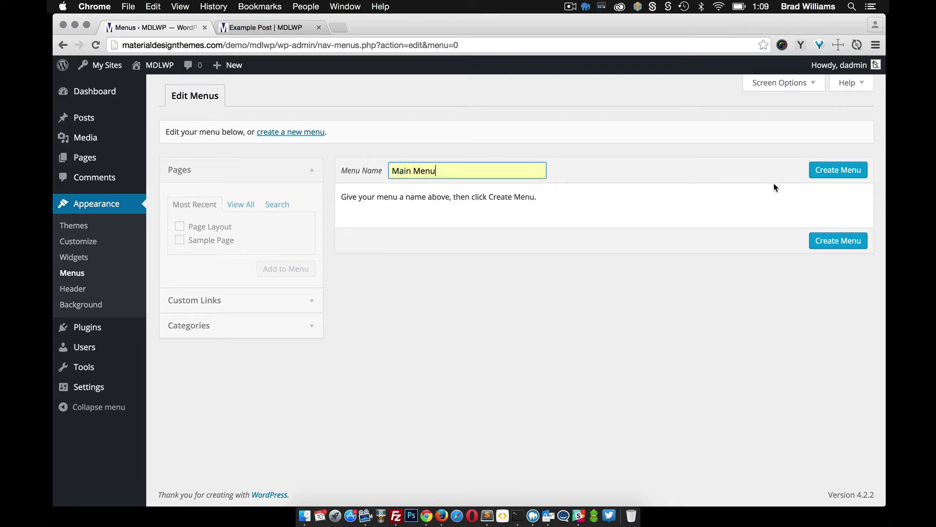
left_click(835, 175)
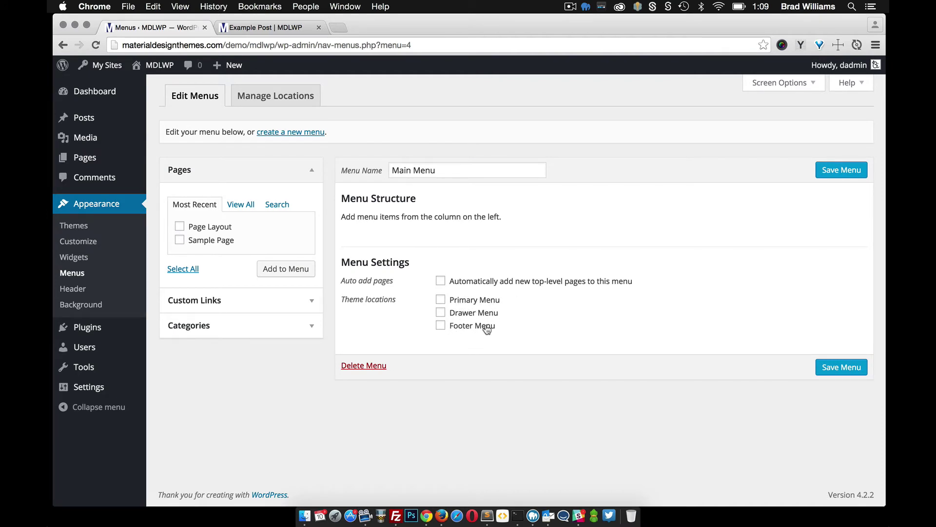
left_click(292, 134)
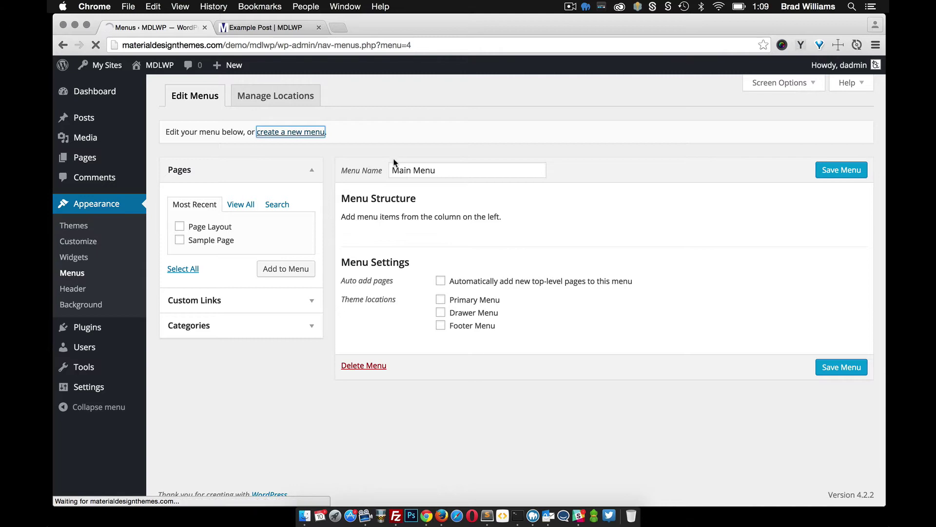
type("D")
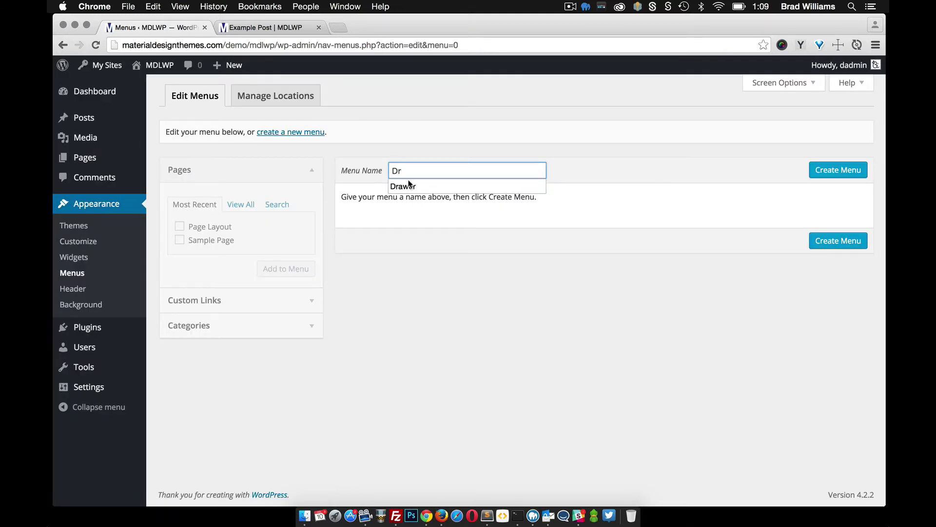
type("r")
left_click(409, 185)
left_click(832, 180)
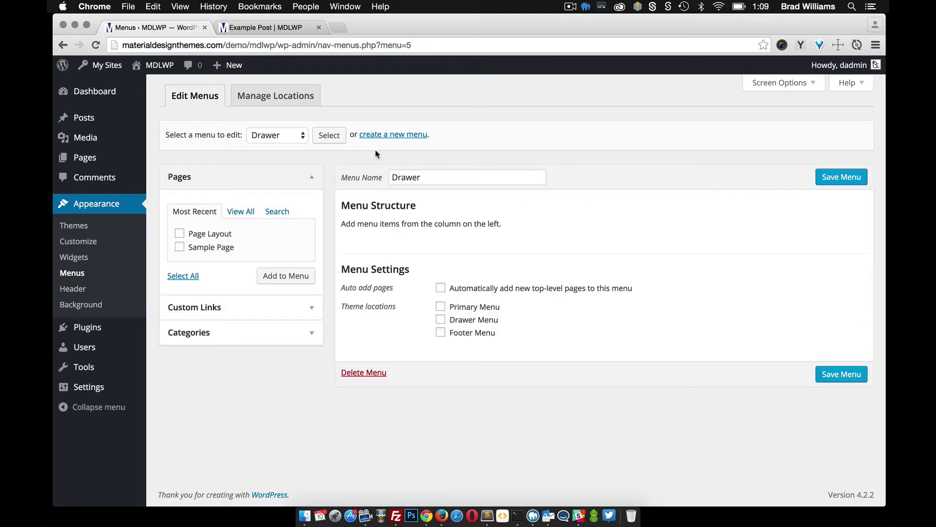
left_click(393, 134)
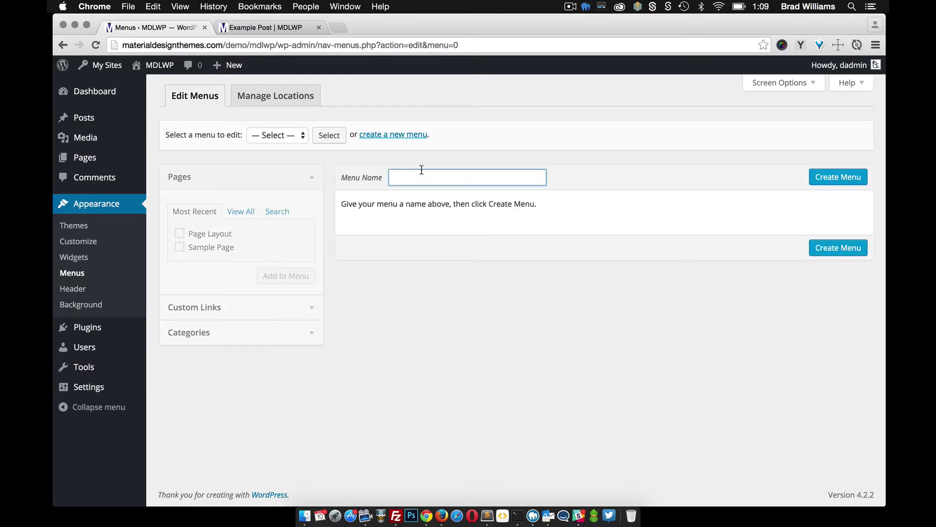
type("Footer")
left_click(434, 193)
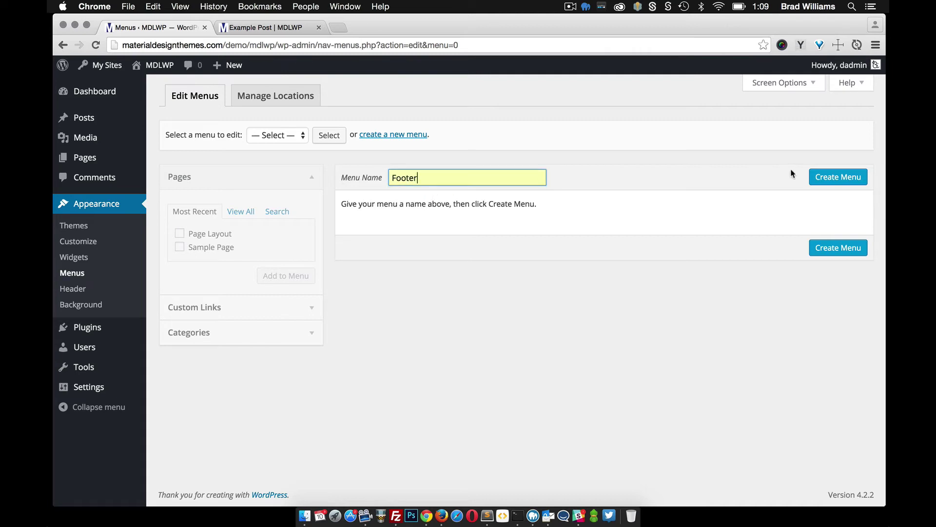
left_click(826, 184)
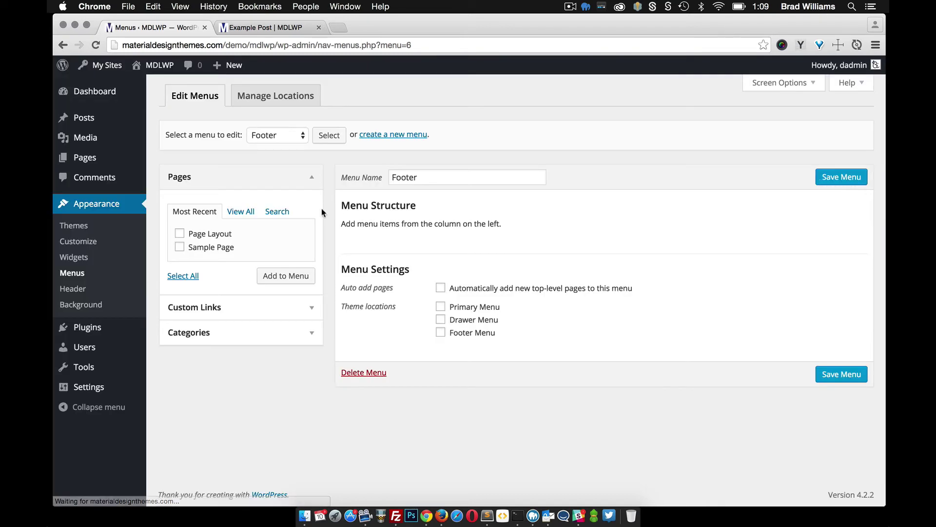
Step: Add Page Layout and Home to Main Menu, assign it to Primary Menu, and save
left_click(288, 135)
left_click(300, 146)
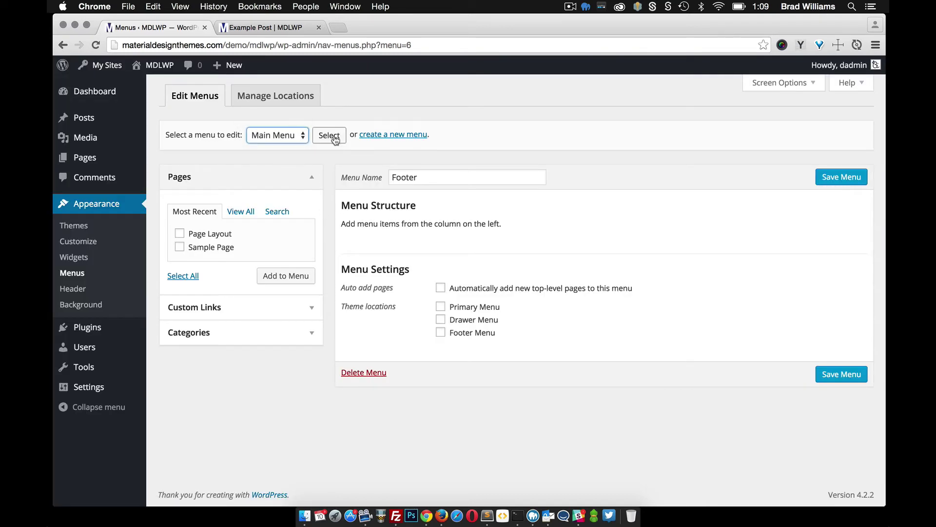
left_click(329, 136)
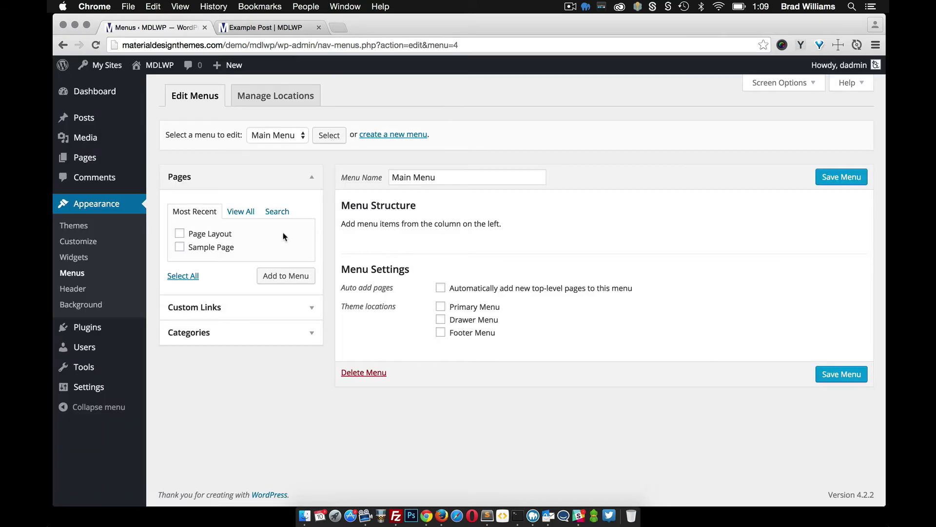
left_click(284, 276)
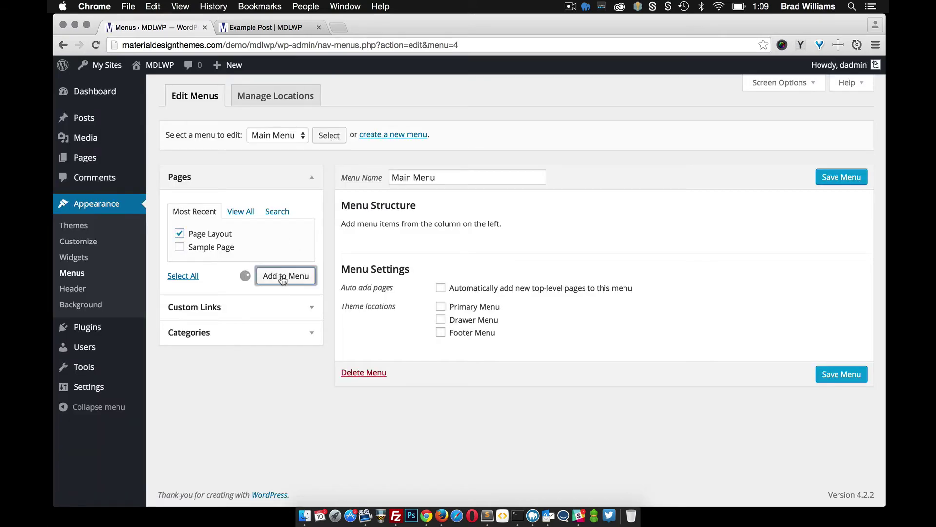
left_click(245, 215)
left_click(180, 233)
left_click(273, 288)
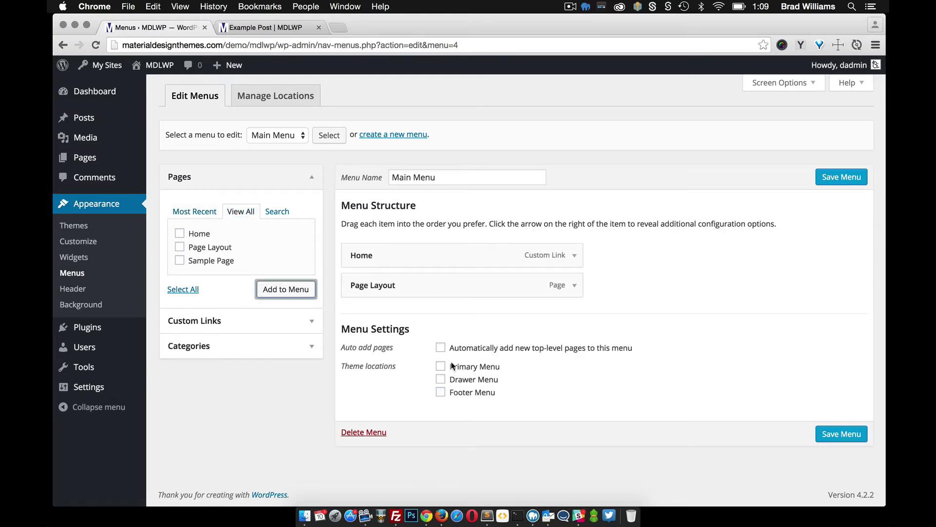
left_click(441, 366)
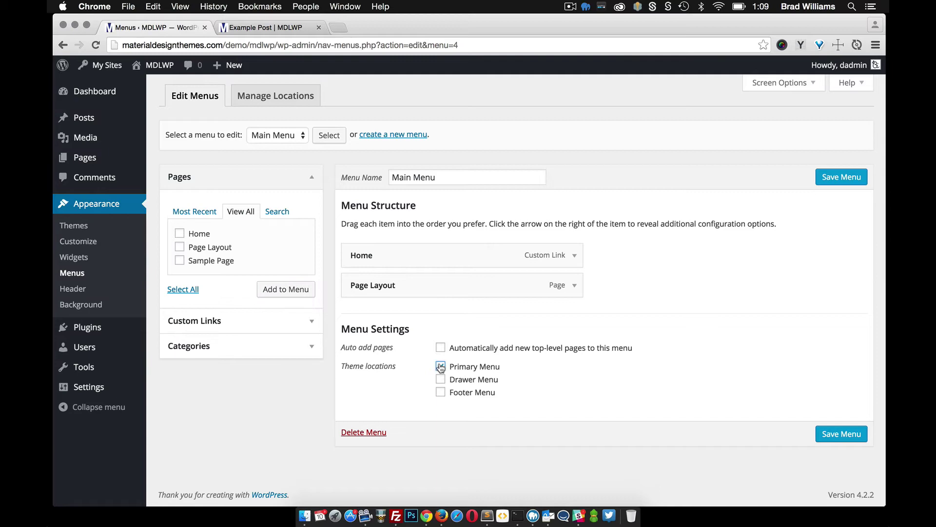
left_click(858, 434)
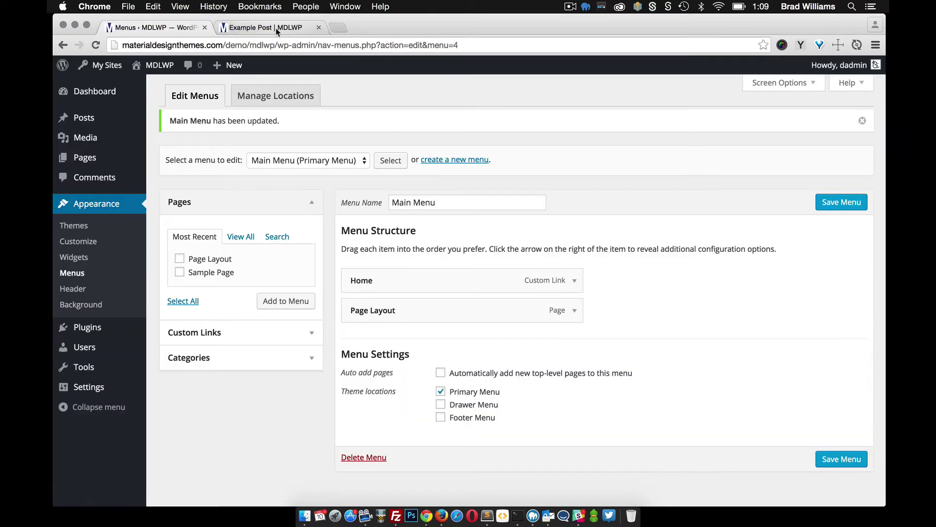
Step: Reload the live site and visit Page Layout and Home from the header navigation
left_click(276, 28)
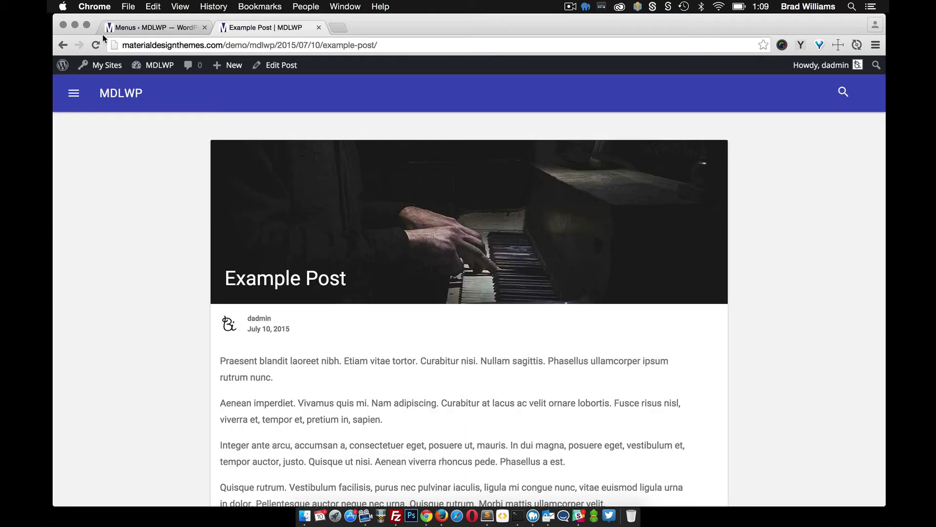
left_click(95, 45)
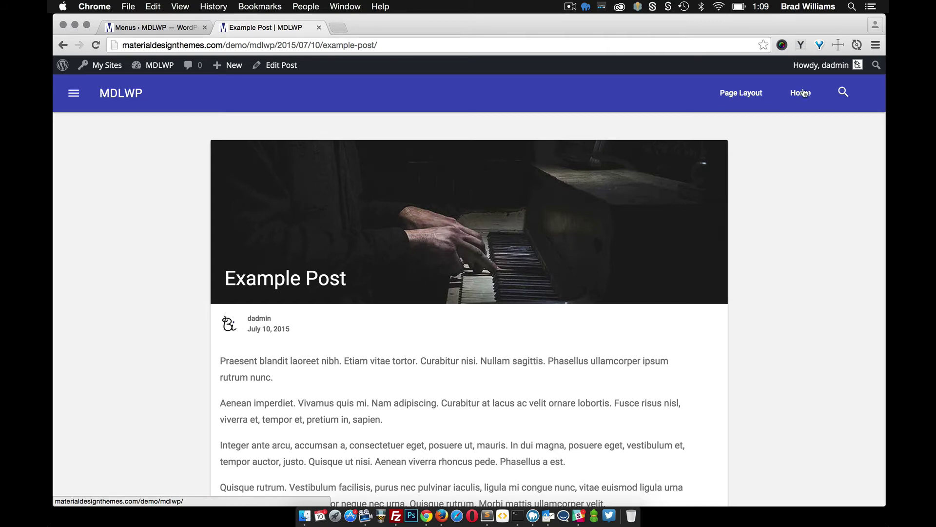
left_click(752, 95)
scroll(497, 268, "down", 2)
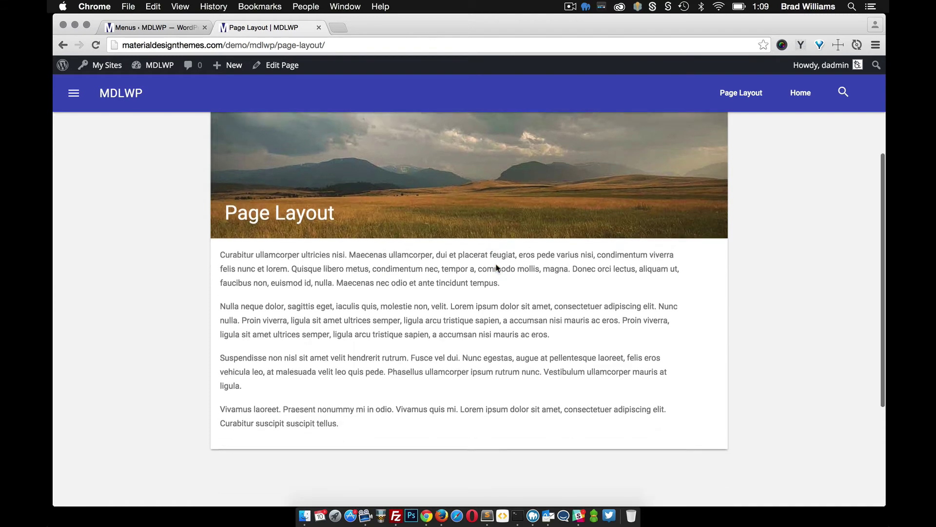
scroll(496, 268, "down", 2)
scroll(496, 267, "up", 4)
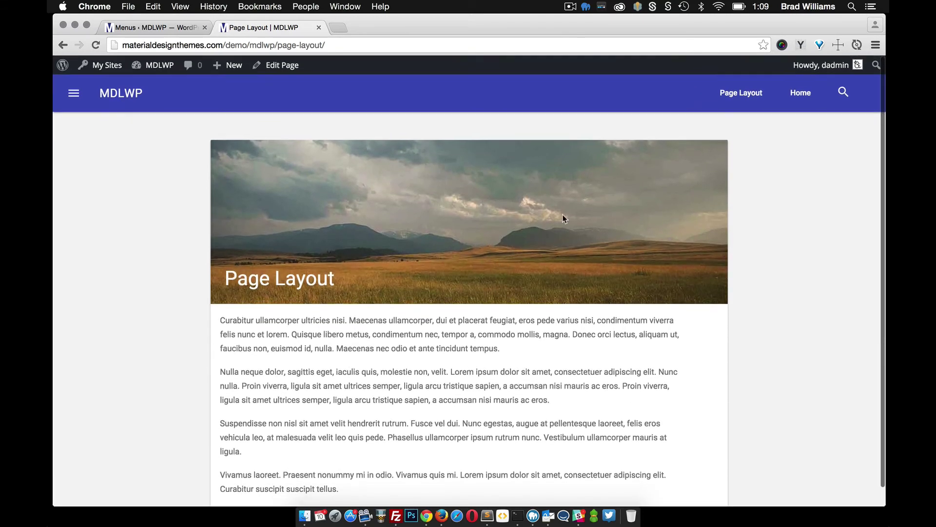
left_click(796, 96)
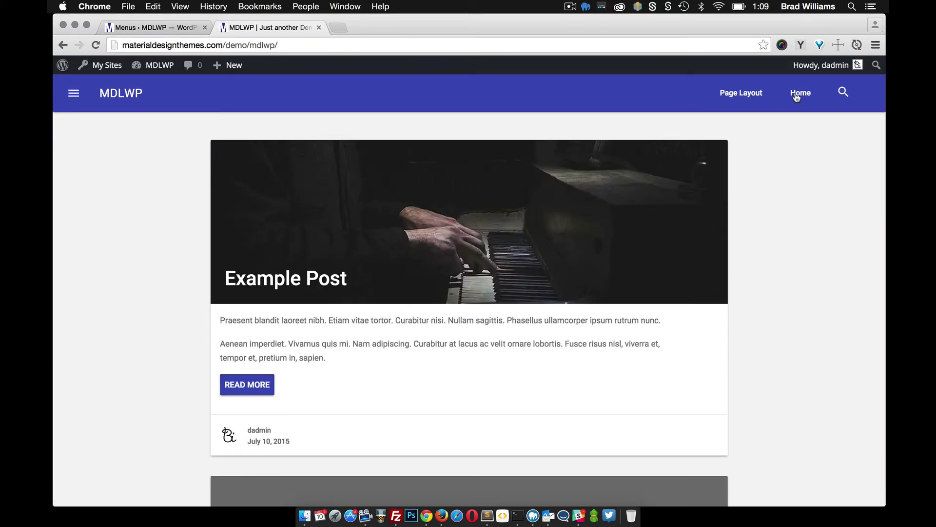
scroll(476, 216, "down", 5)
scroll(476, 216, "up", 5)
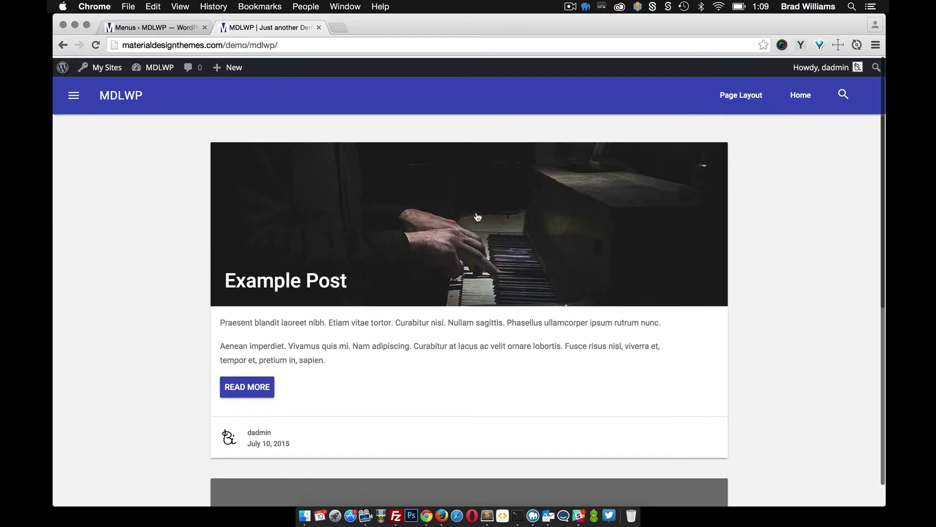
Step: Test the navigation drawer at desktop, narrow and mobile window widths, then restore full width
left_click(75, 95)
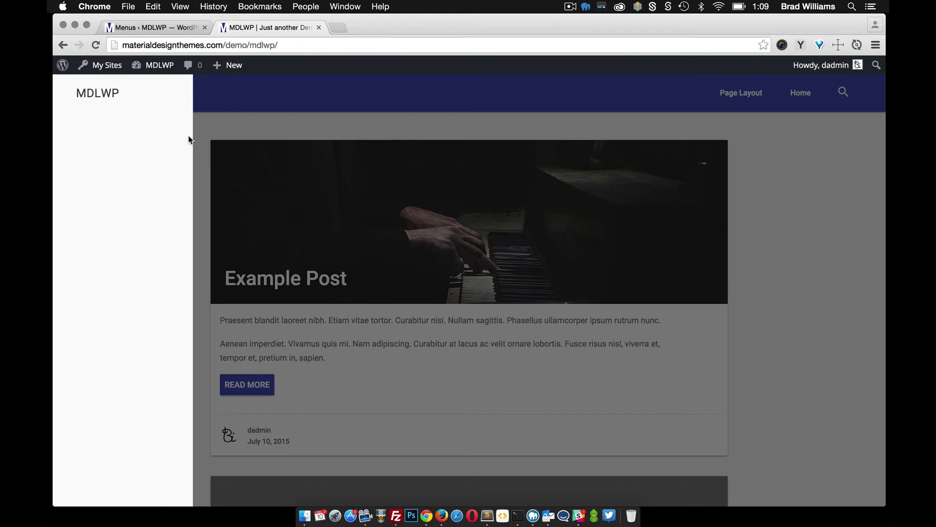
left_click(233, 118)
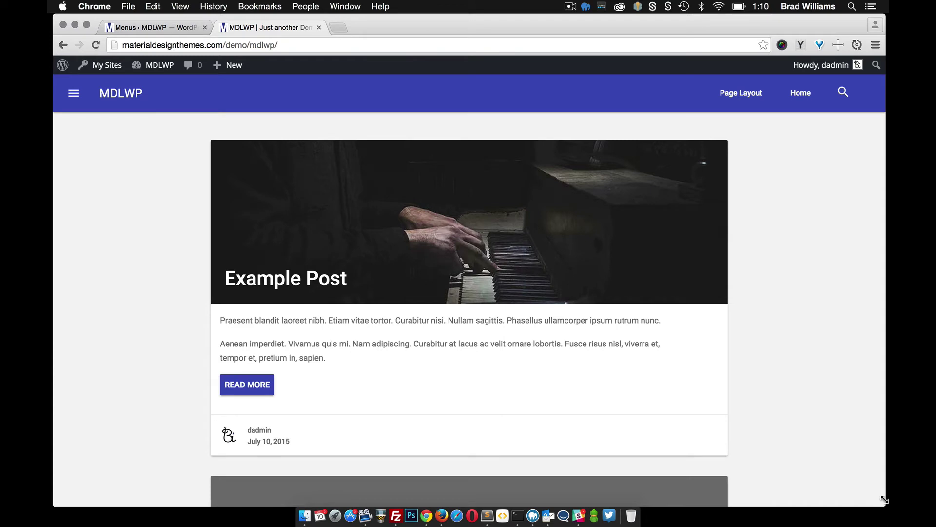
left_click_drag(884, 498, 473, 505)
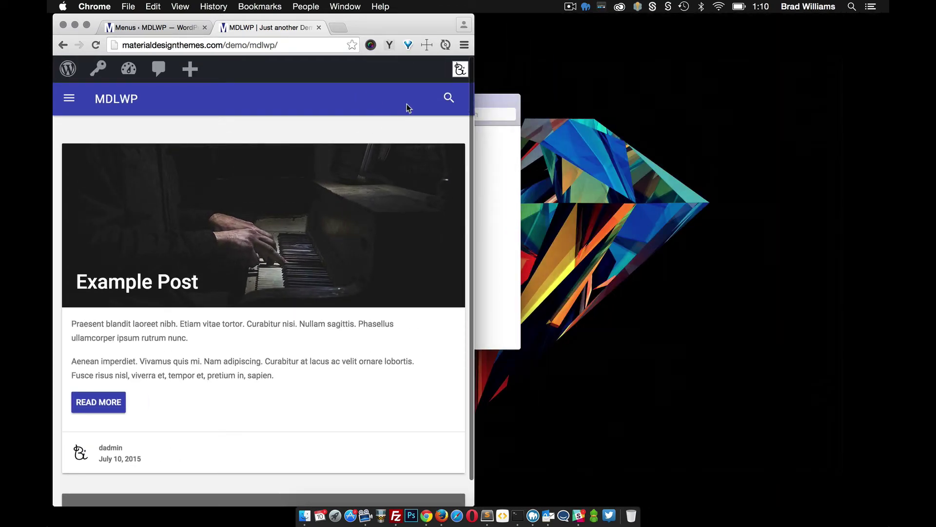
left_click(69, 99)
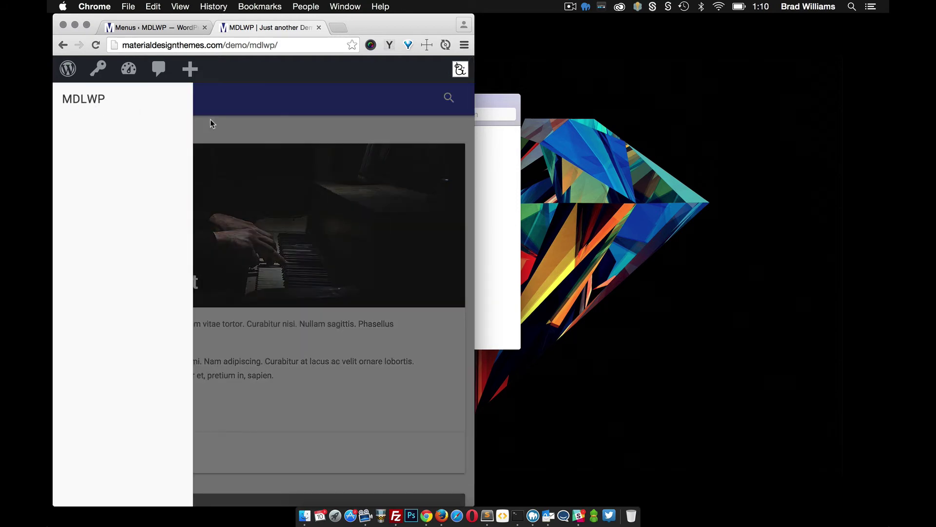
left_click(210, 119)
left_click_drag(457, 501, 287, 498)
left_click(73, 112)
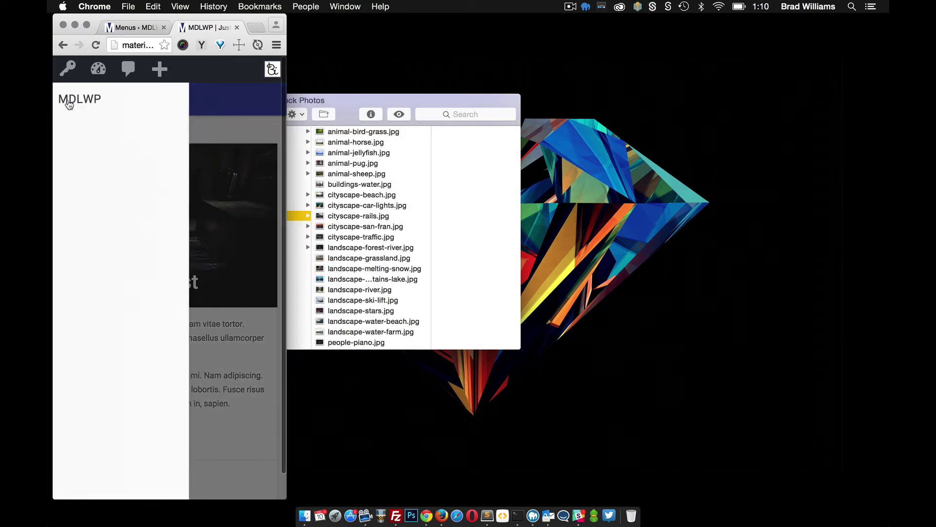
left_click(203, 110)
left_click_drag(279, 494, 875, 490)
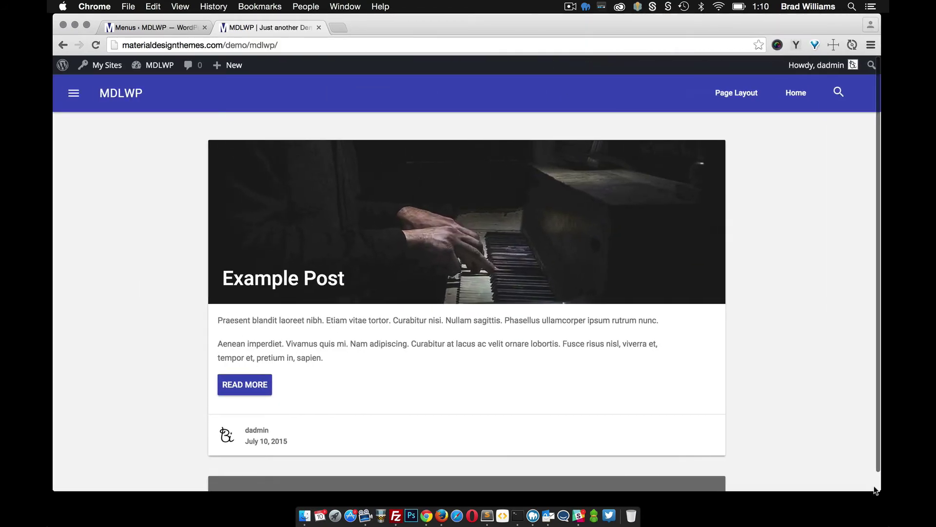
Step: Expand and collapse the site's search box several times
left_click(838, 92)
left_click(741, 92)
left_click(741, 91)
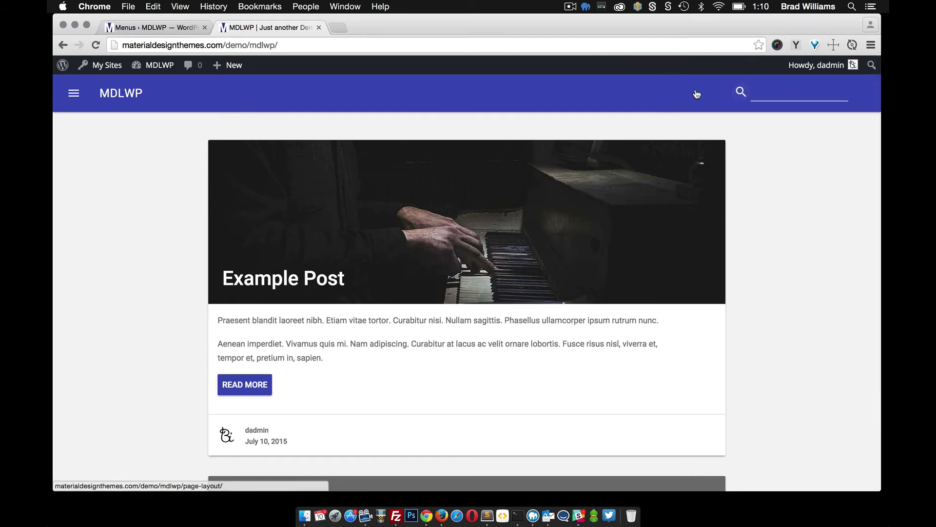
left_click(761, 122)
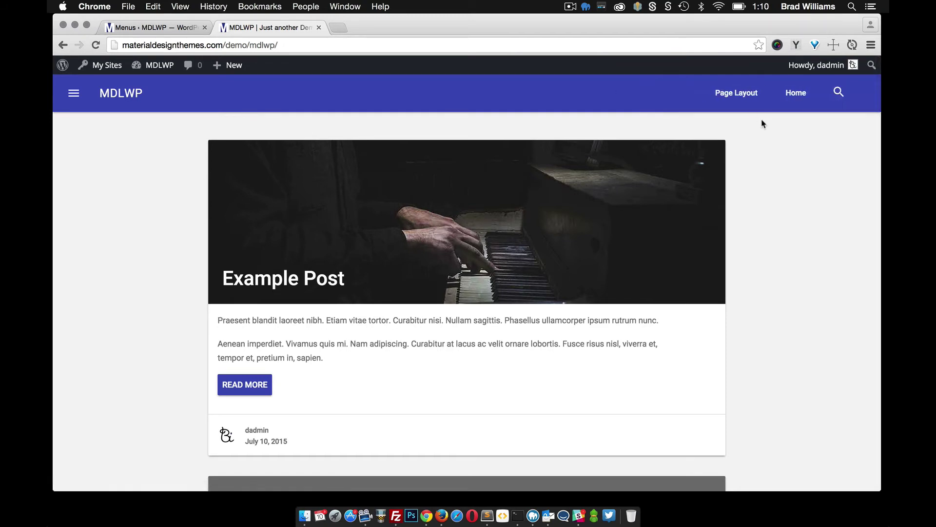
left_click(838, 94)
left_click(810, 127)
left_click(194, 27)
Step: Load the Drawer menu, keep only Home in it, and save it to the Drawer Menu location
scroll(318, 268, "down", 2)
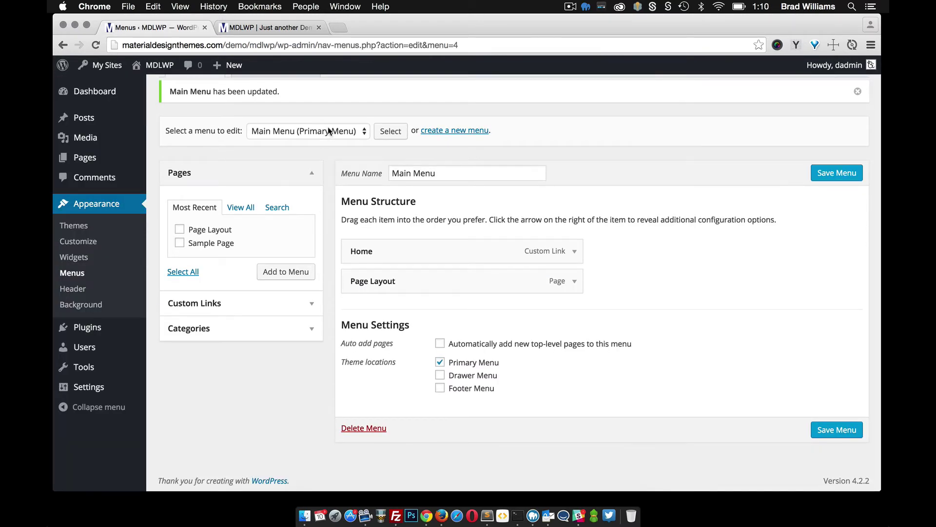
left_click(312, 131)
left_click(292, 105)
left_click(391, 132)
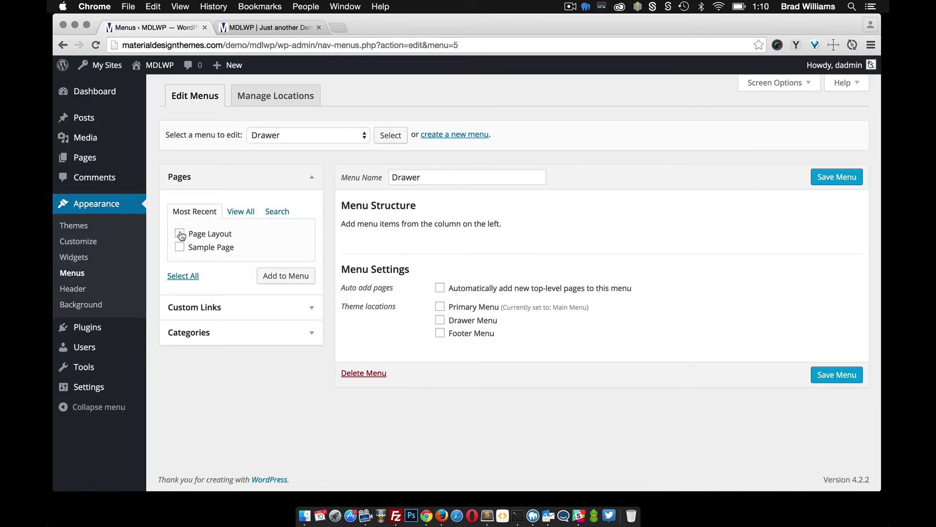
left_click(271, 275)
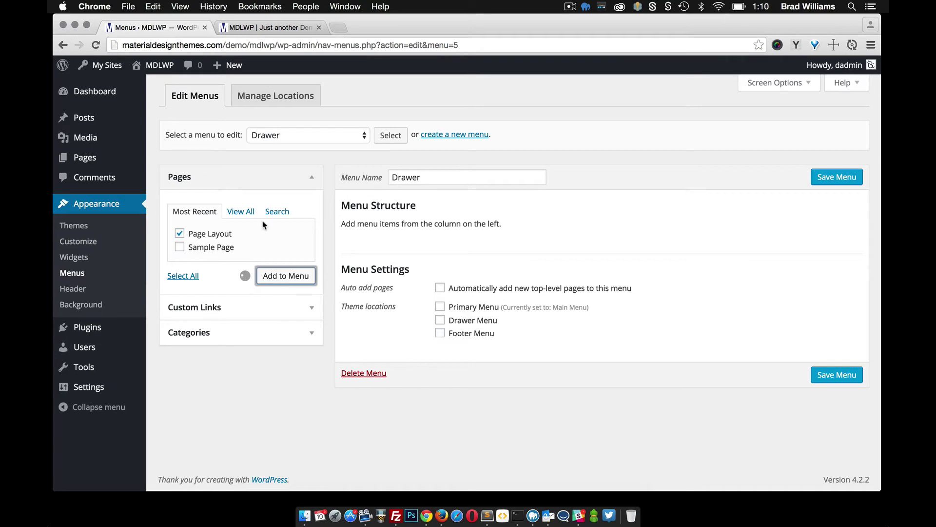
left_click(240, 211)
left_click(179, 233)
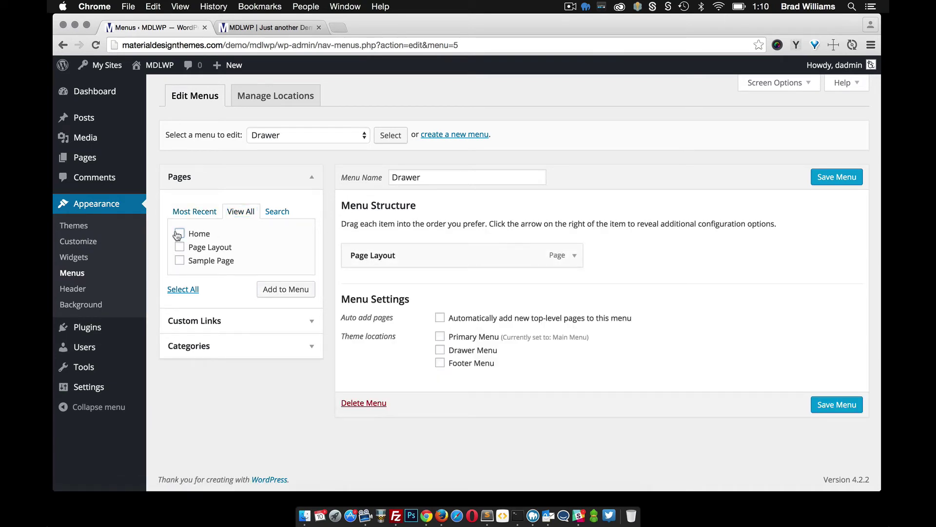
left_click(295, 290)
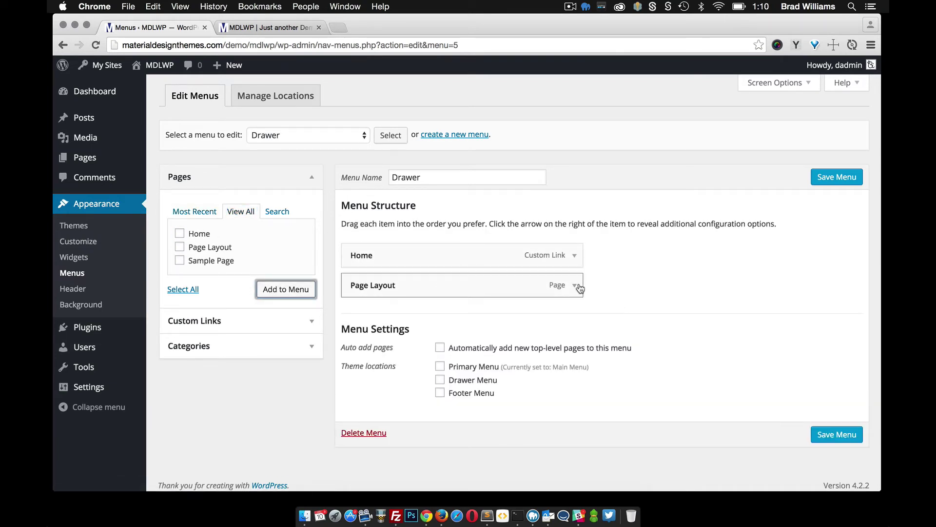
left_click(574, 285)
scroll(362, 416, "down", 3)
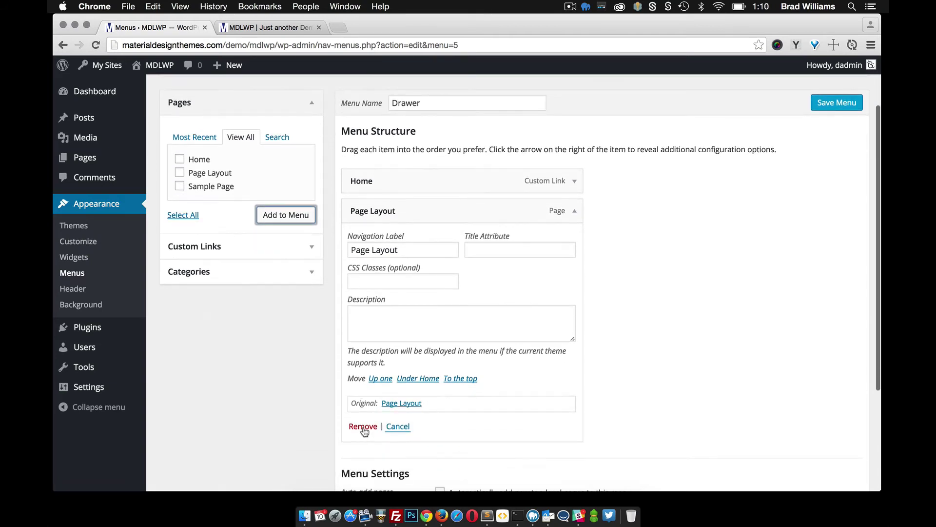
left_click(362, 427)
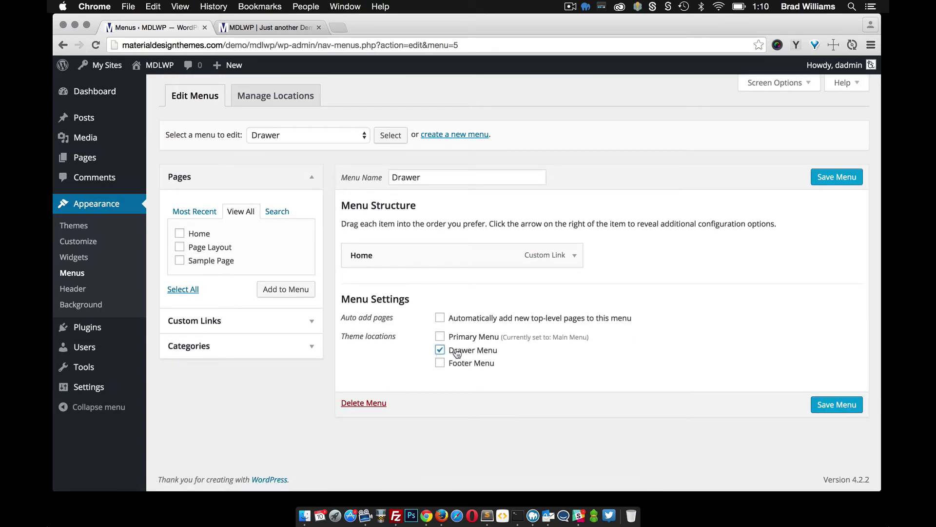
left_click(829, 405)
Step: Reload the live site and check the slide-out drawer shows Home
left_click(268, 27)
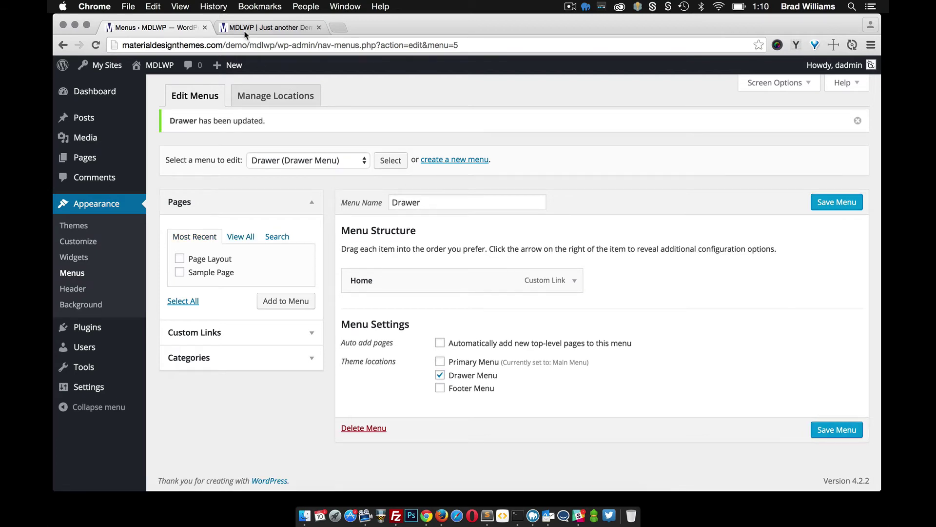
left_click(97, 45)
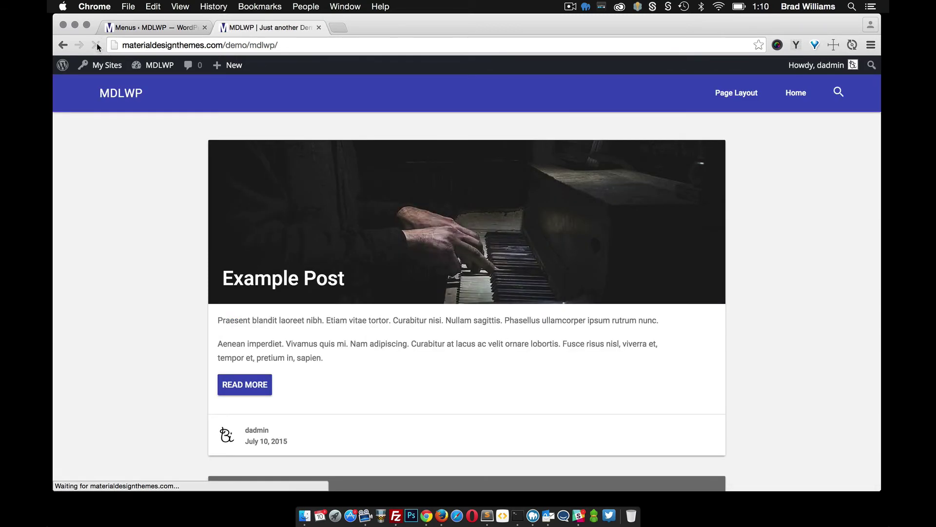
left_click(74, 93)
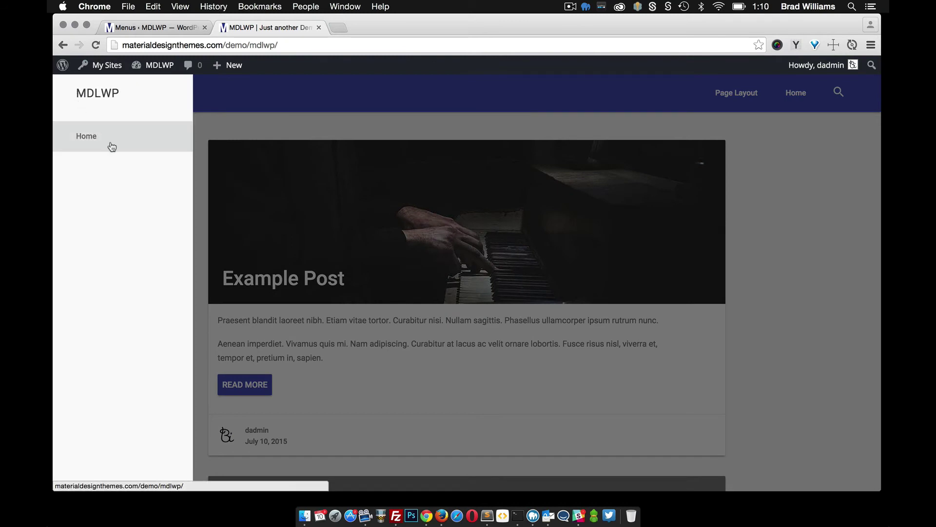
left_click(206, 133)
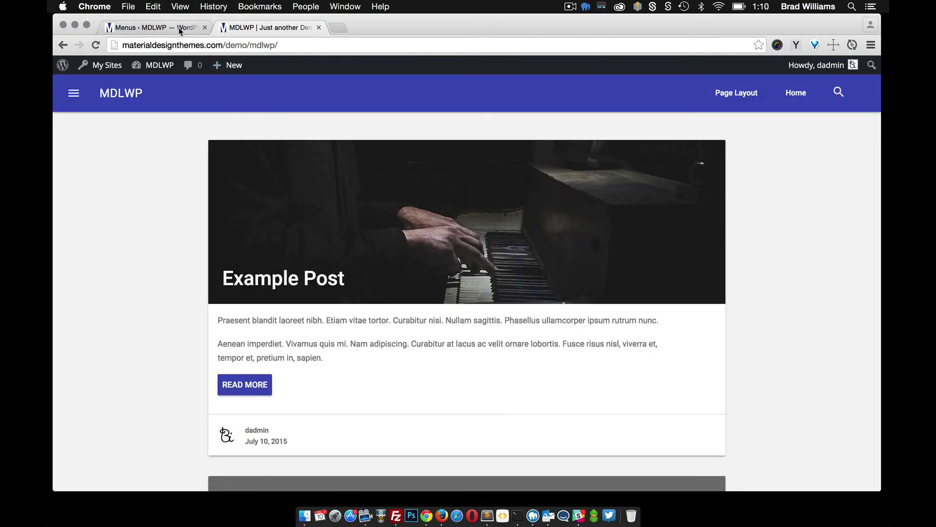
scroll(166, 266, "down", 8)
scroll(166, 266, "down", 1)
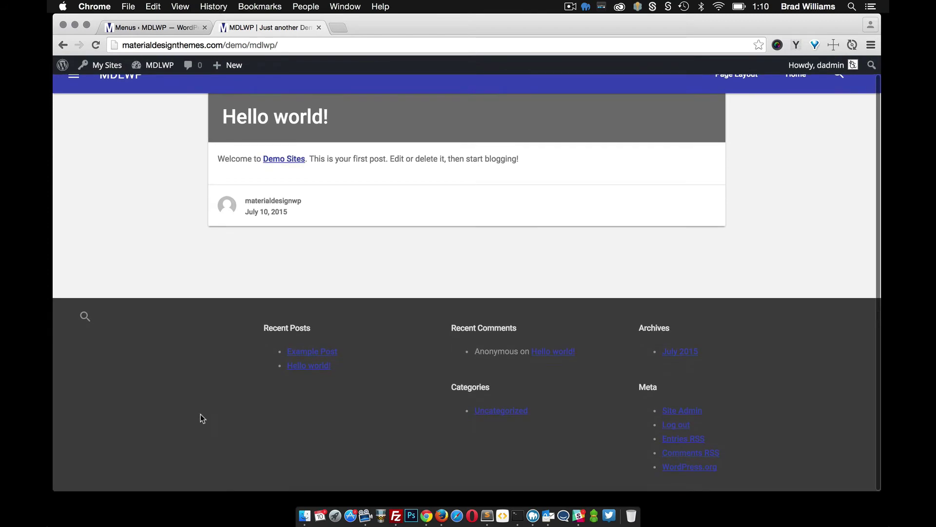
left_click(166, 22)
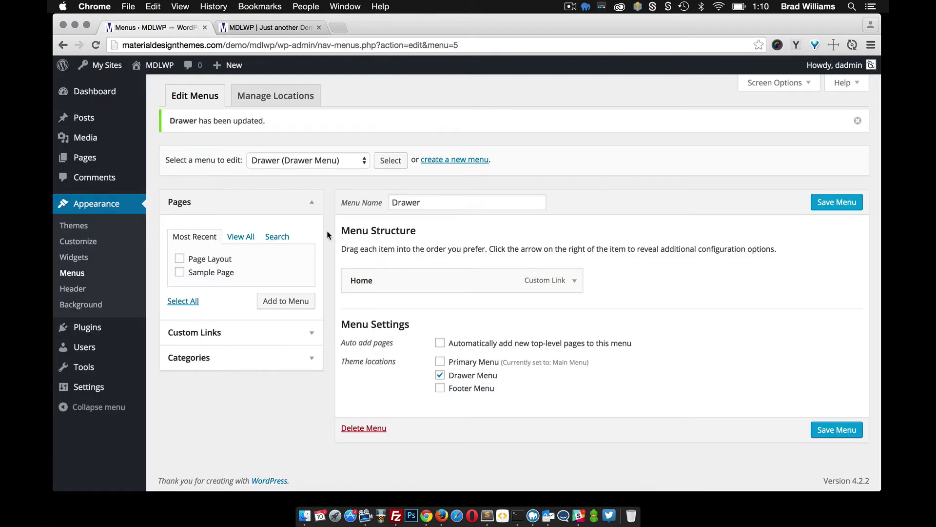
Step: Add Home and Page Layout to the Footer menu and save it to the Footer Menu location
left_click(330, 163)
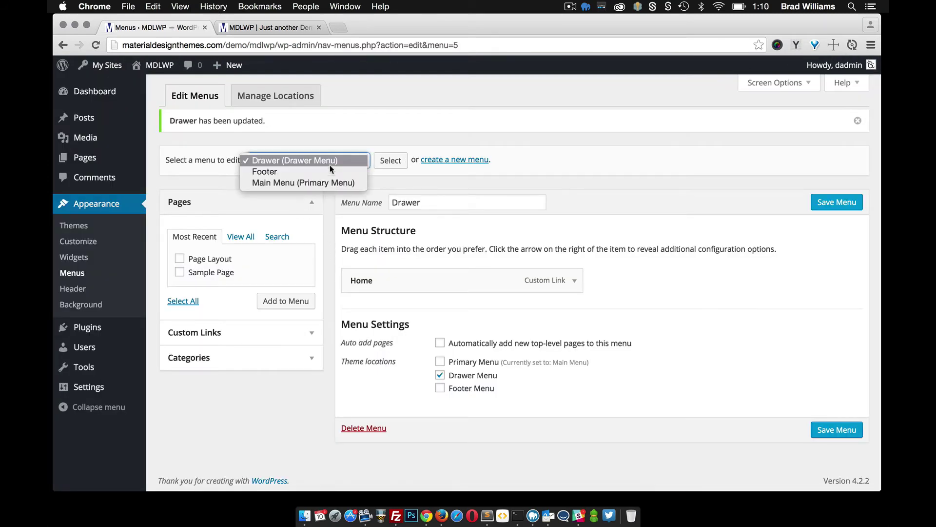
left_click(327, 174)
left_click(390, 161)
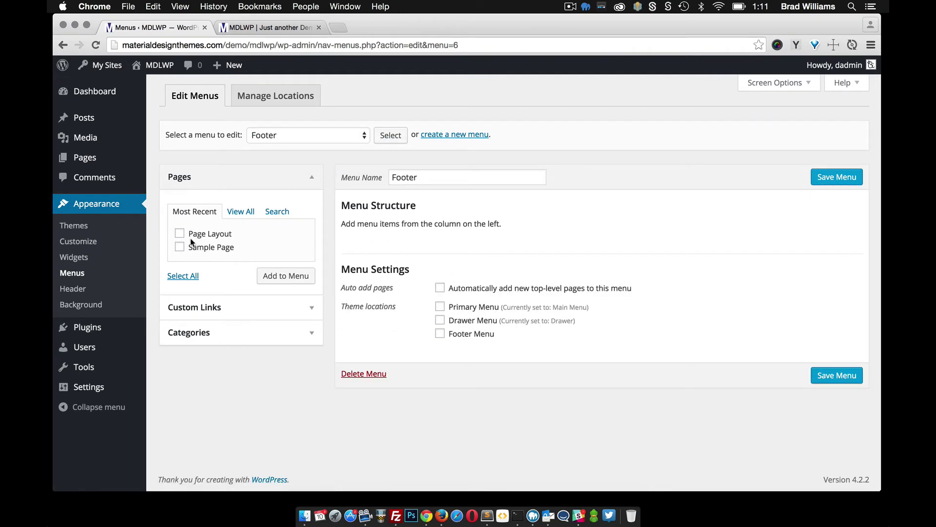
left_click(236, 215)
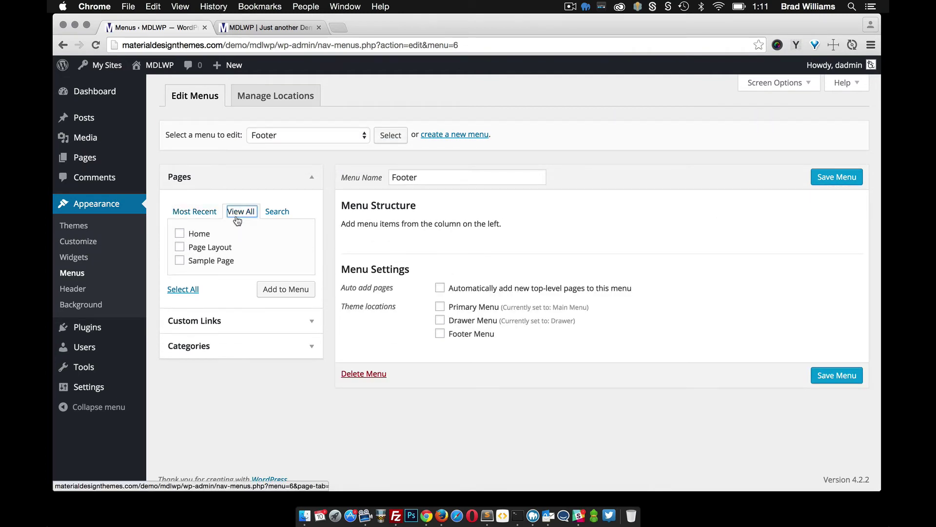
left_click(180, 233)
left_click(180, 247)
left_click(274, 289)
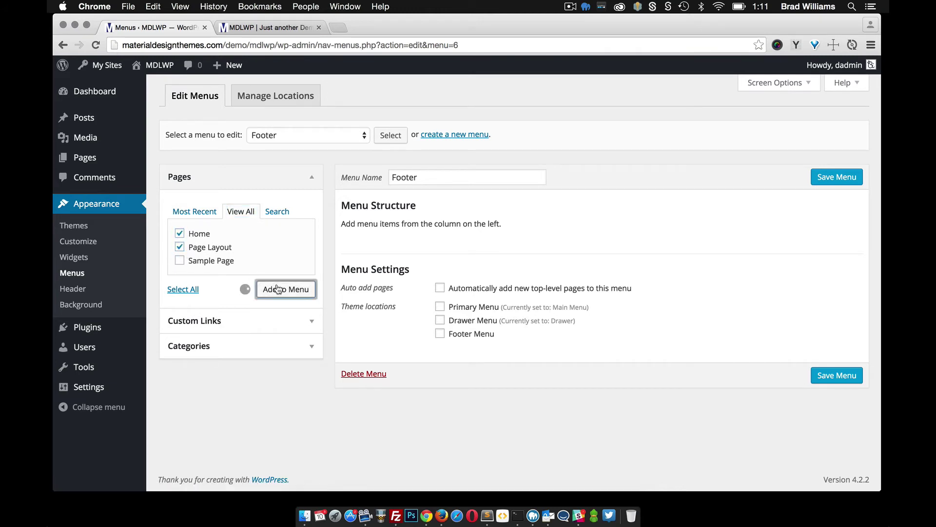
left_click(441, 393)
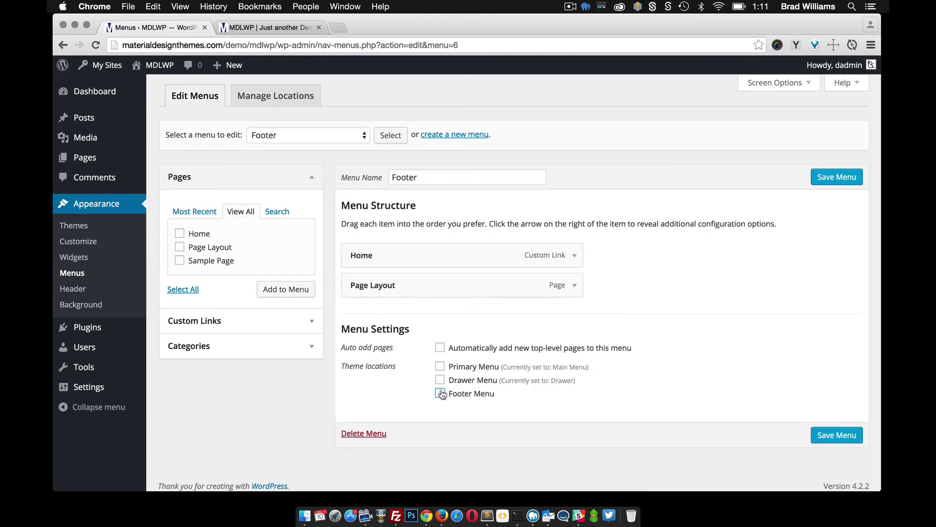
left_click(835, 433)
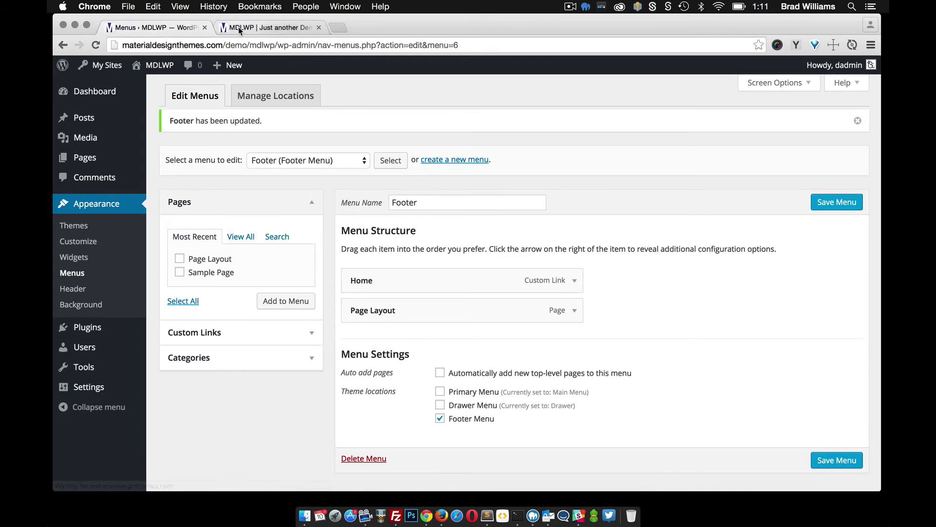
Step: Reload the live site and scroll to the footer to check the Home and Page Layout links
left_click(266, 27)
left_click(96, 45)
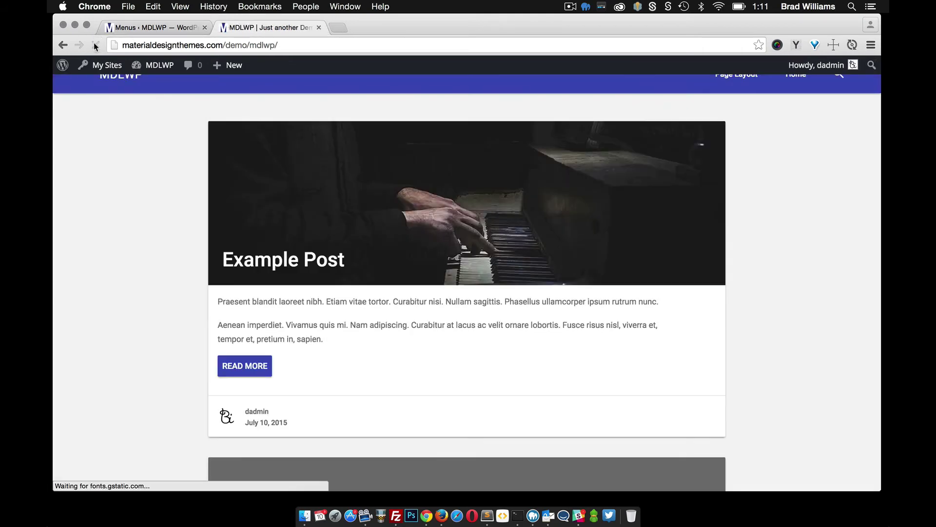
scroll(157, 193, "down", 10)
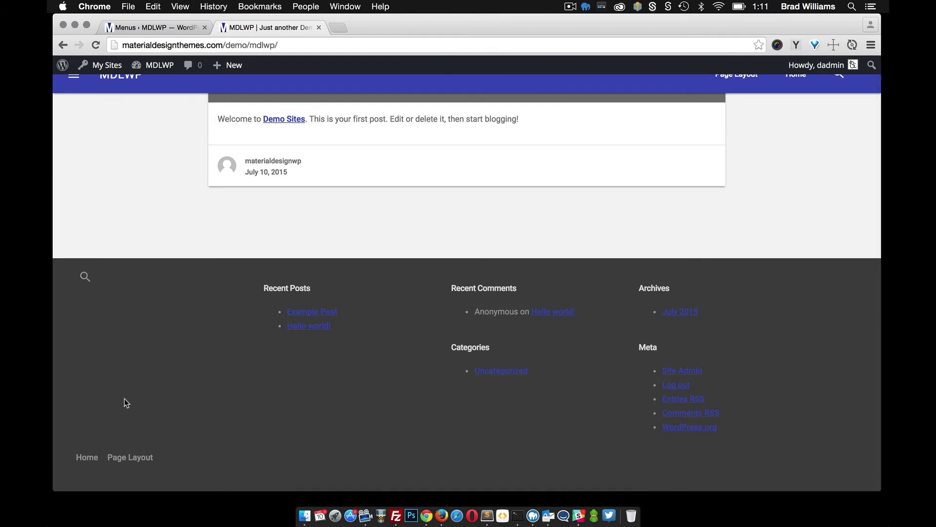
scroll(250, 336, "up", 2)
scroll(249, 335, "down", 2)
Step: Remove Search, Recent Posts, Recent Comments, Archives, Categories and Meta widgets from Footer 1
left_click(146, 21)
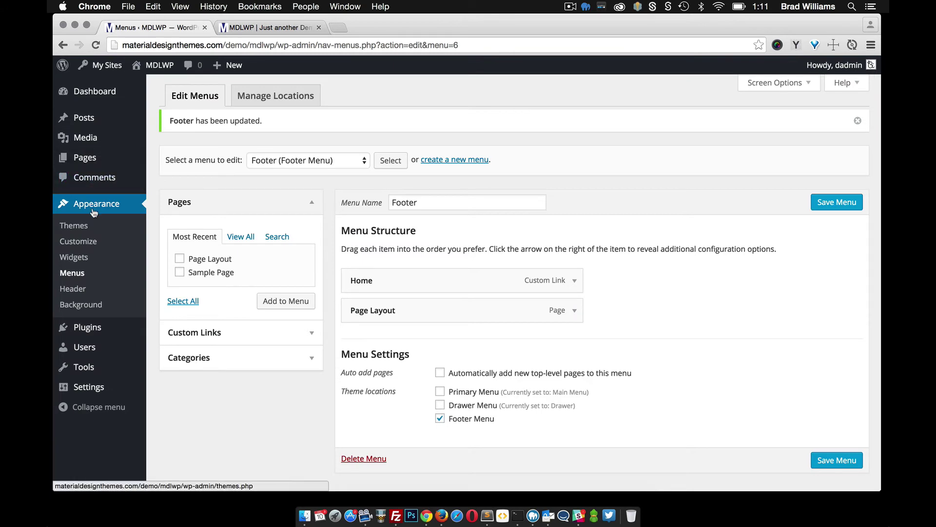
left_click(77, 256)
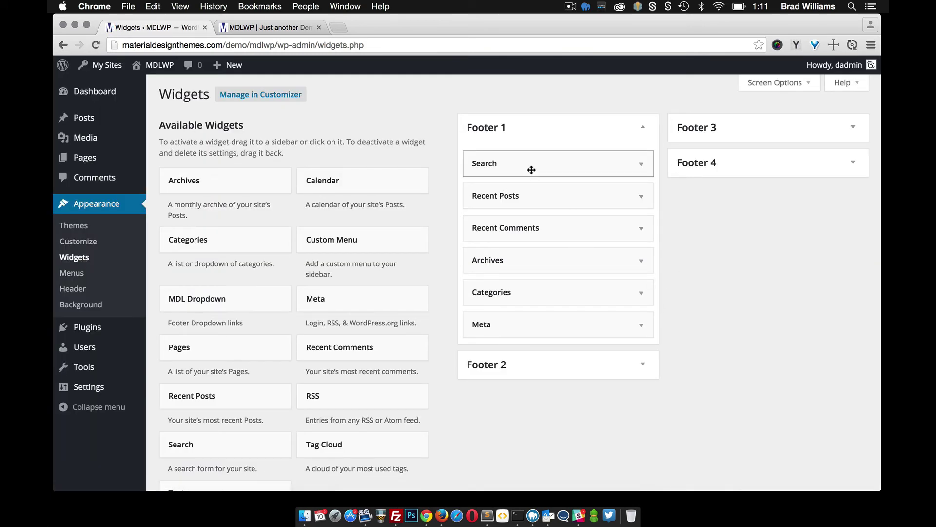
left_click_drag(533, 168, 264, 154)
left_click_drag(543, 171, 349, 173)
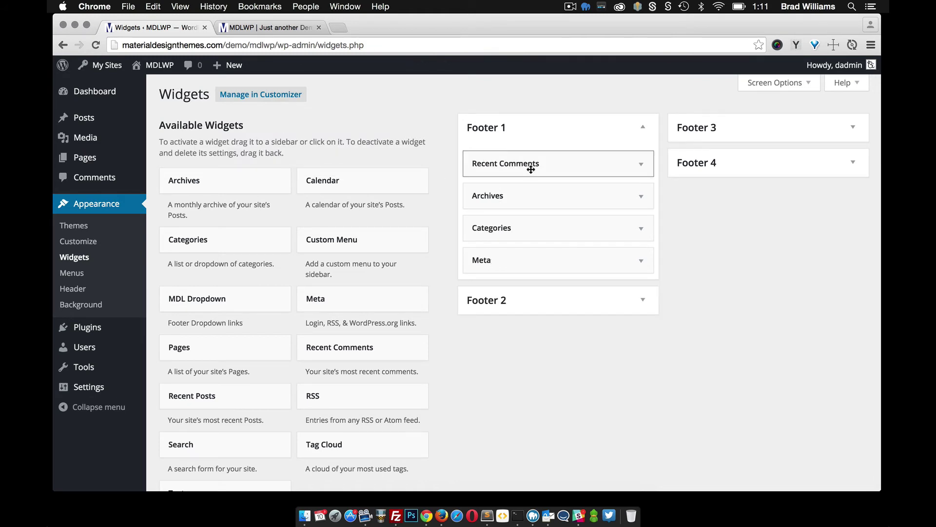
left_click_drag(528, 163, 299, 171)
left_click_drag(491, 163, 321, 151)
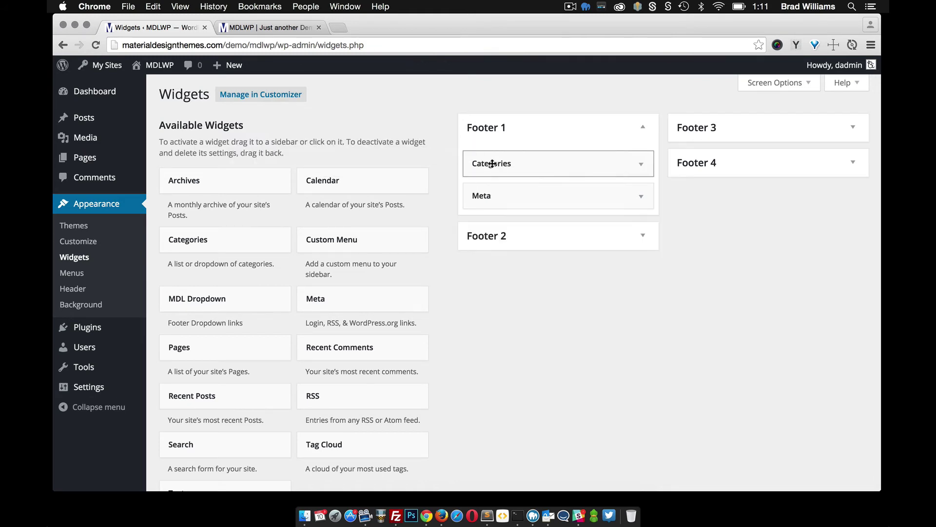
left_click_drag(491, 162, 287, 138)
left_click_drag(504, 163, 300, 156)
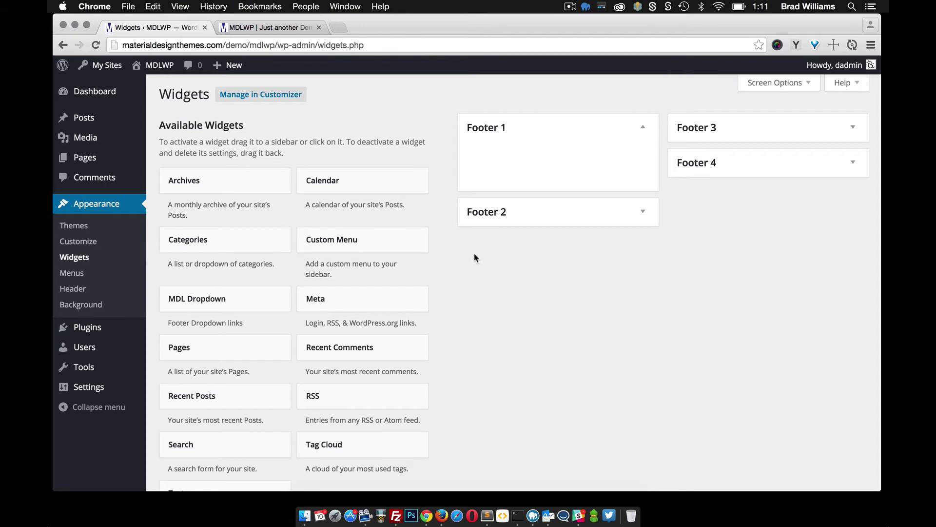
Step: Place an MDL Dropdown widget into Footer 1
scroll(516, 295, "down", 2)
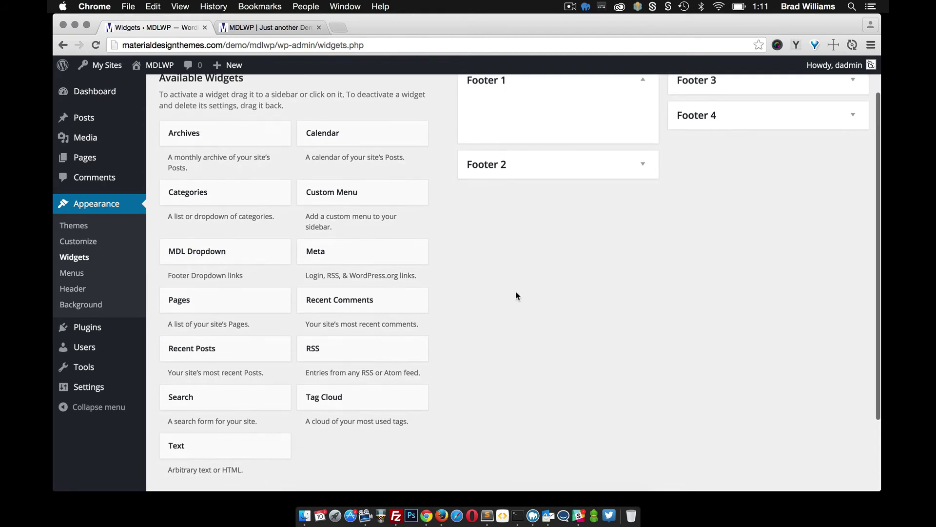
scroll(516, 293, "up", 2)
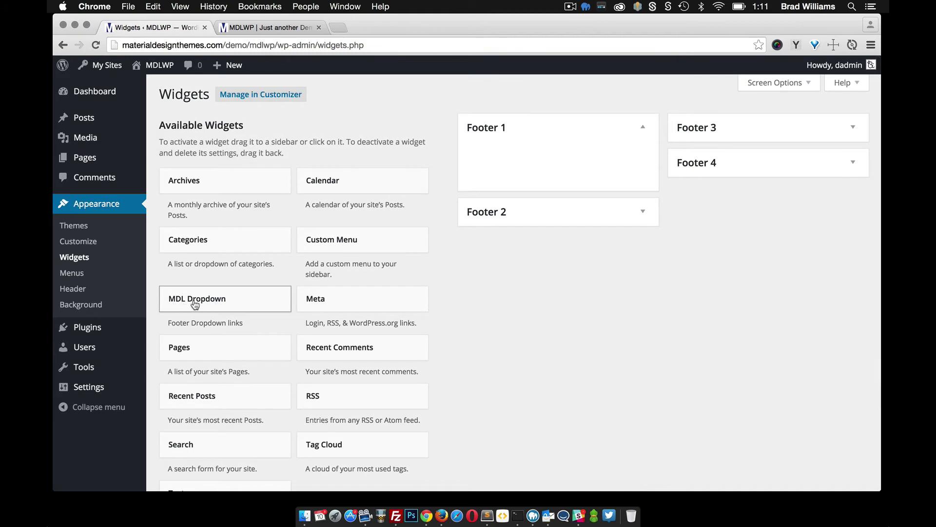
left_click_drag(194, 303, 520, 163)
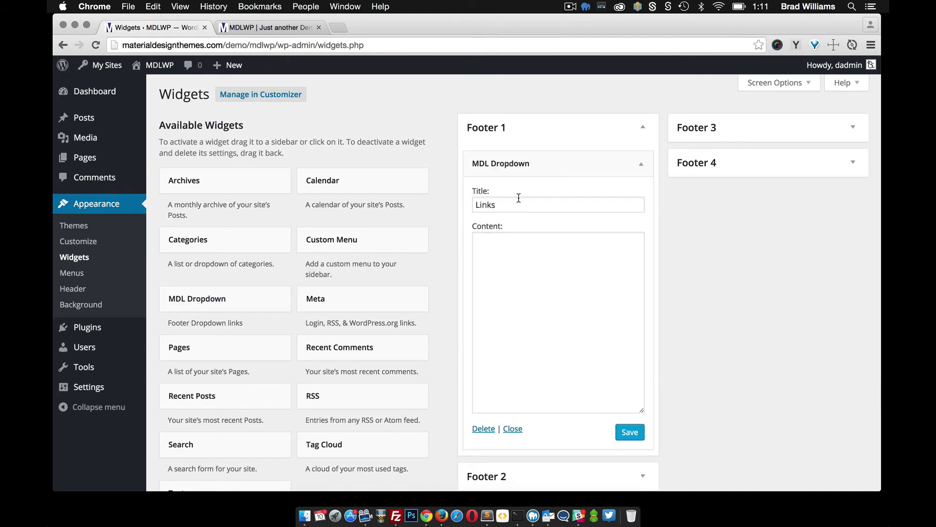
Step: Open getmdl.io in a new tab and go to the Components > Layout footer example
left_click(342, 28)
type("getm")
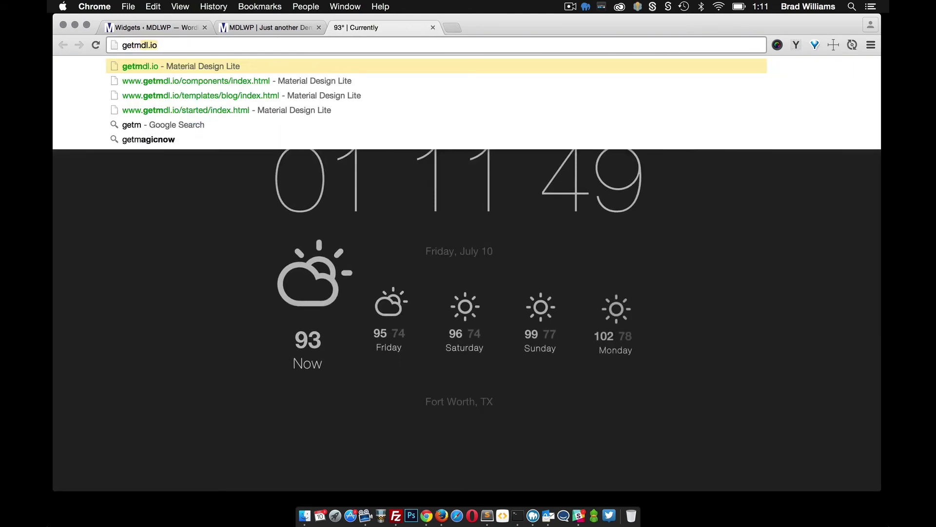
key("Return")
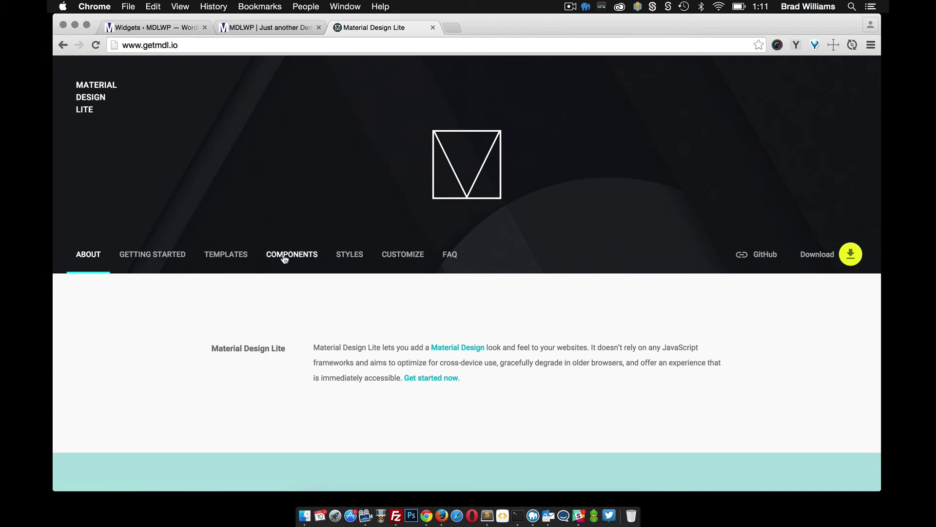
left_click(292, 254)
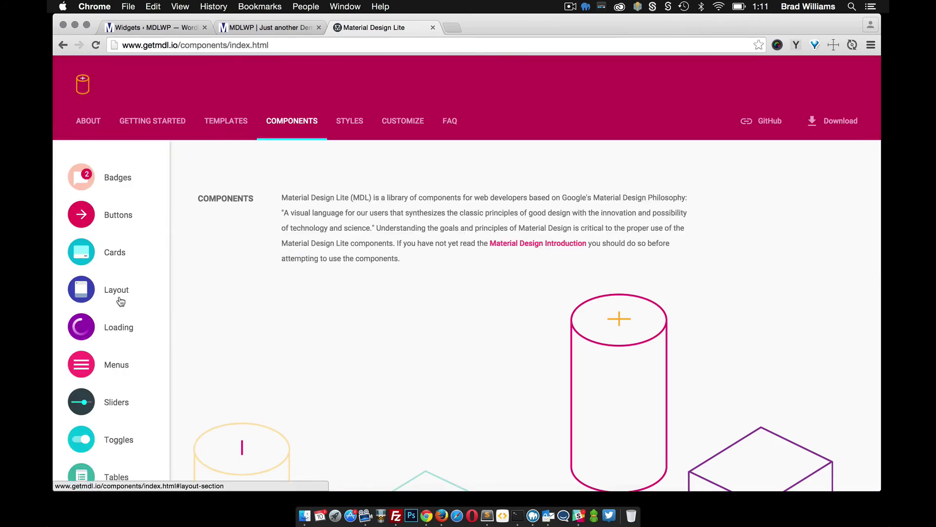
left_click(120, 301)
left_click(224, 335)
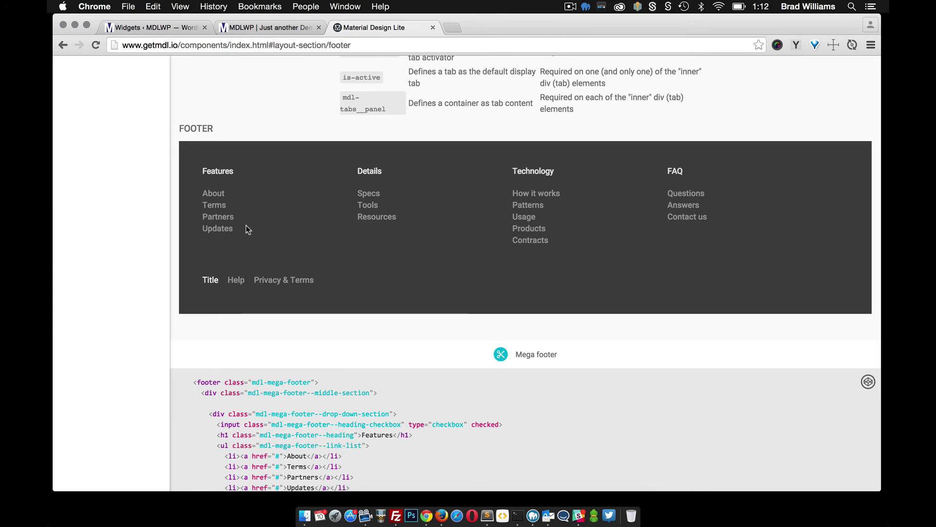
Step: Enter a 'Google' list-item link in the Links widget, duplicate it to three copies, and save
left_click(272, 28)
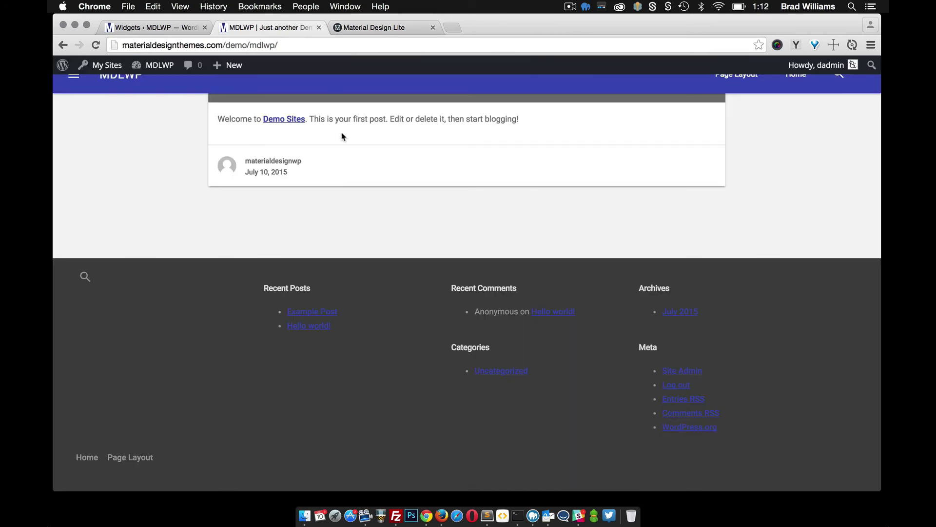
left_click(157, 28)
left_click(504, 251)
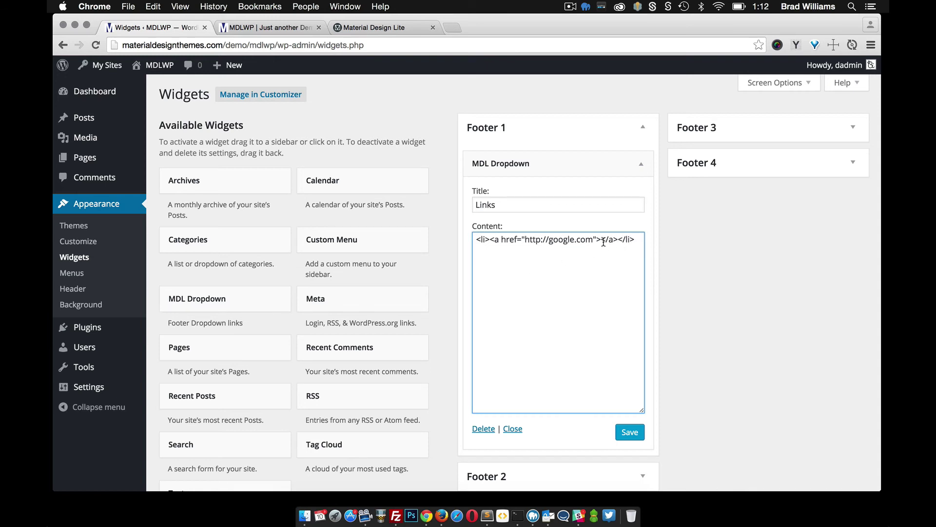
type("Google")
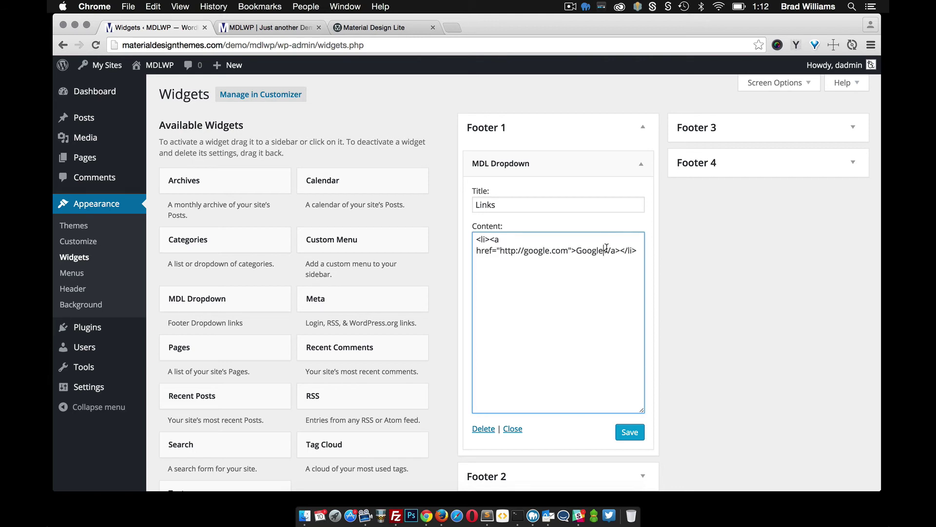
left_click_drag(639, 251, 461, 241)
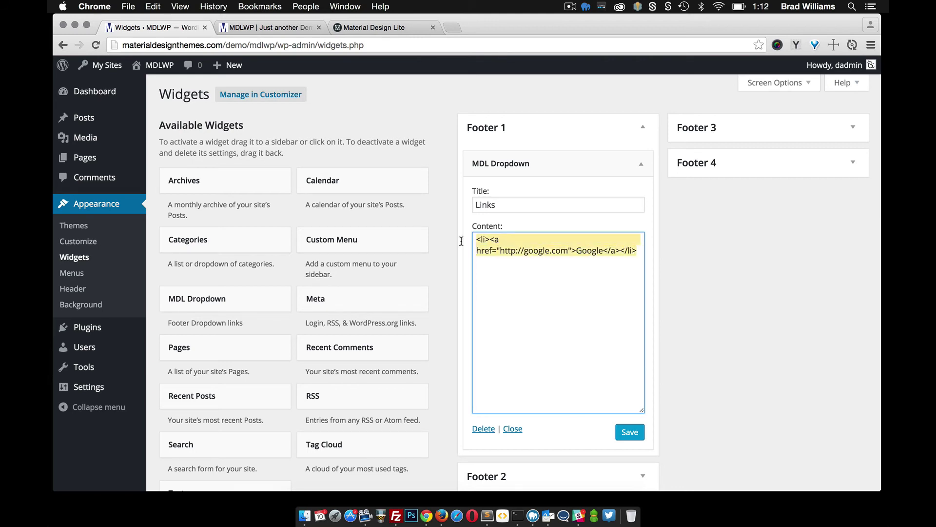
key("super+c")
left_click(640, 251)
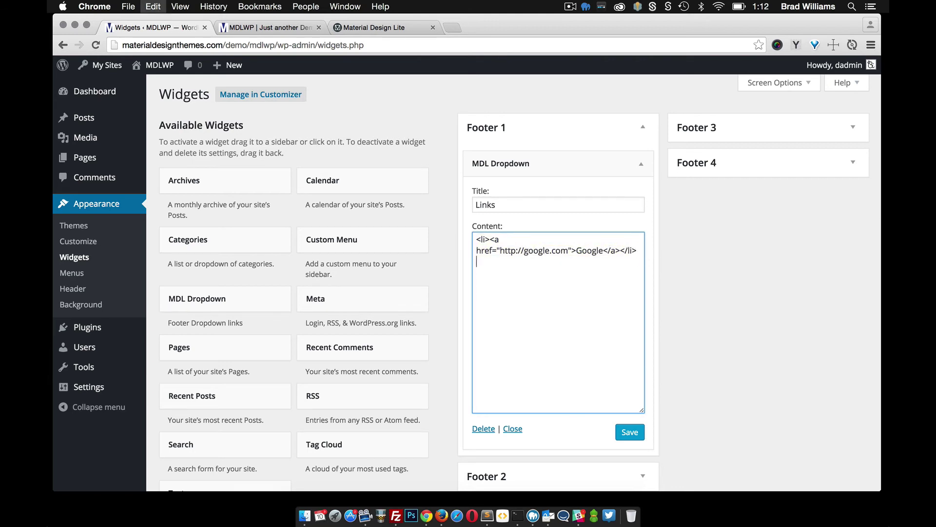
key("super+v")
key("super+v")
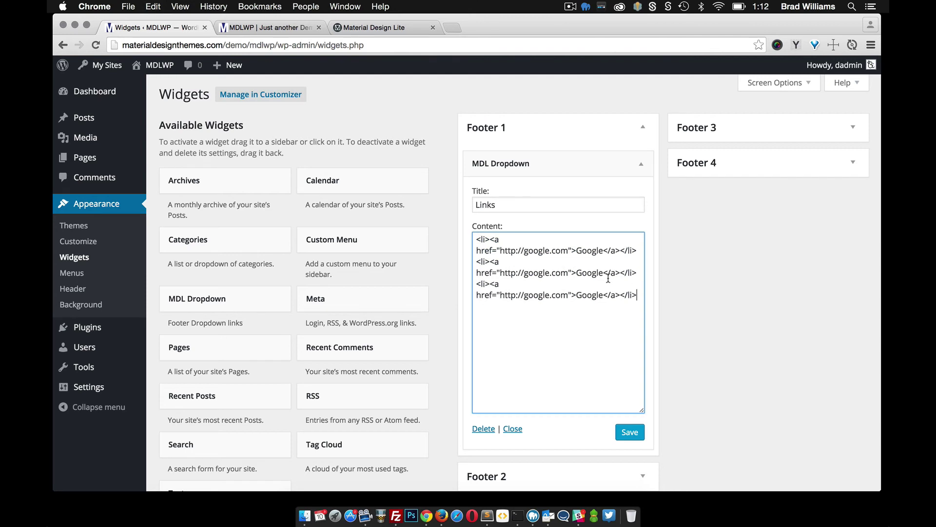
left_click(625, 433)
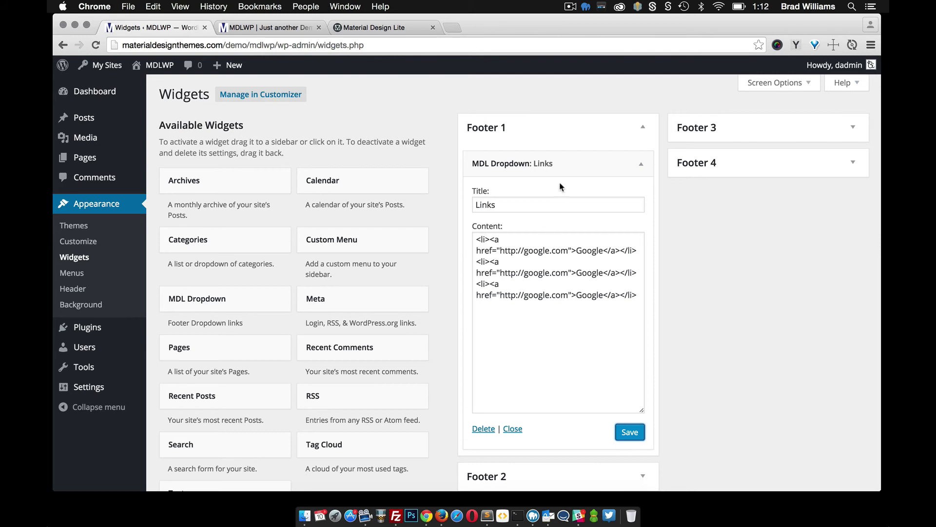
Step: Collapse the Links widget and reload the live site to show the new Links footer
left_click(642, 166)
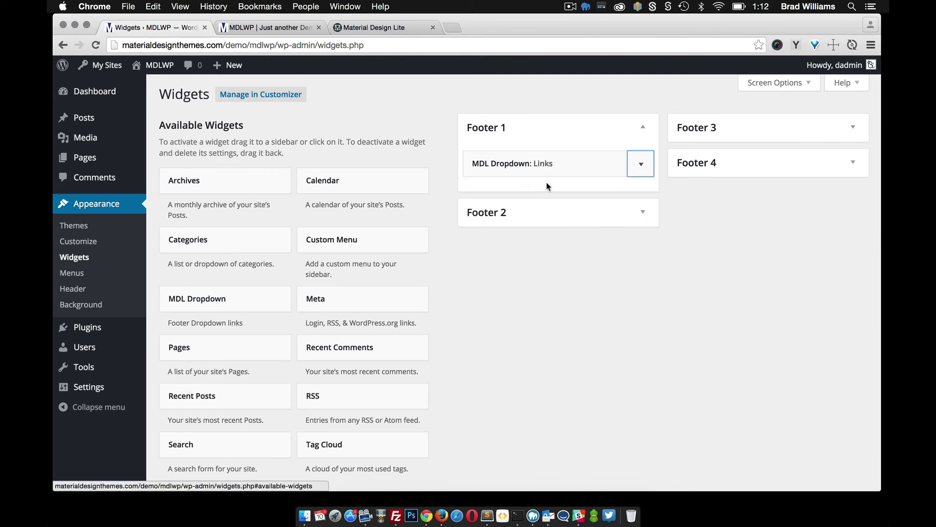
left_click(273, 28)
left_click(96, 45)
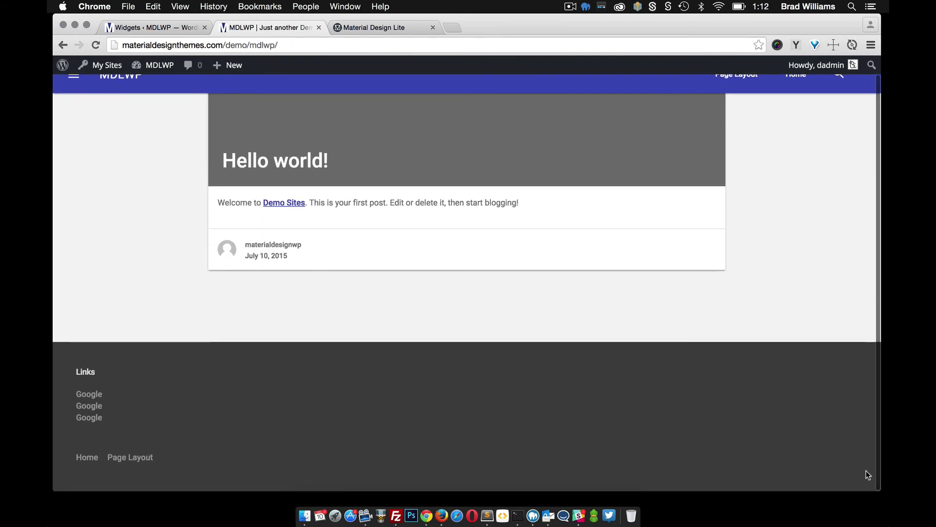
Step: Narrow the window to confirm Links becomes a dropdown of three Google links, then widen again
left_click_drag(879, 489, 445, 495)
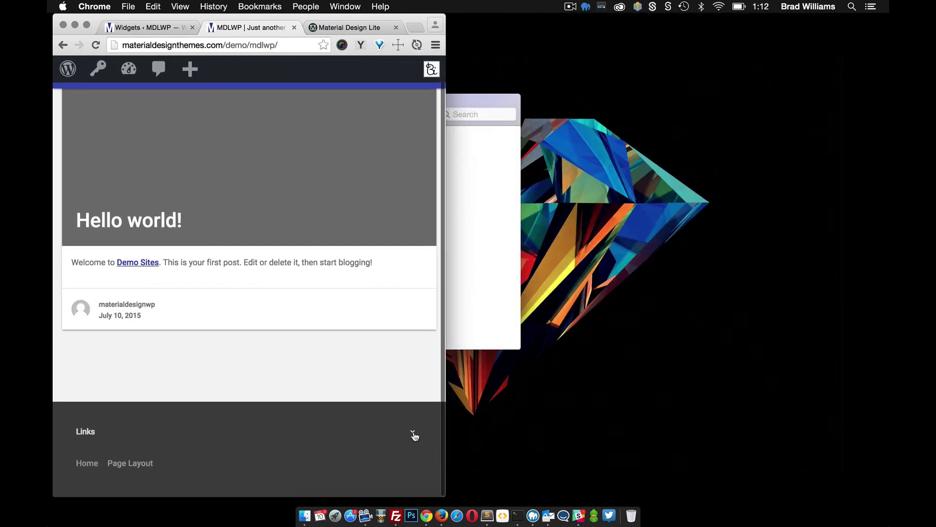
left_click(412, 433)
scroll(414, 431, "down", 3)
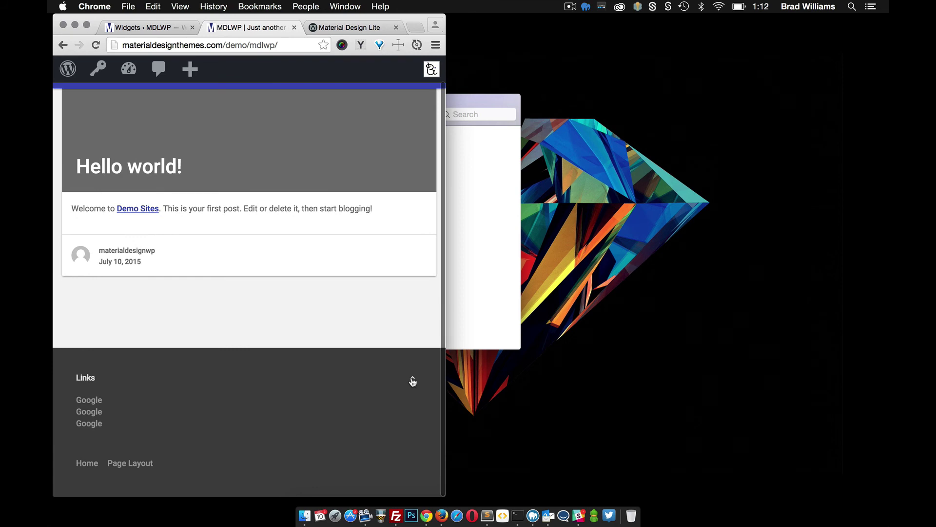
left_click(411, 379)
left_click(414, 433)
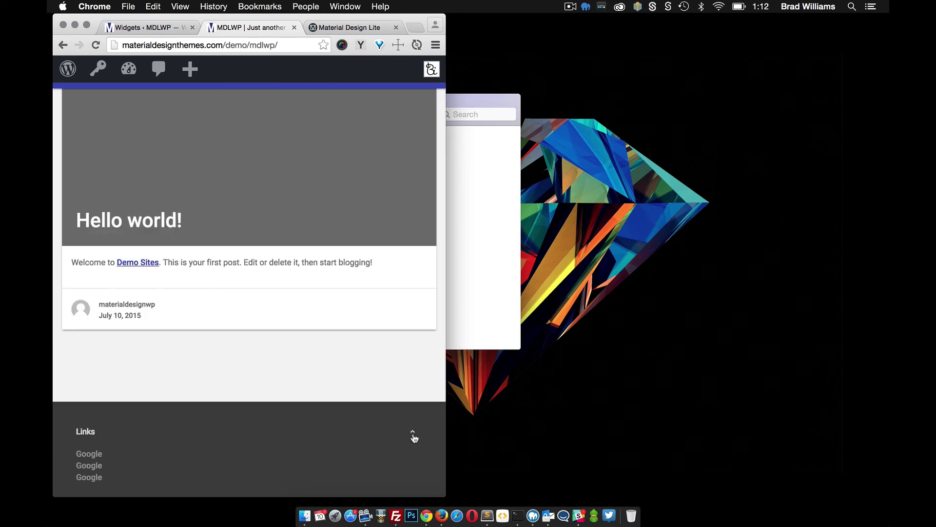
left_click(414, 435)
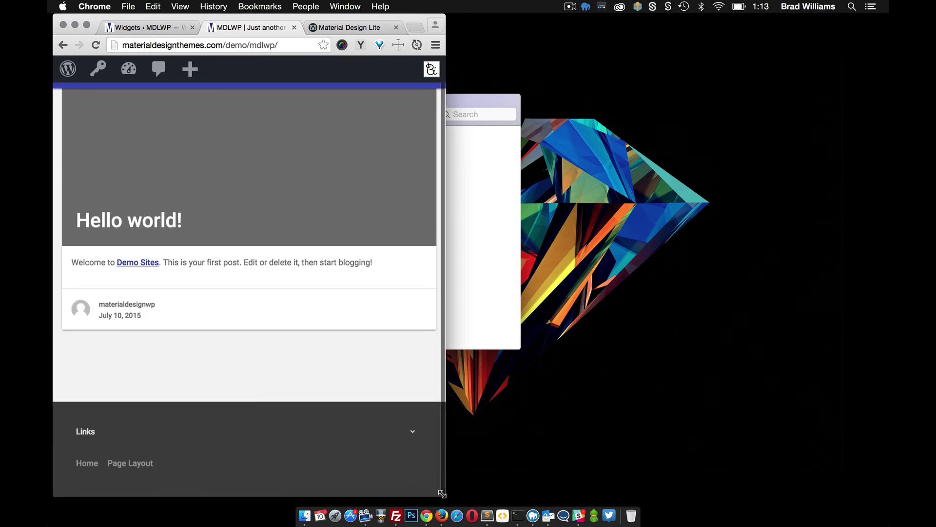
left_click_drag(442, 493, 878, 498)
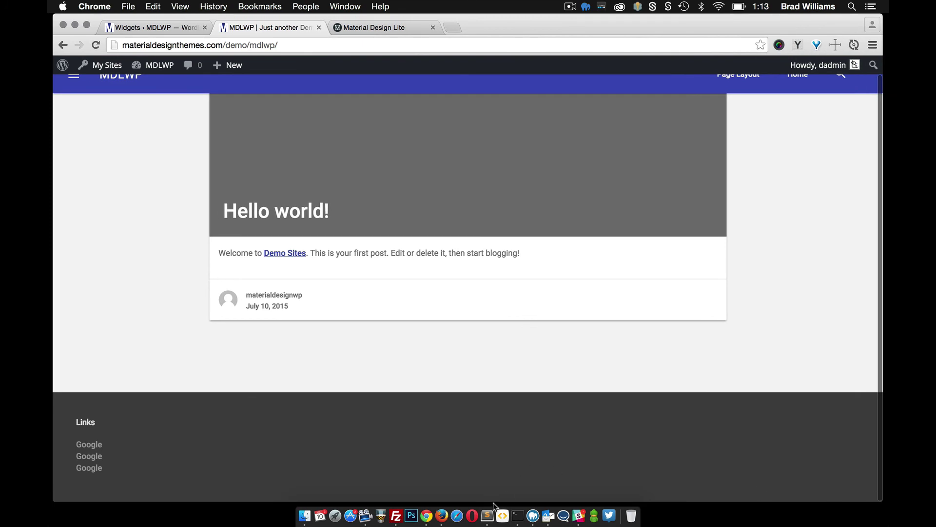
left_click(182, 28)
Step: Add a Text widget to the Footer 2 area
left_click(646, 214)
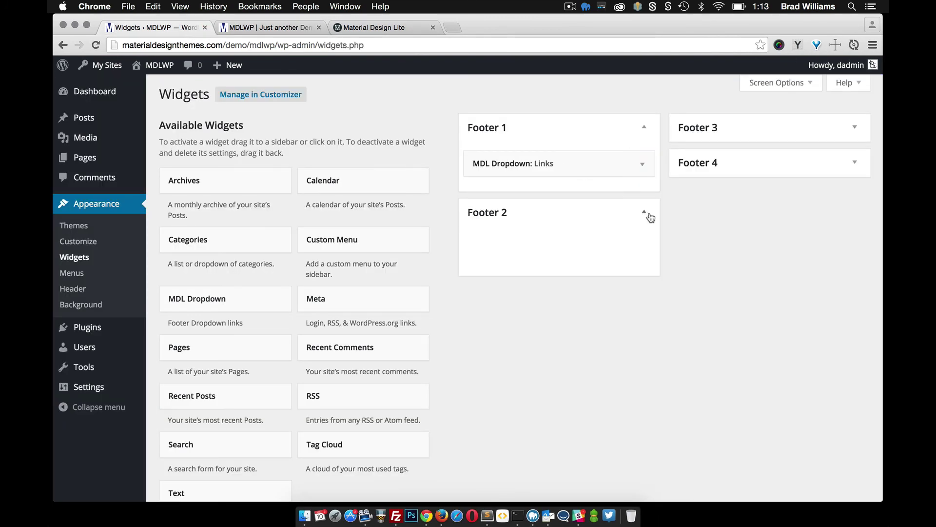
scroll(255, 441, "down", 1)
left_click_drag(234, 472, 546, 213)
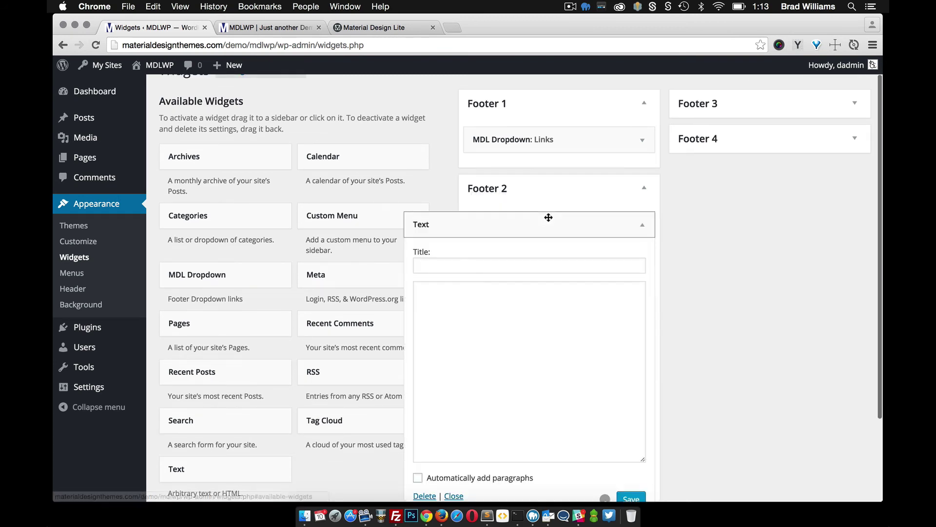
left_click(467, 268)
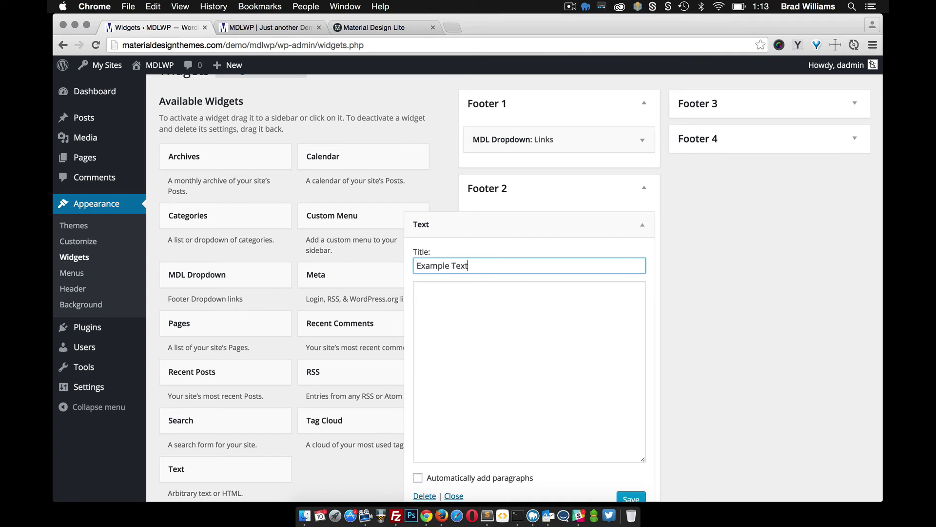
Step: Enter 'Here is some text' as the Example Text widget body and save it
left_click(477, 338)
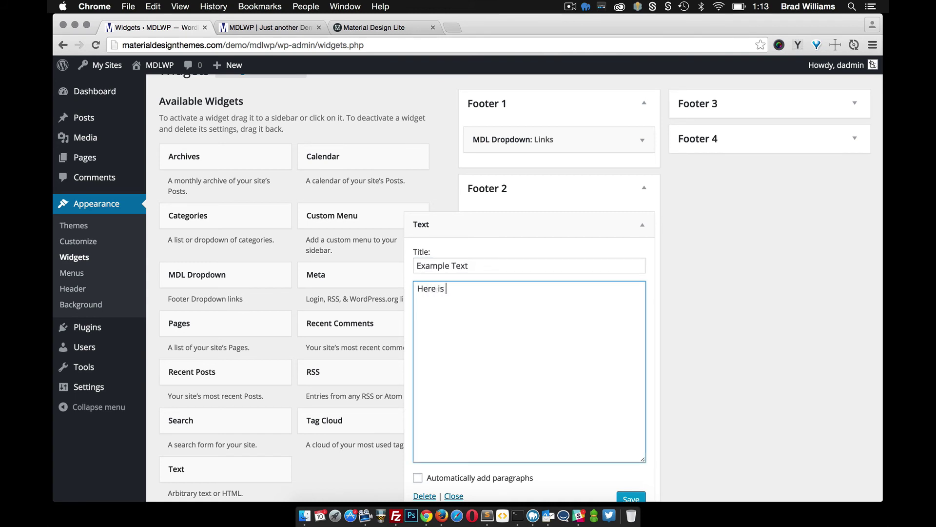
type("Here is some text")
scroll(610, 454, "down", 2)
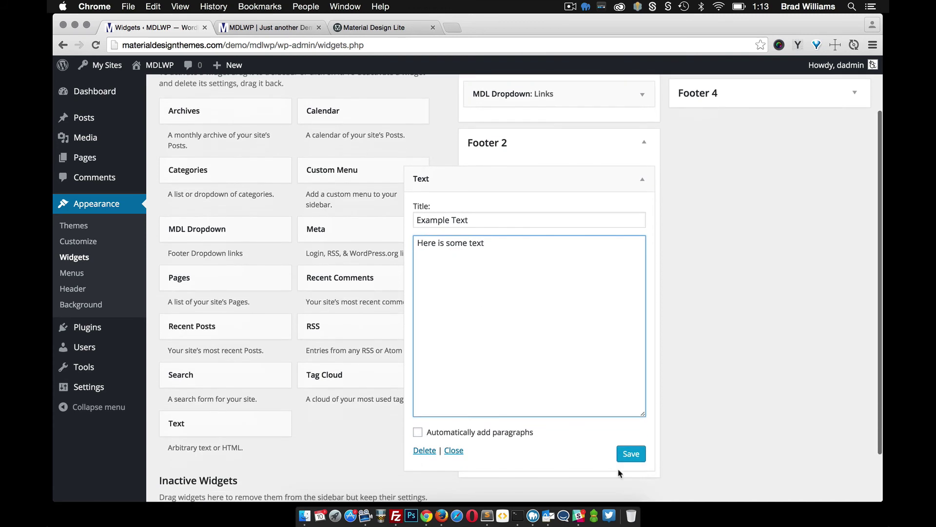
left_click(630, 454)
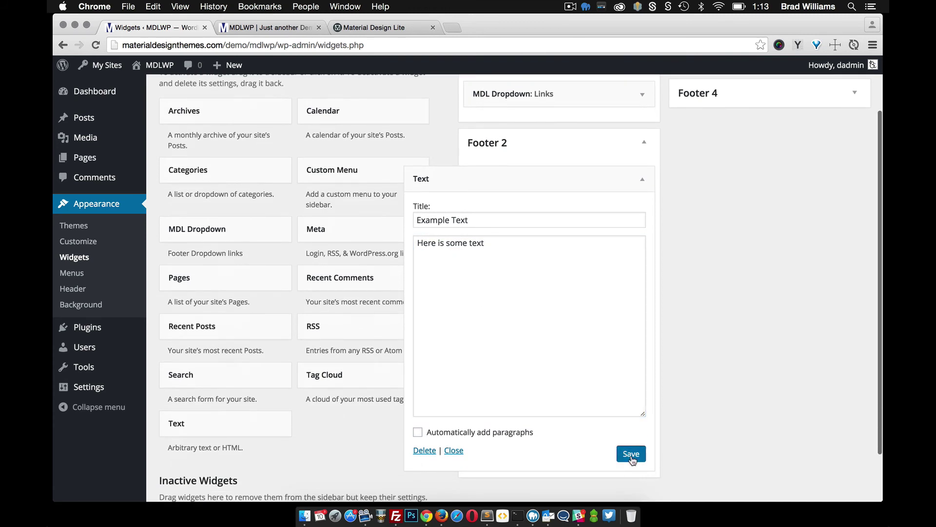
Step: Check the live site footer shows the Example Text widget, then return to Widgets
left_click(265, 27)
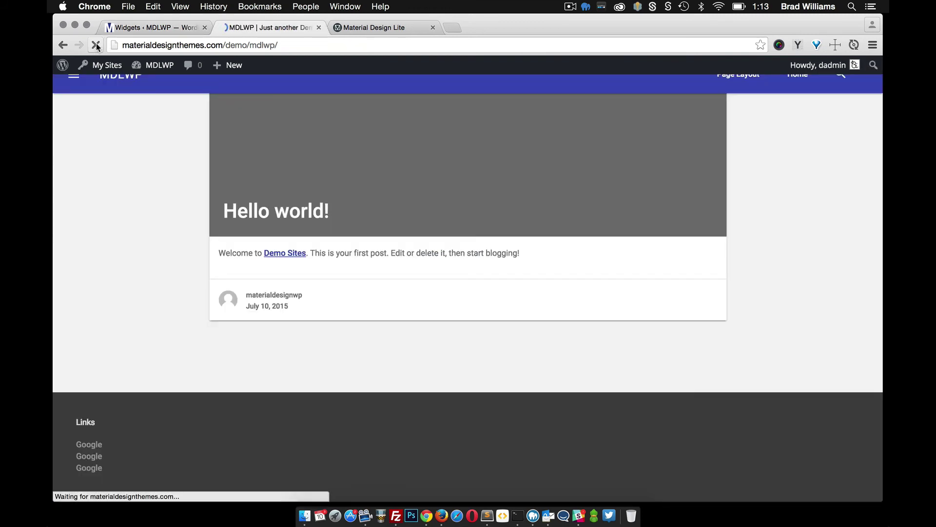
scroll(203, 248, "down", 10)
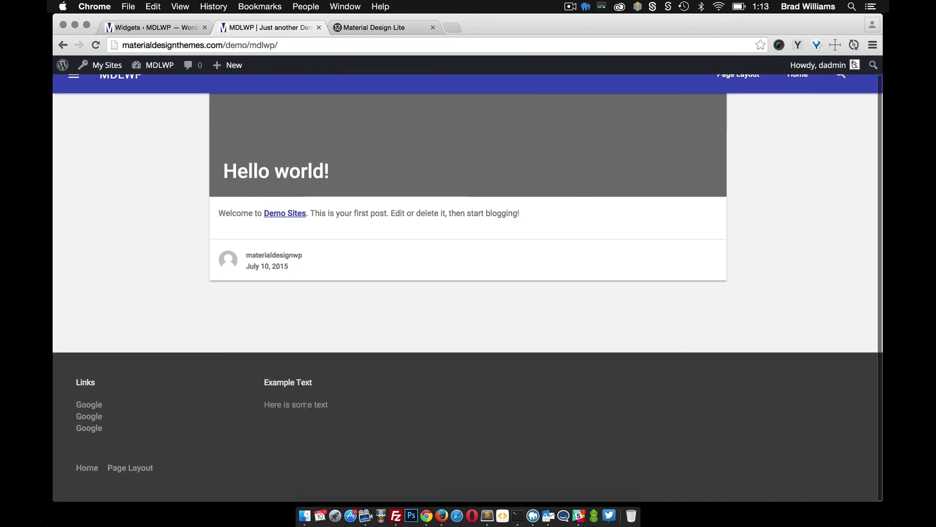
left_click(165, 28)
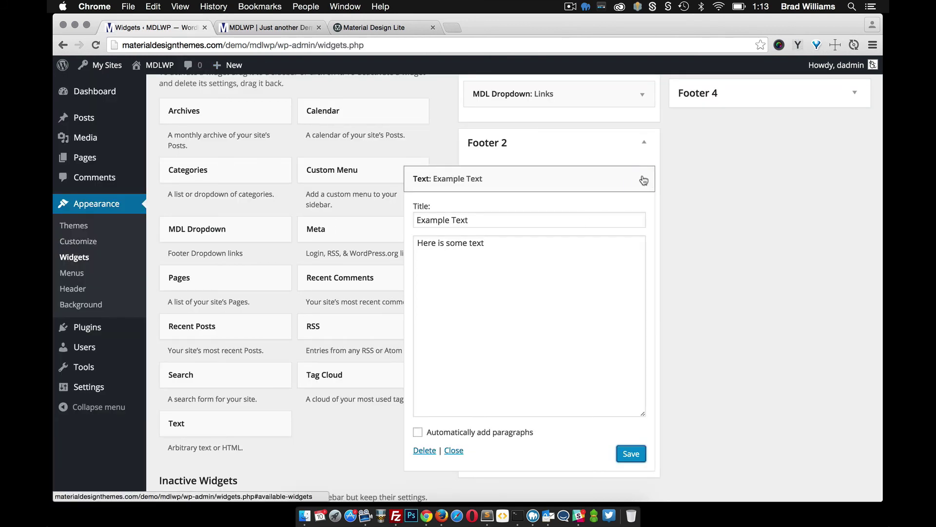
Step: Collapse the Example Text widget and reload the live site front page
left_click(643, 179)
scroll(266, 289, "up", 2)
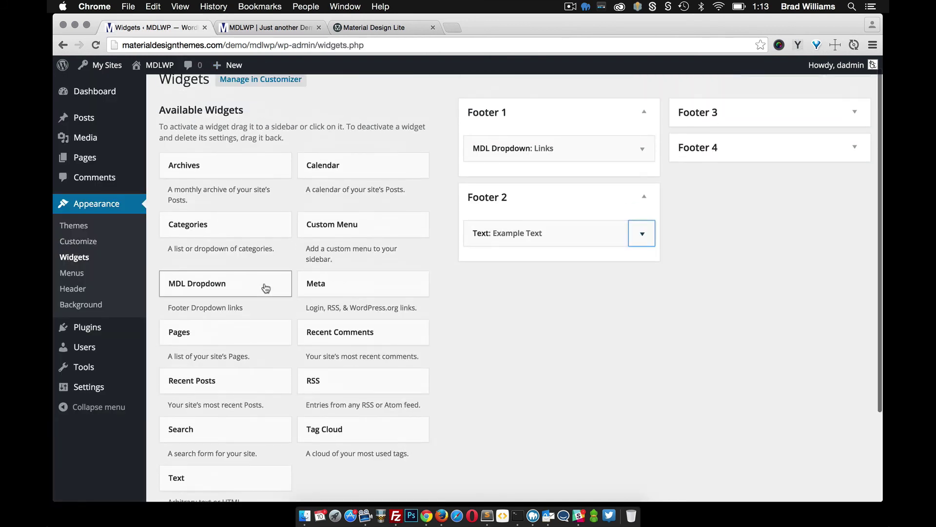
scroll(257, 325, "up", 1)
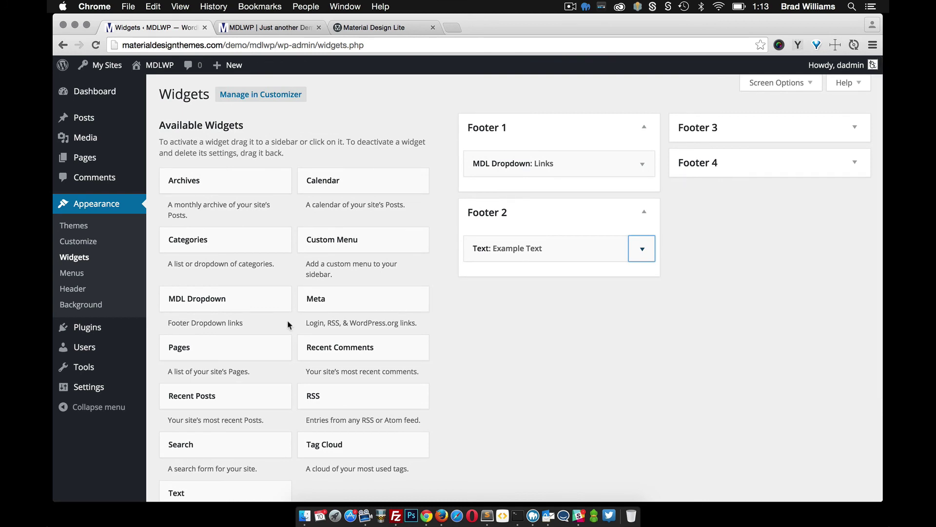
scroll(490, 354, "down", 3)
scroll(491, 354, "up", 3)
left_click(251, 28)
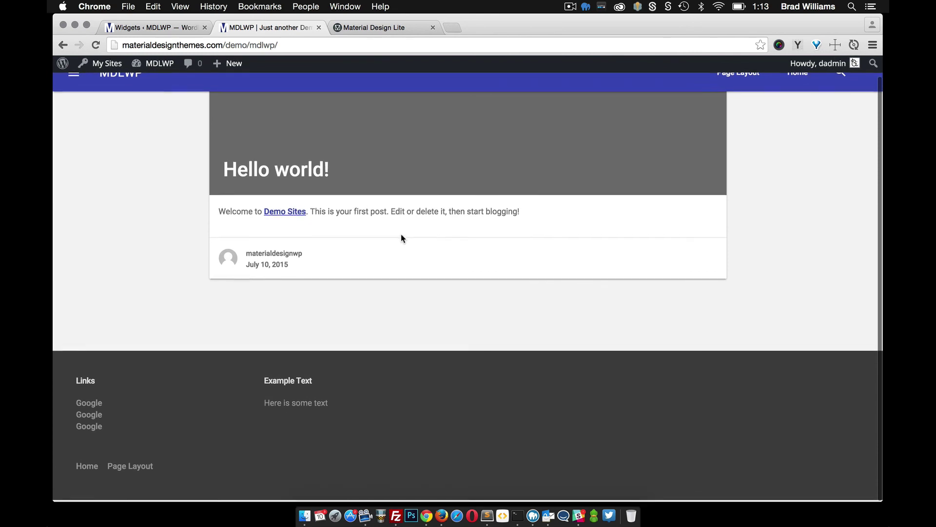
key("super+r")
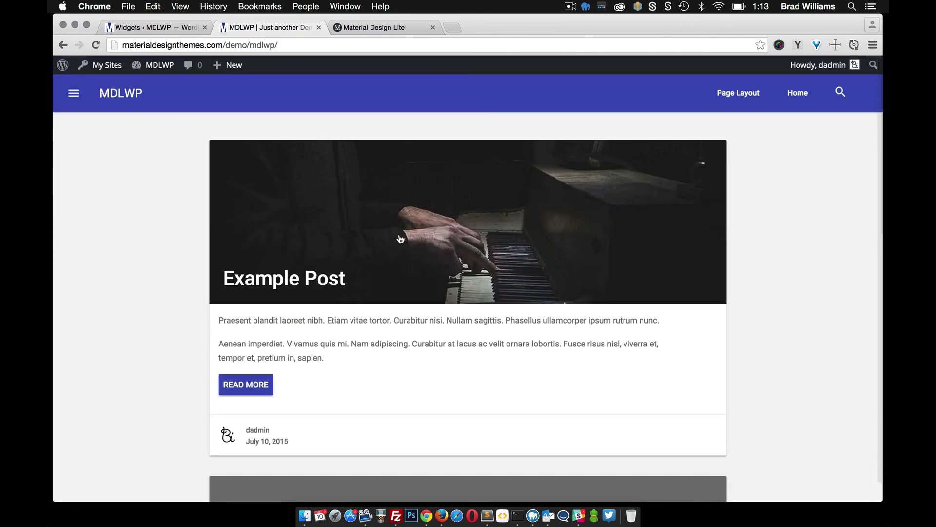
Step: Open and close the navigation drawer, search the site for 'example', and return home
left_click(74, 95)
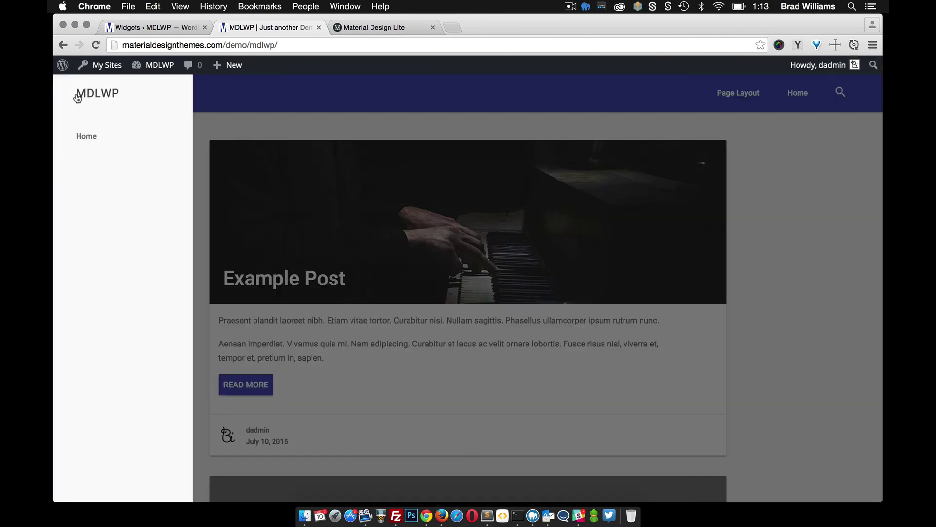
left_click(264, 130)
left_click(840, 91)
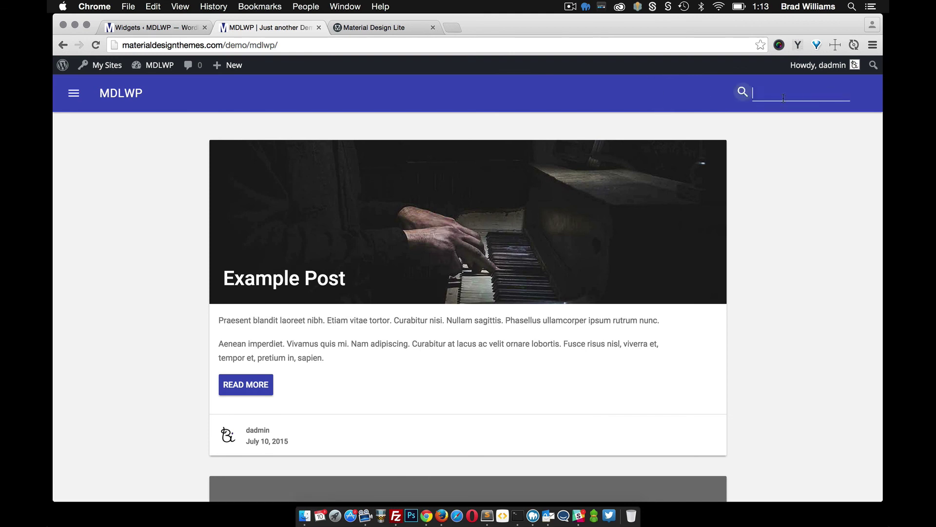
type("example")
key("Return")
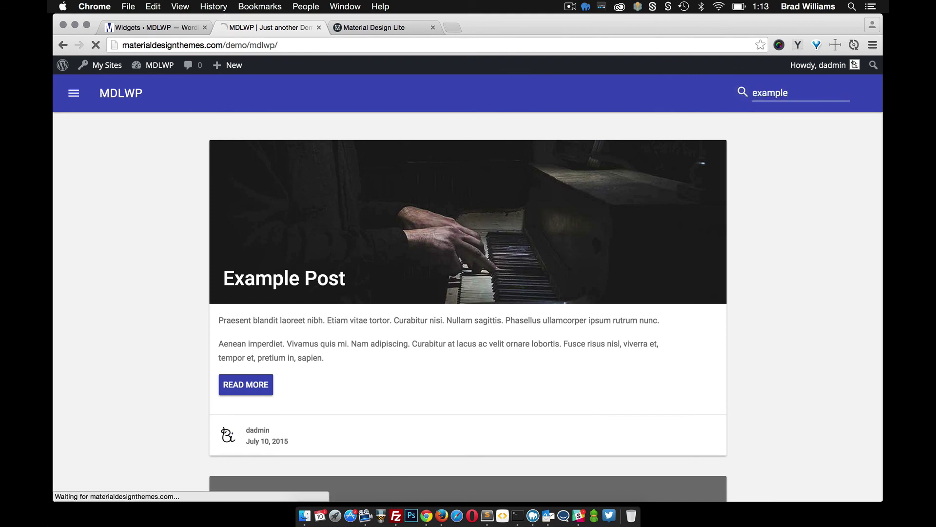
scroll(340, 215, "down", 1)
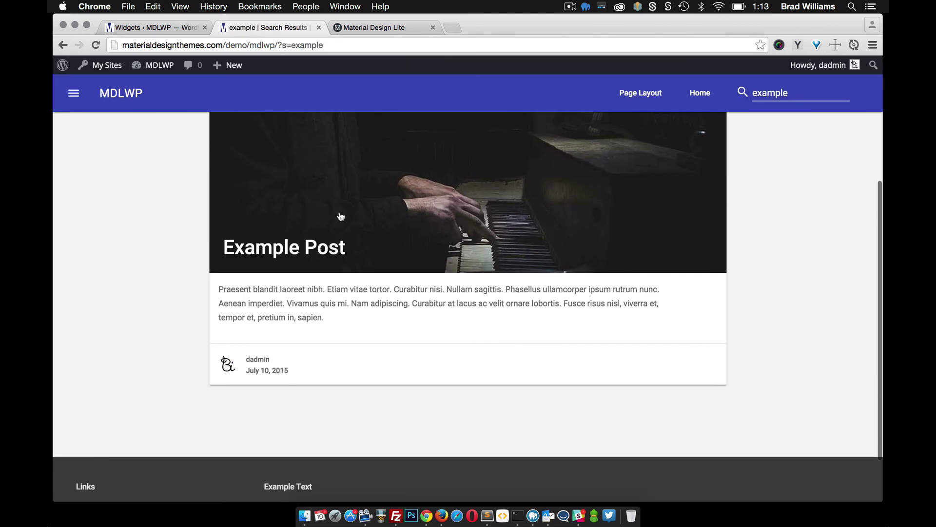
scroll(339, 215, "up", 5)
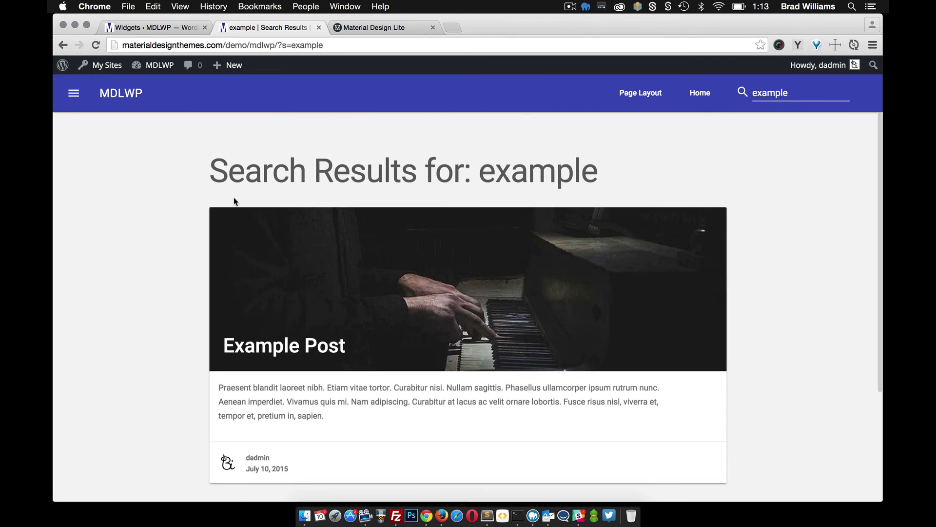
left_click(700, 93)
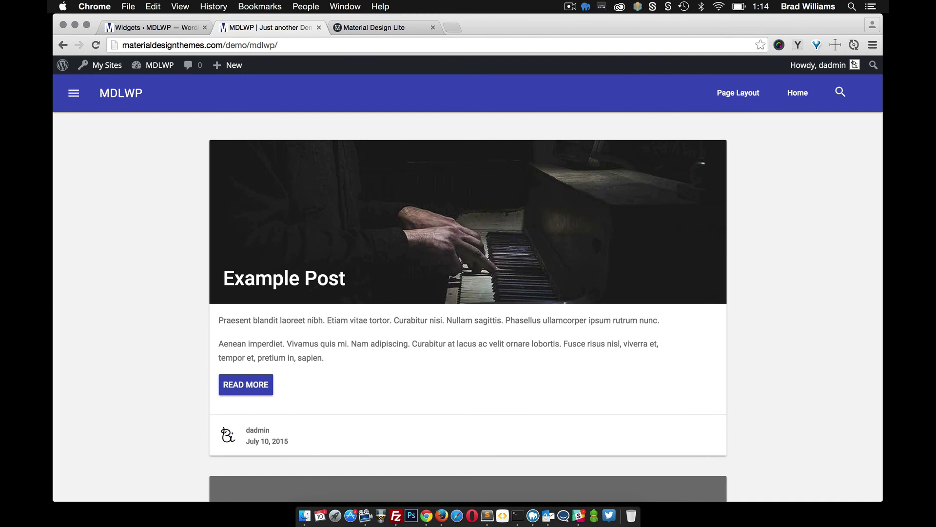
left_click(452, 27)
Step: Load the GitHub profile page from the address bar suggestion for 'git'
type("git")
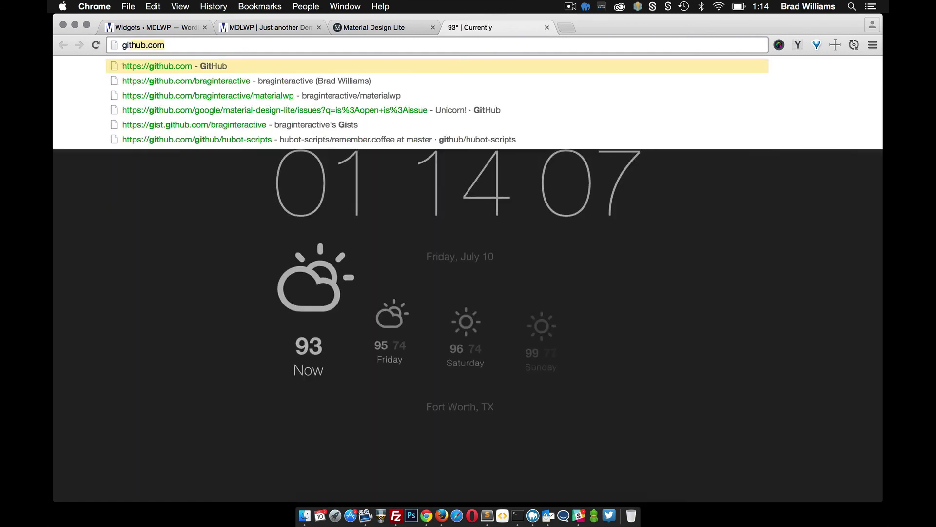
key("Down")
key("Return")
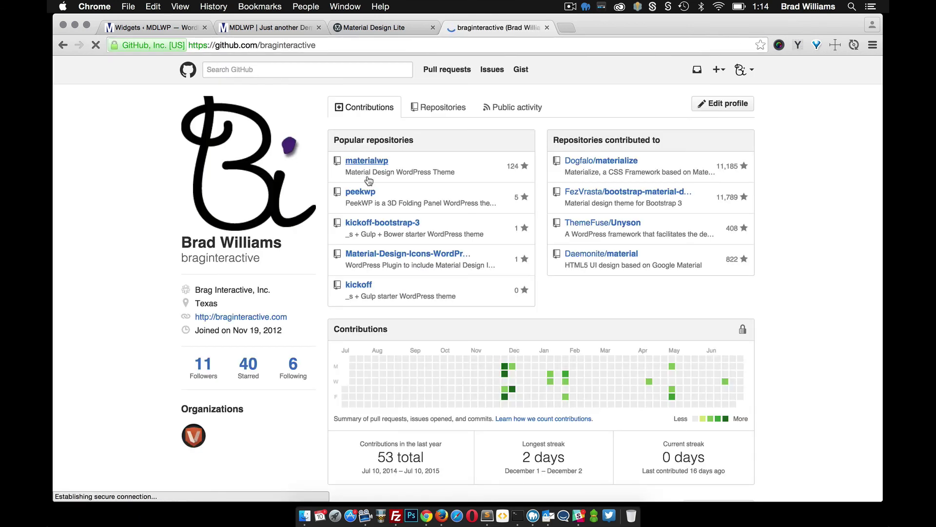
Step: Open the MDLWP repository, look through its files and README, then return to the site
left_click(442, 107)
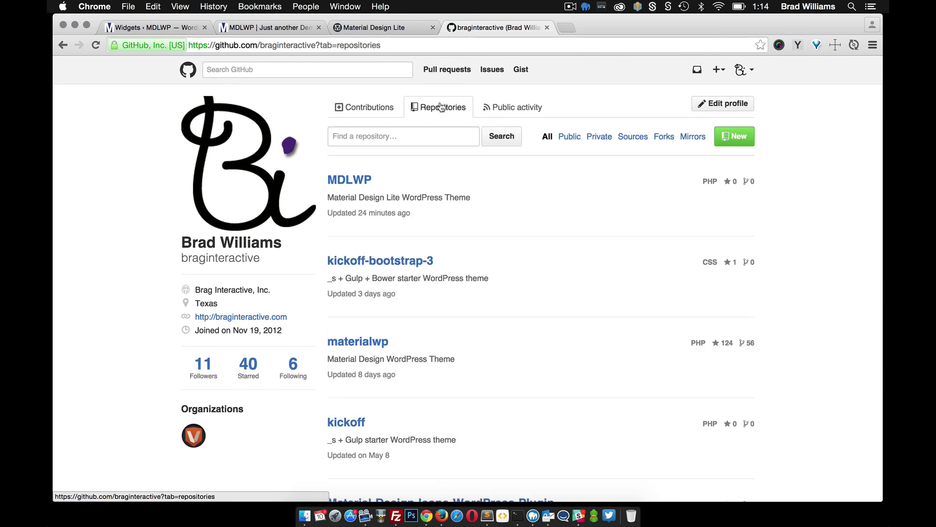
left_click(350, 181)
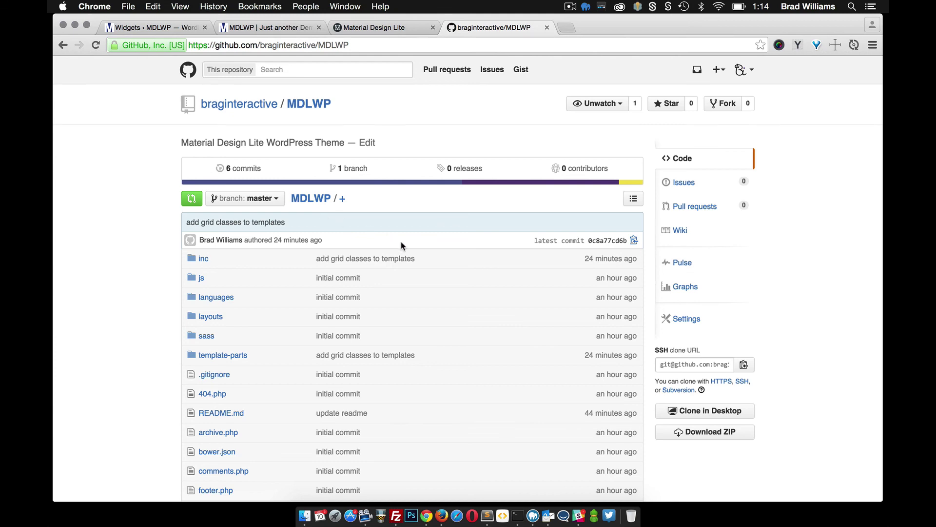
scroll(137, 249, "down", 8)
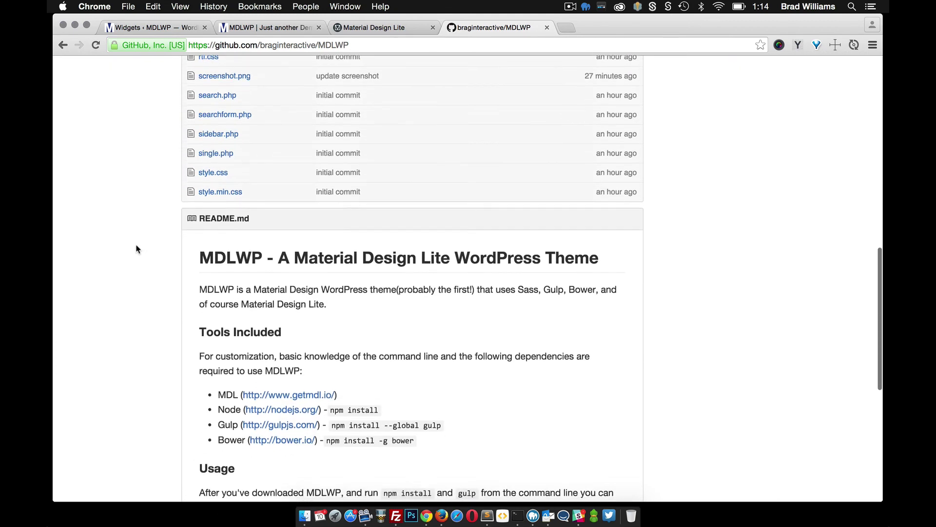
scroll(137, 249, "up", 6)
scroll(137, 248, "up", 7)
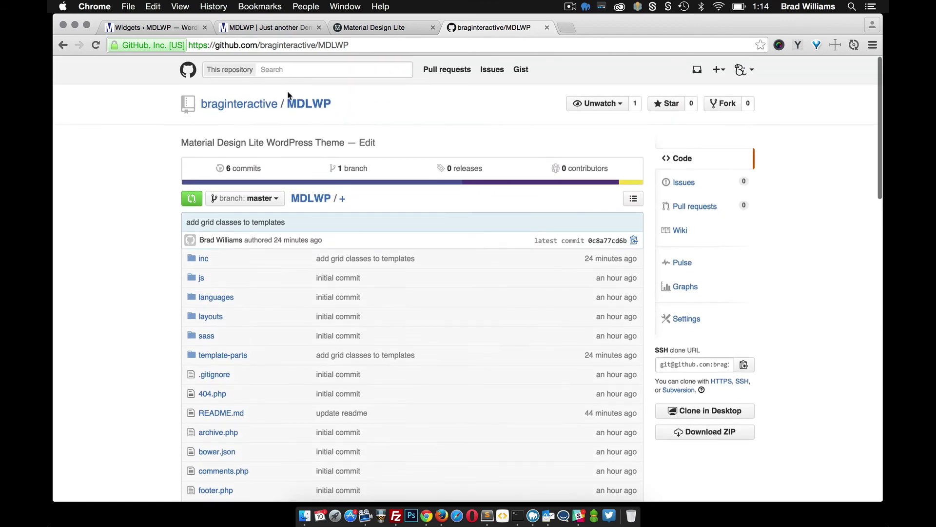
left_click(248, 27)
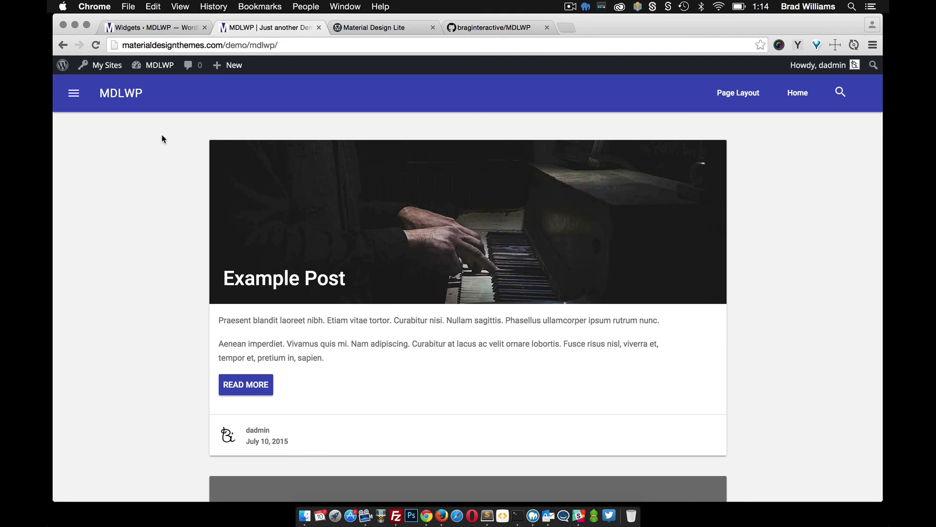
scroll(181, 185, "down", 10)
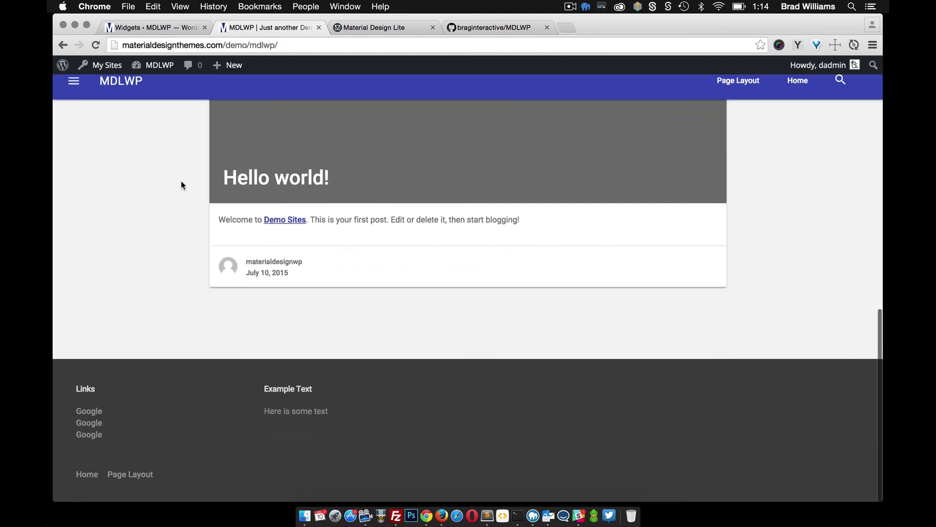
scroll(181, 185, "up", 10)
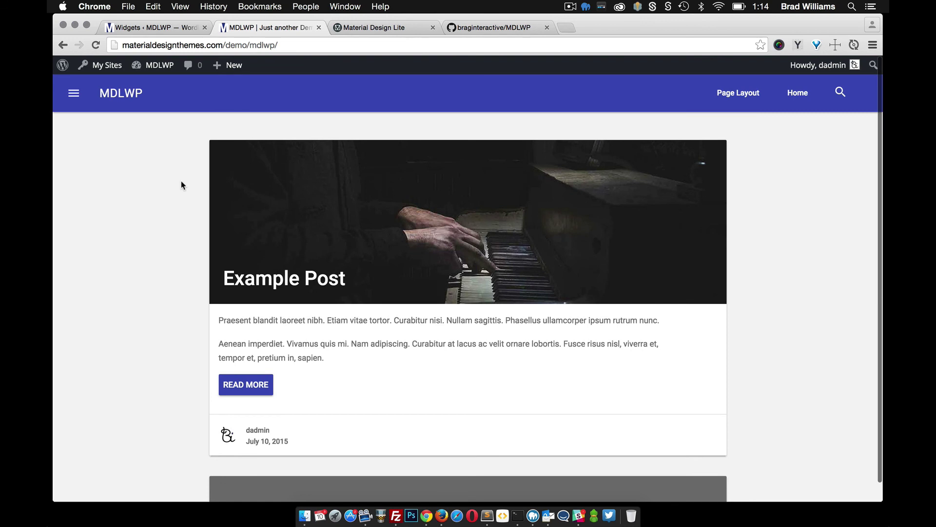